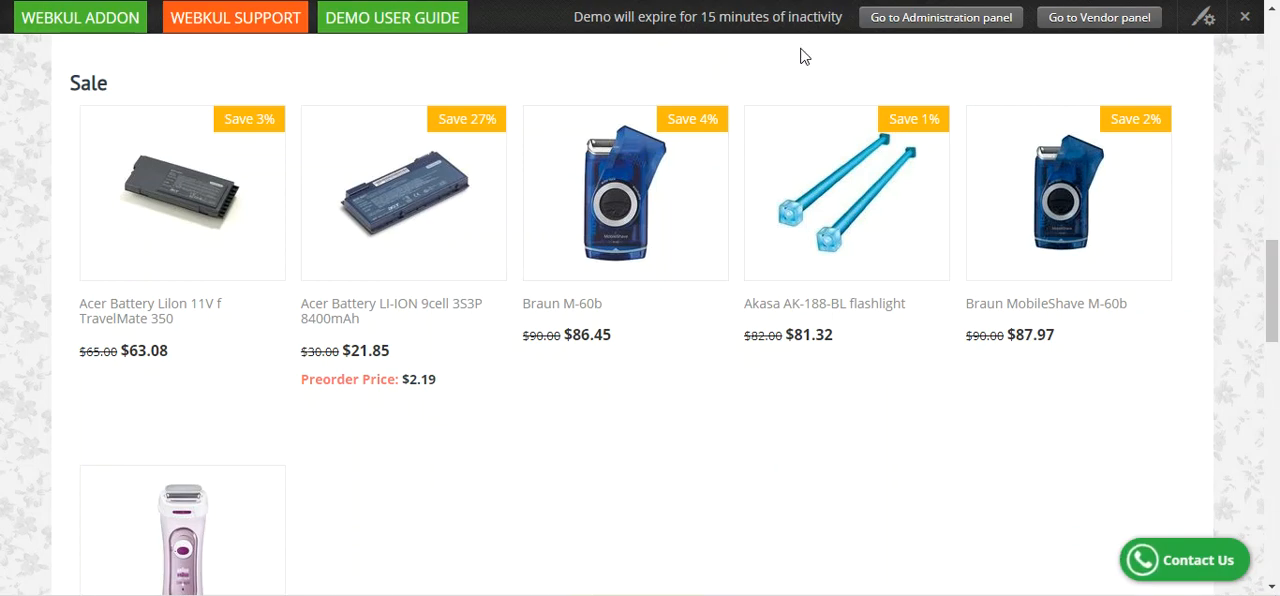
Examine the Seller Ads Booking section on the storefront home page, including its description and the surrounding vendor and bestseller blocks.
left_click_drag(1273, 290, 1268, 185)
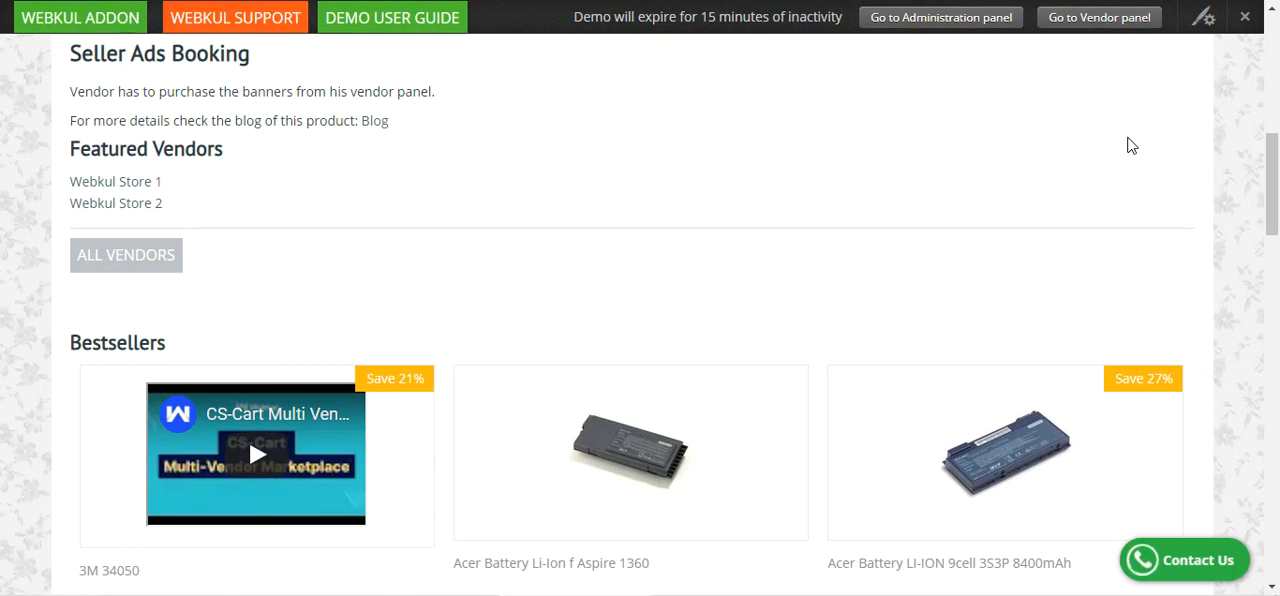
scroll(1131, 146, "up", 1)
scroll(1131, 146, "down", 2)
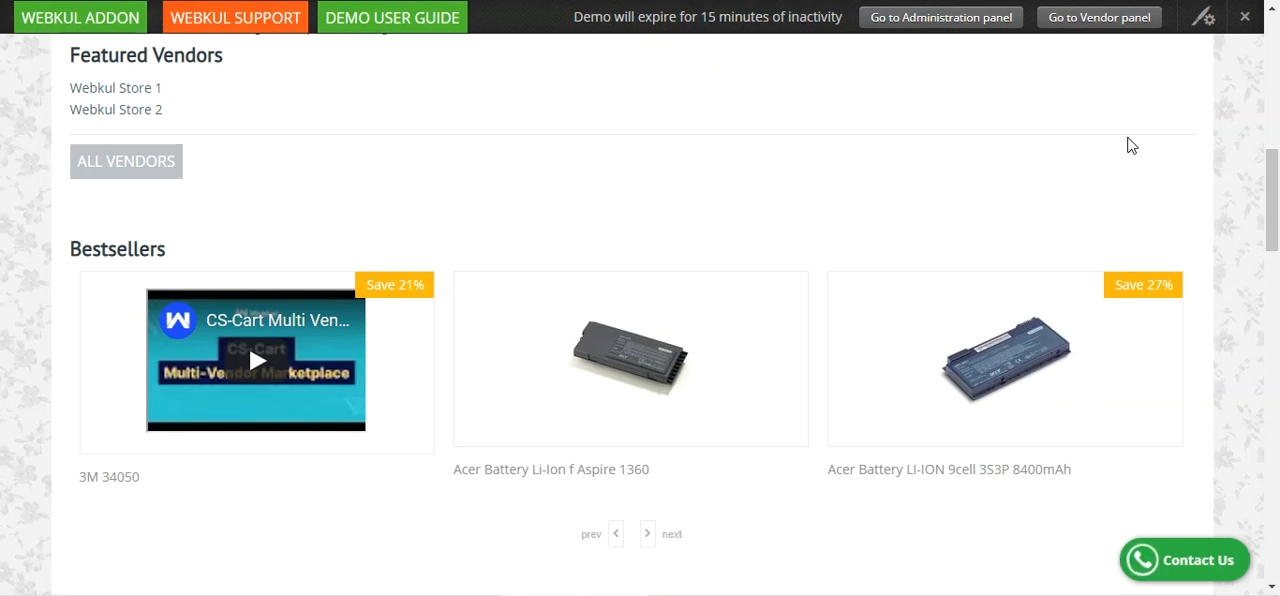
scroll(1077, 189, "up", 4)
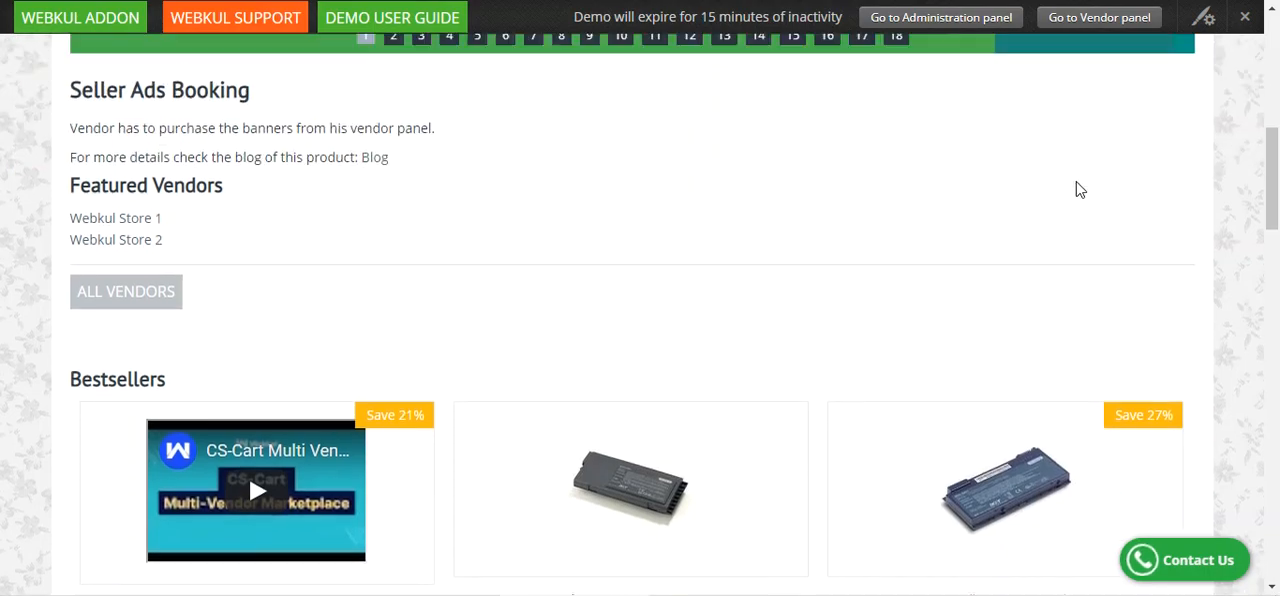
scroll(1074, 197, "down", 3)
scroll(356, 211, "up", 2)
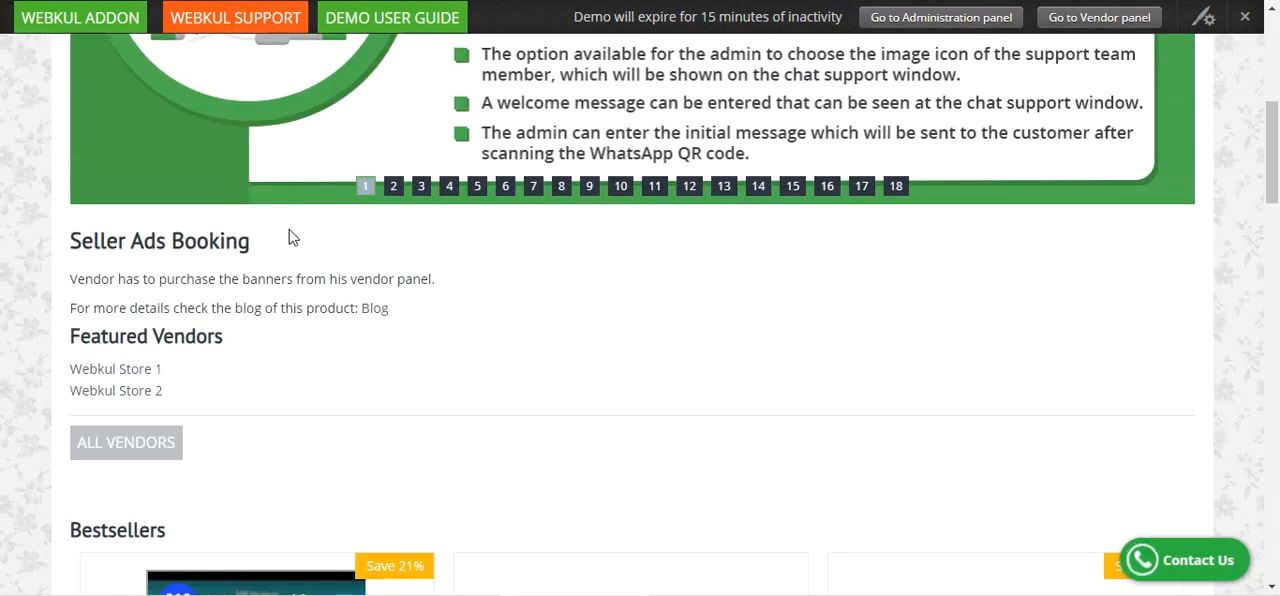
left_click_drag(70, 241, 388, 310)
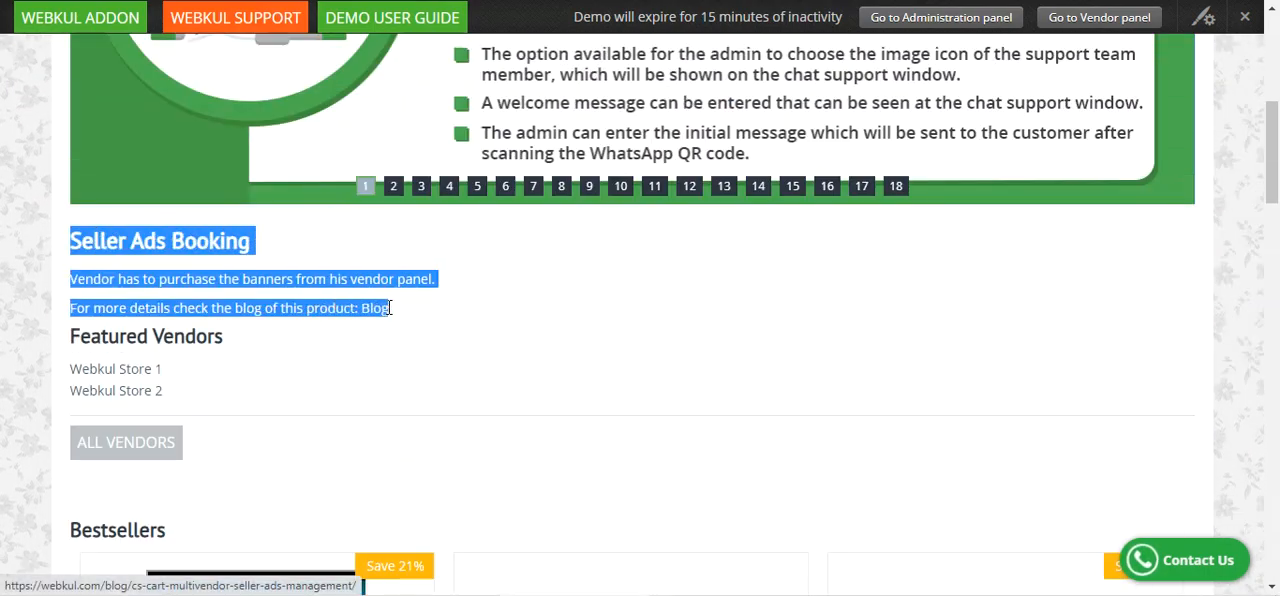
left_click(399, 257)
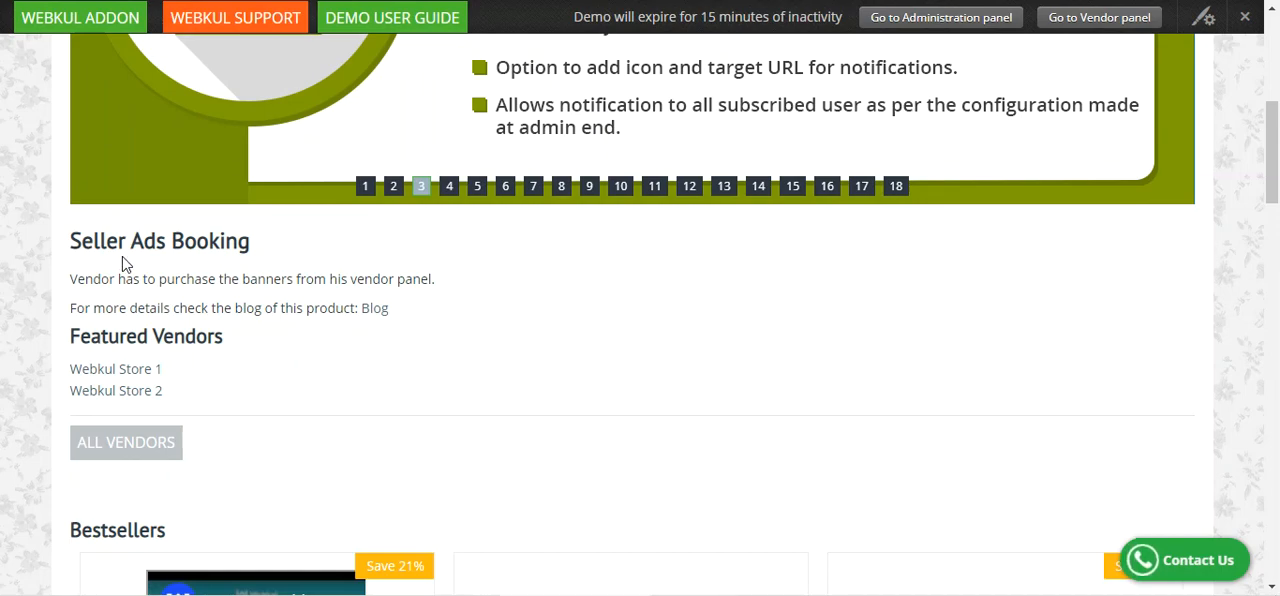
scroll(127, 265, "down", 2)
scroll(145, 268, "up", 1)
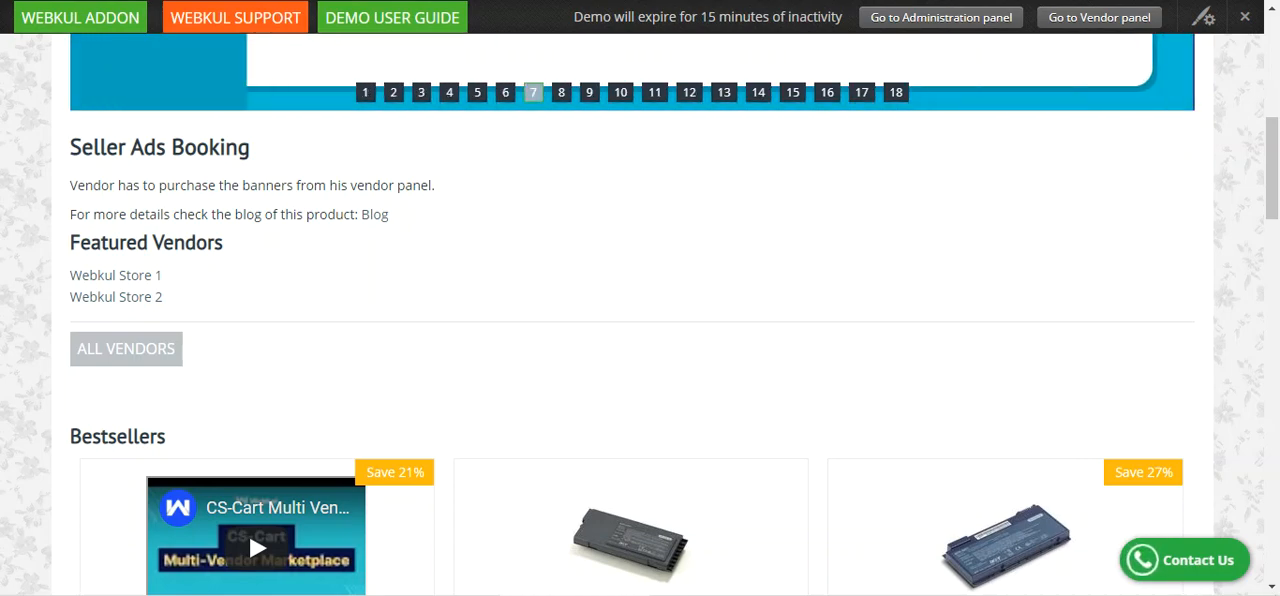
Sign in to the administration panel with the prefilled demo credentials and open the add-ons management page.
left_click(941, 17)
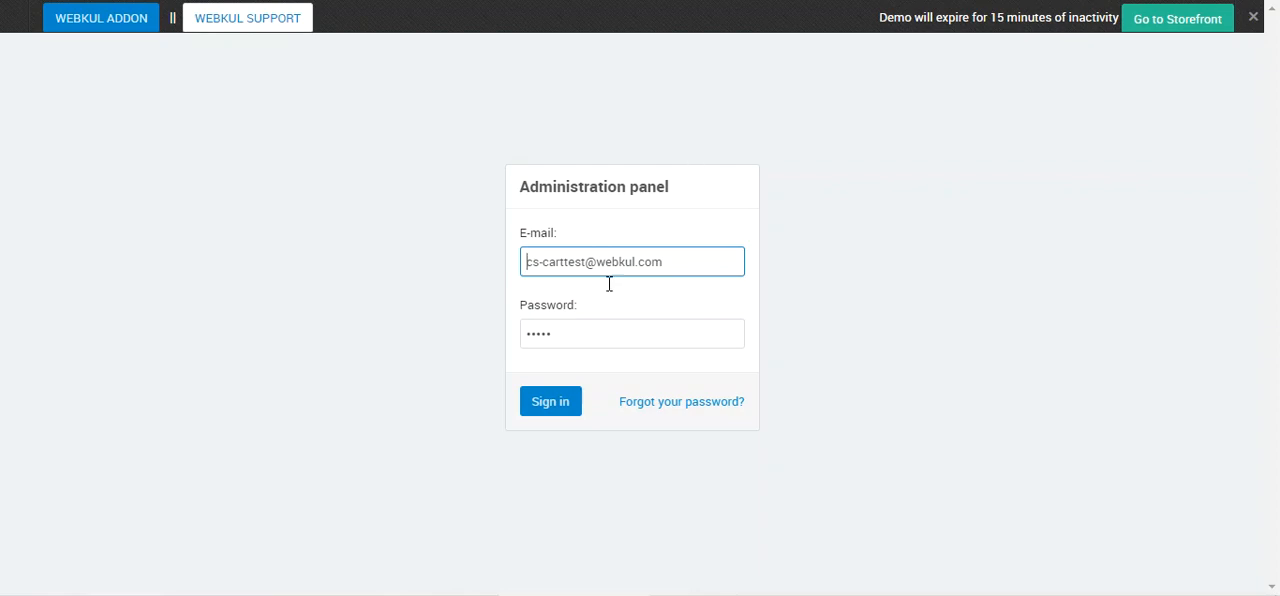
left_click(556, 404)
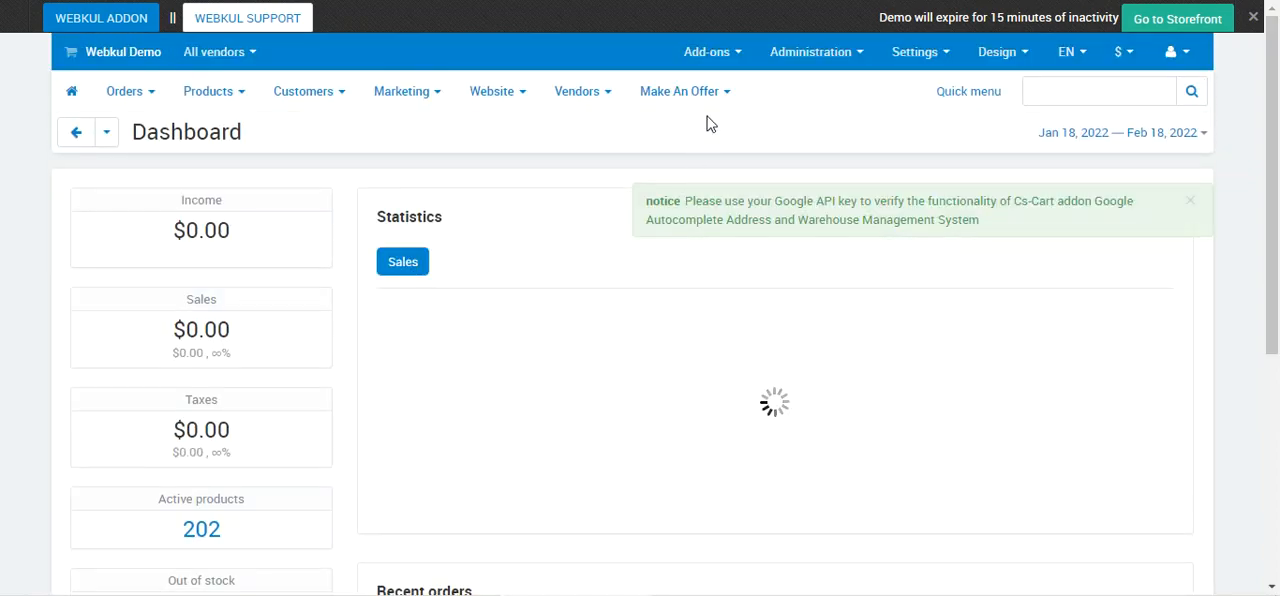
mouse_move(725, 62)
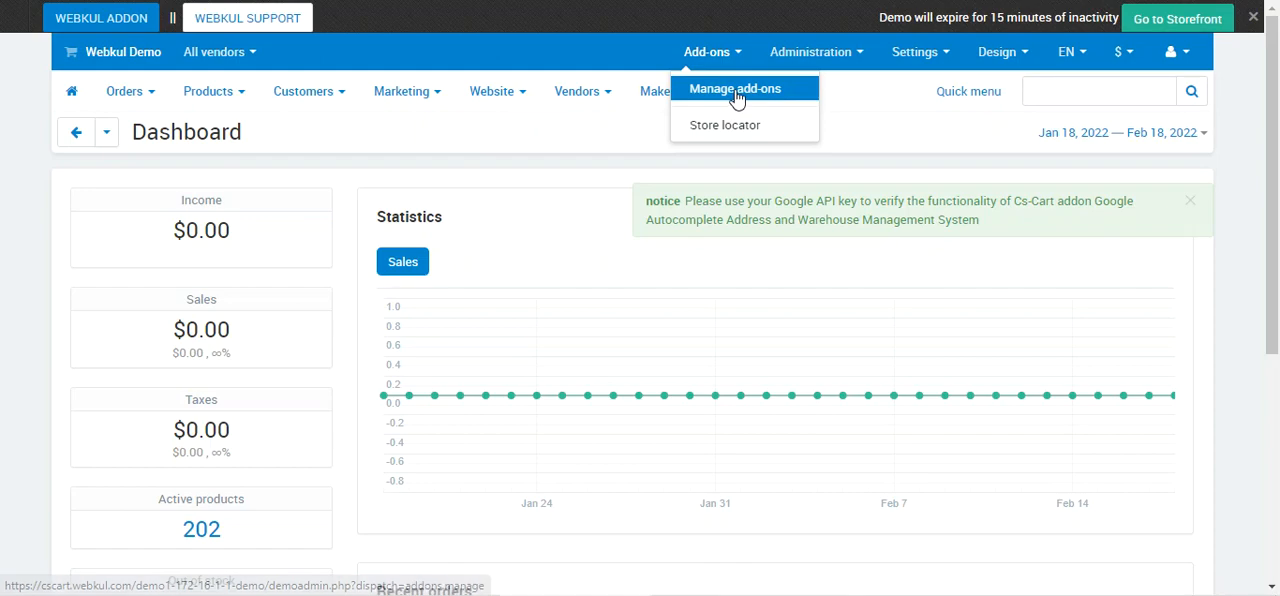
left_click(737, 96)
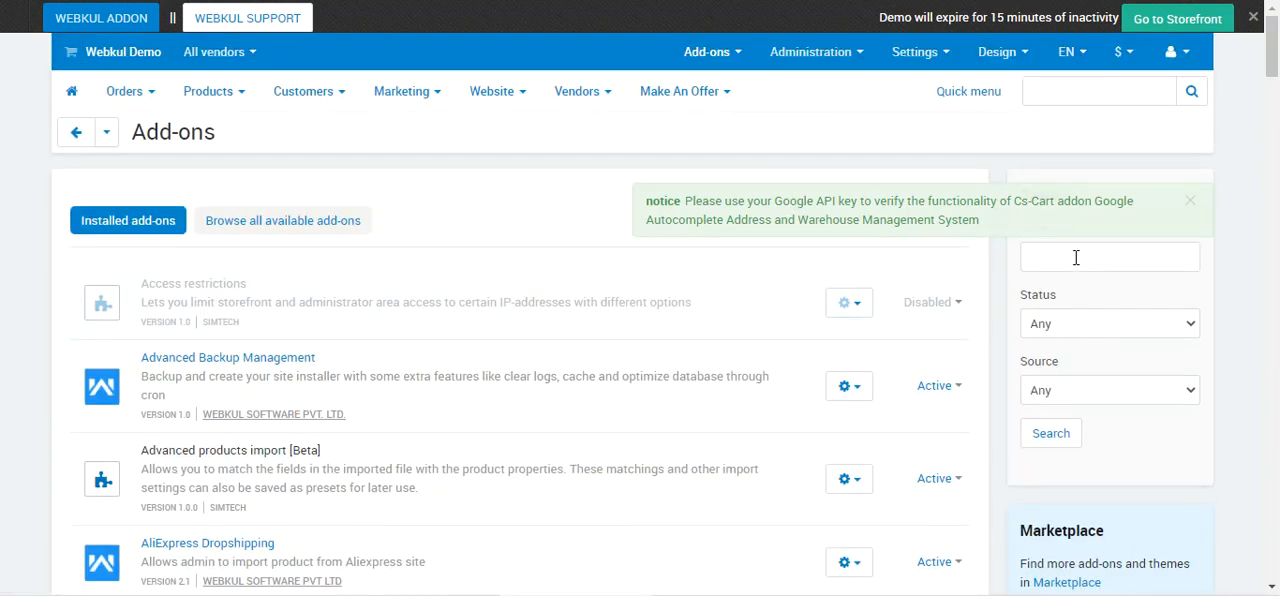
Search the installed add-ons for "ads" and open the settings of the Seller Ads Booking add-on.
left_click(1058, 262)
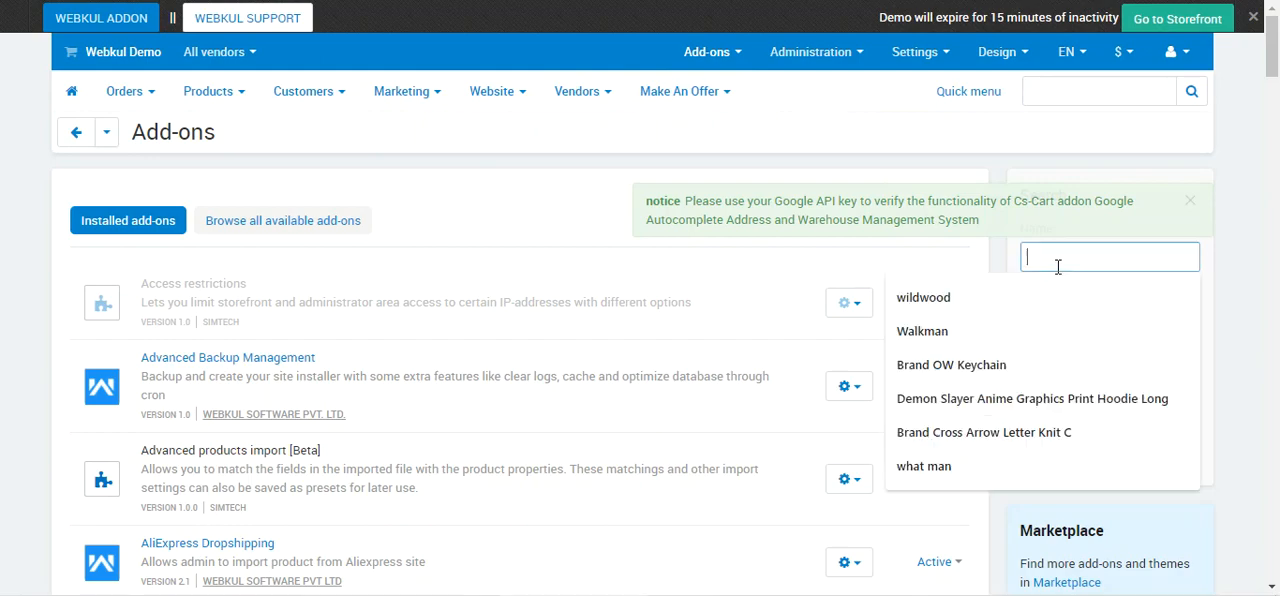
type("ads")
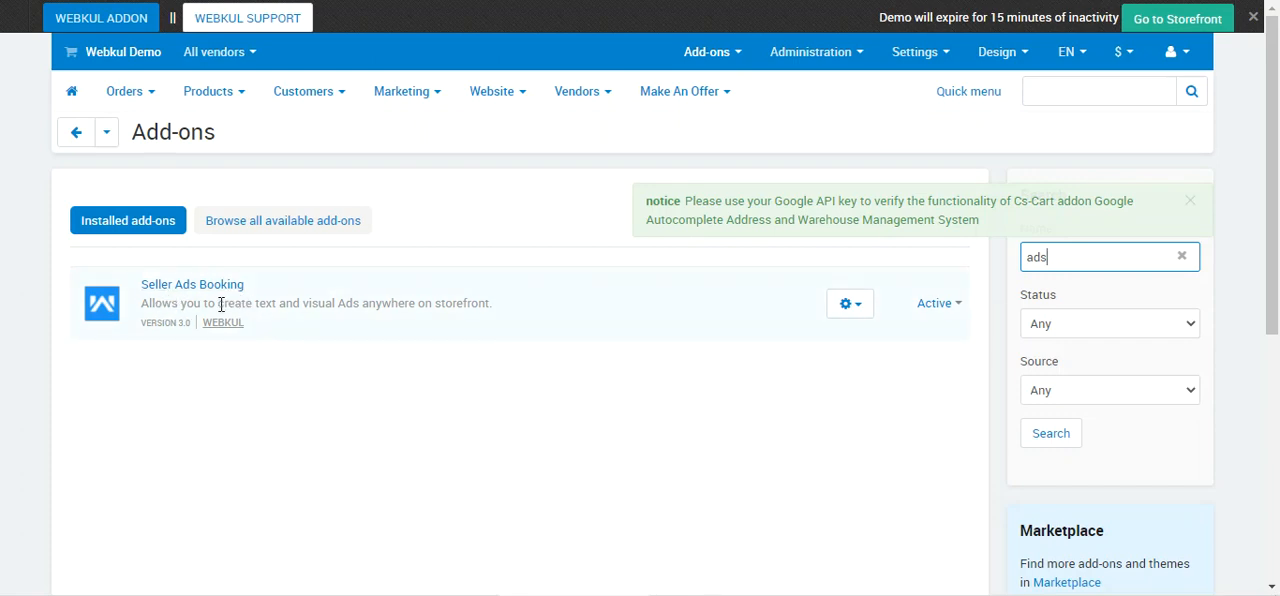
left_click_drag(218, 303, 491, 311)
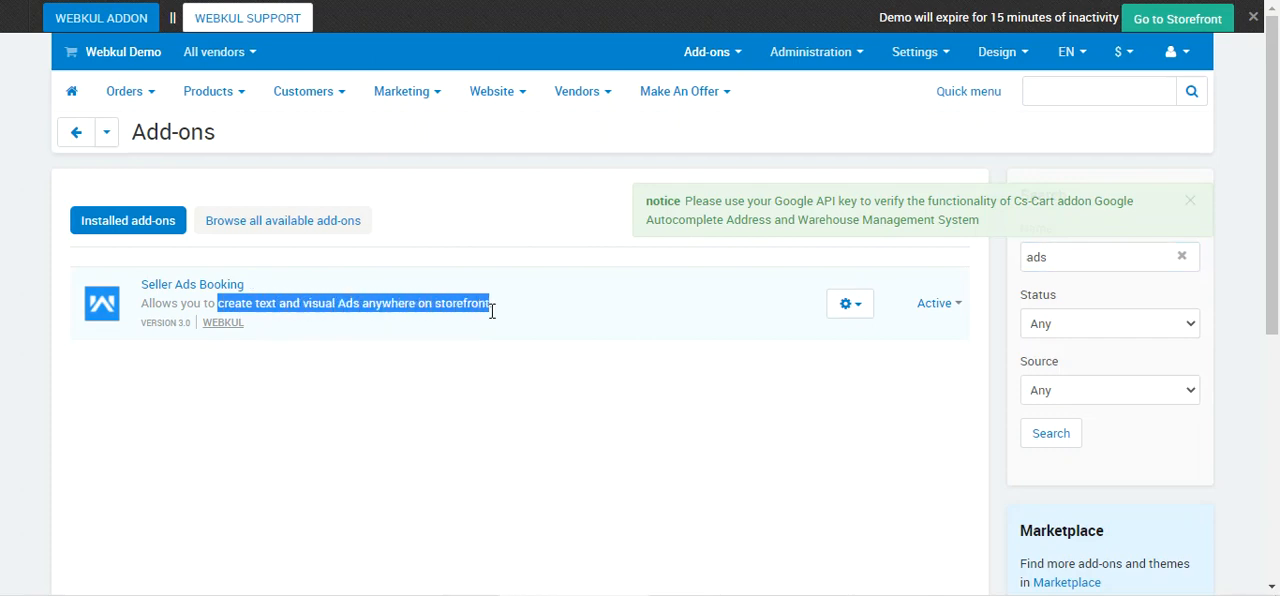
left_click(862, 315)
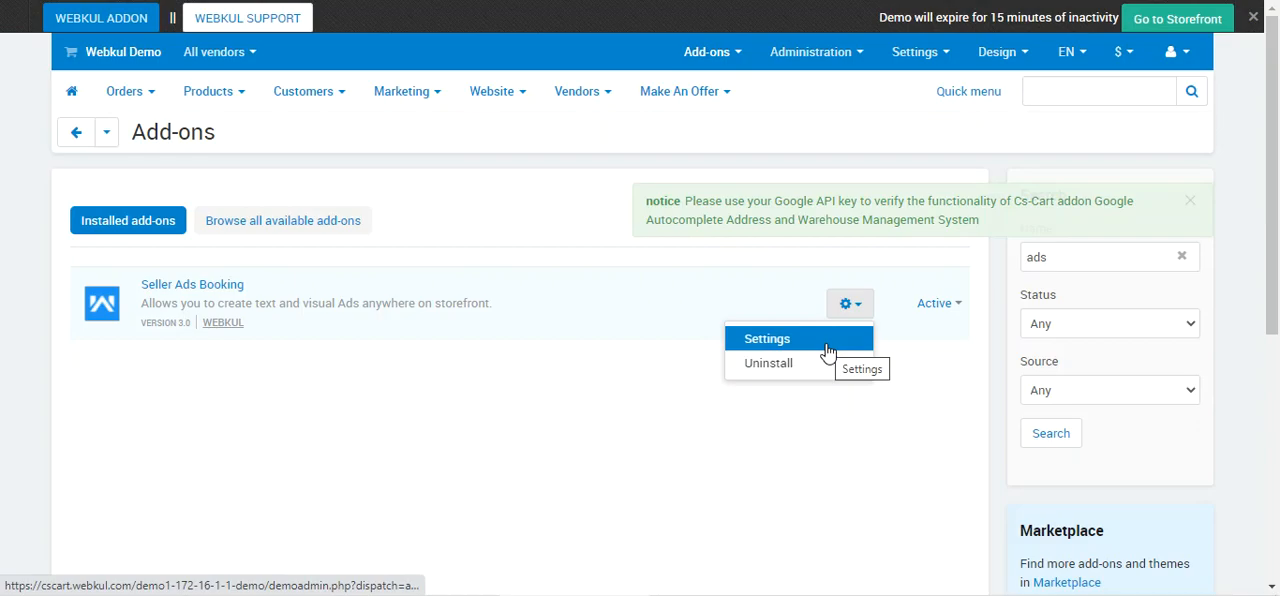
left_click(826, 350)
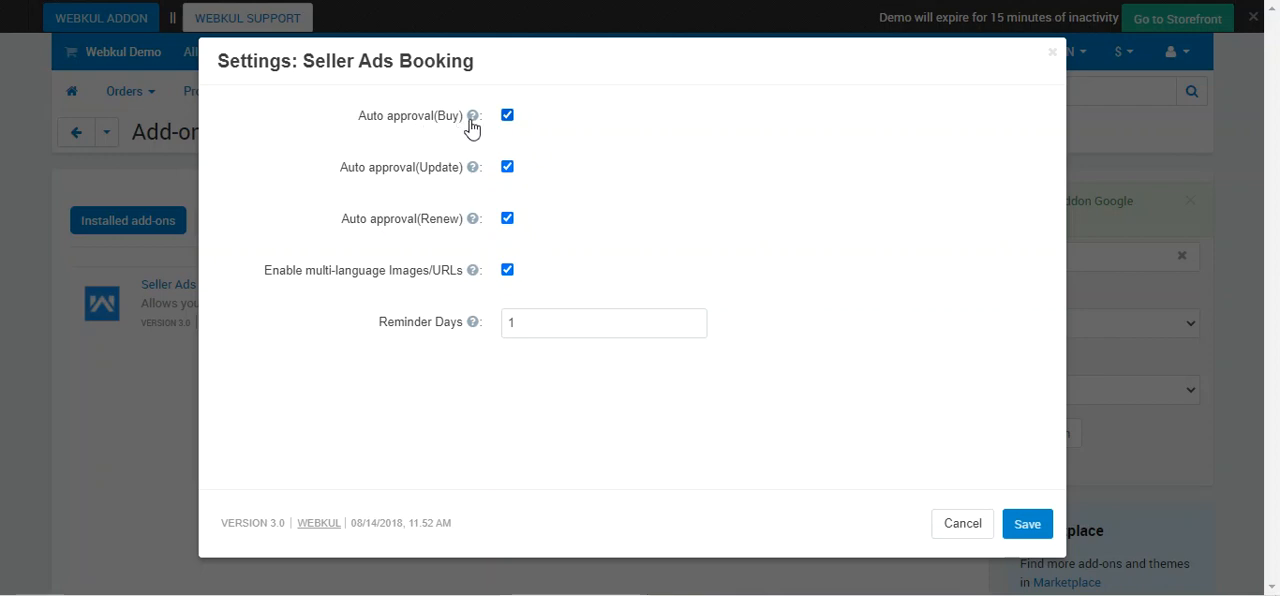
Review the add-on's auto approval, multi-language Images/URLs and Reminder Days settings, and close them without saving.
mouse_move(471, 119)
mouse_move(475, 180)
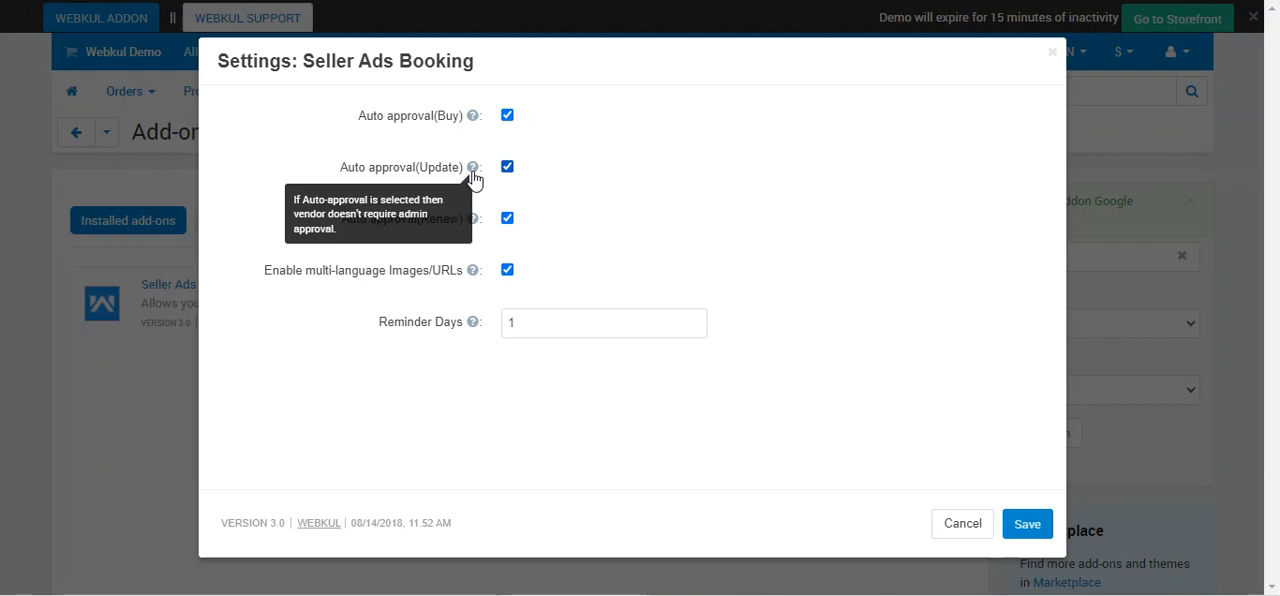
left_click_drag(348, 174, 454, 180)
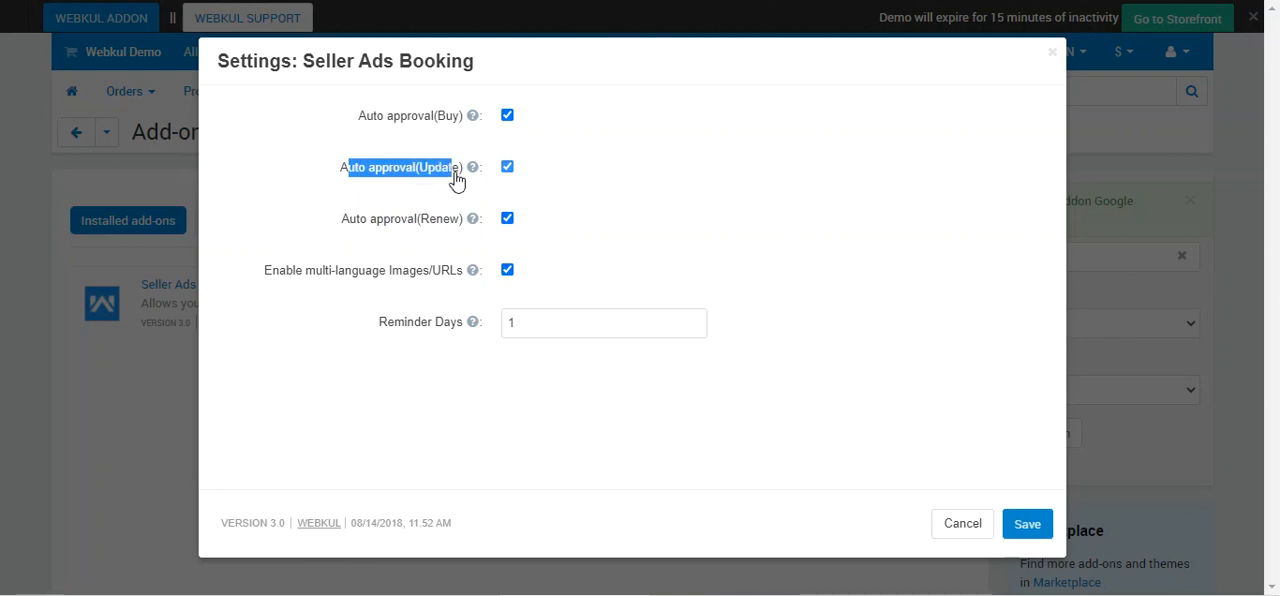
left_click_drag(342, 236, 479, 226)
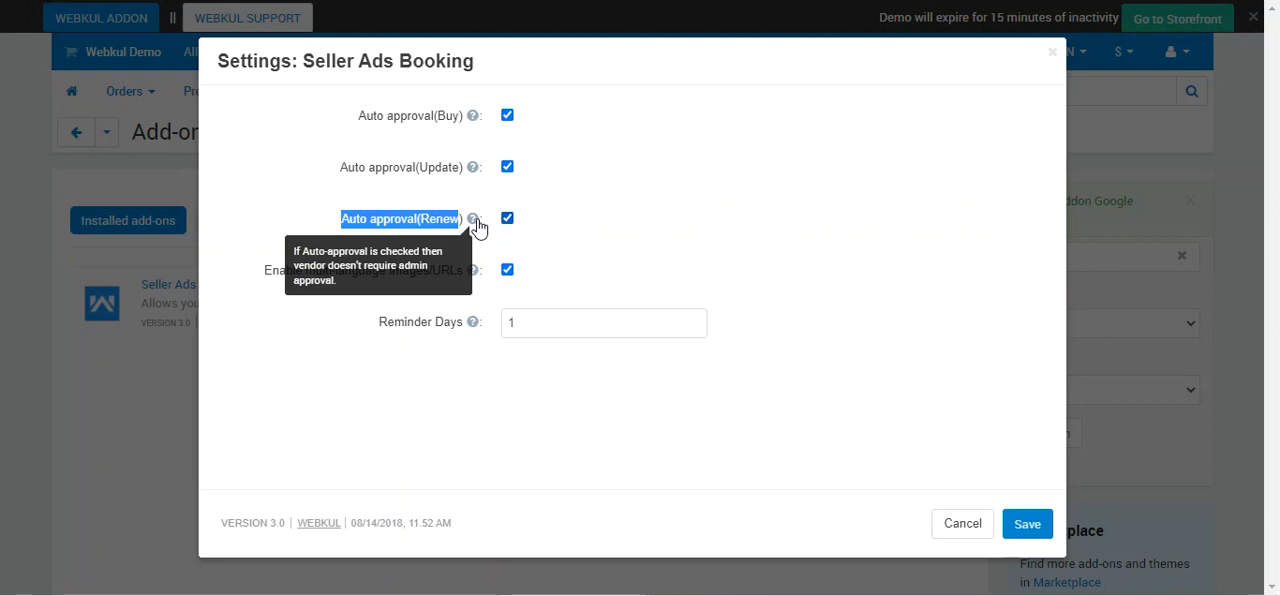
left_click(583, 232)
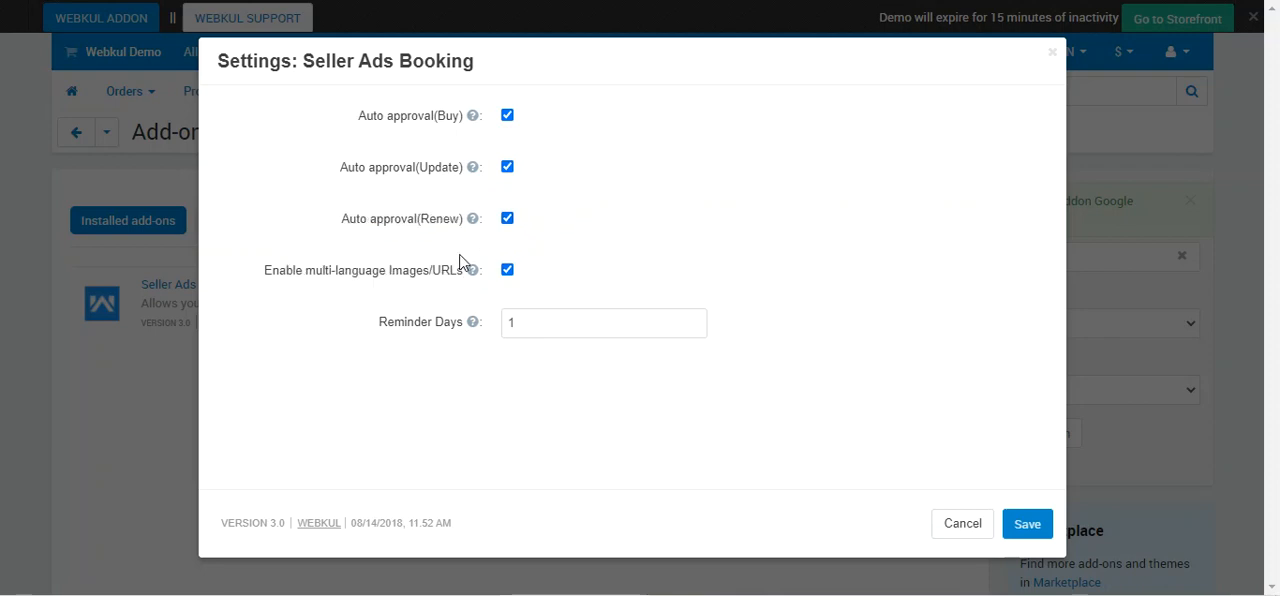
left_click_drag(263, 274, 470, 281)
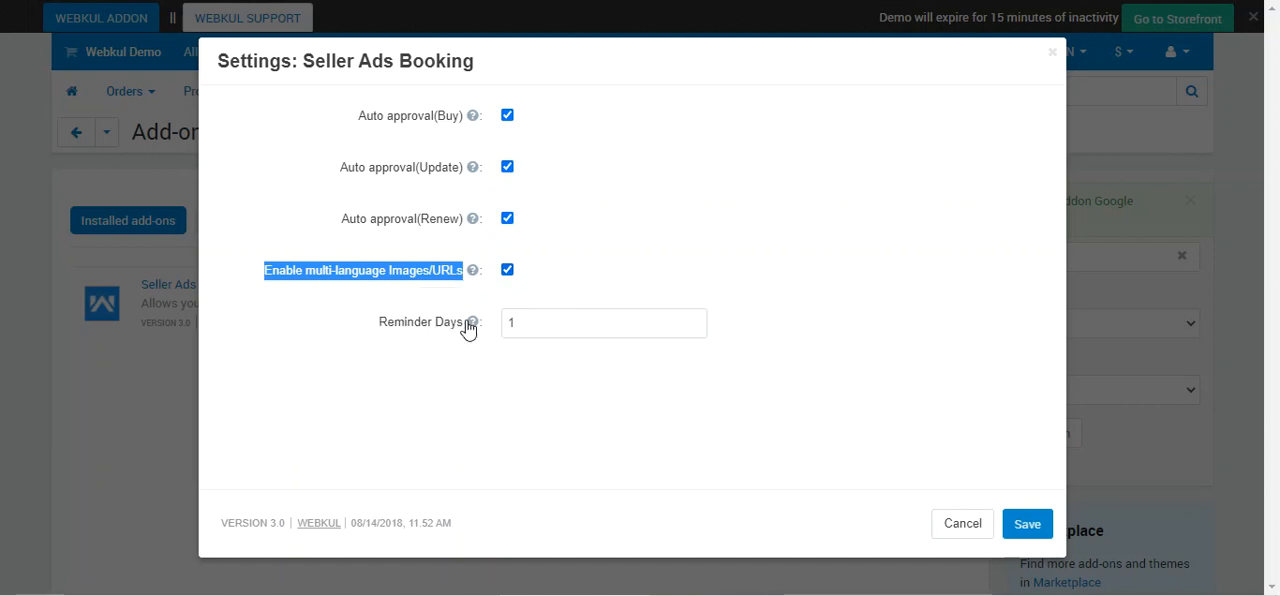
left_click_drag(372, 324, 466, 328)
mouse_move(472, 333)
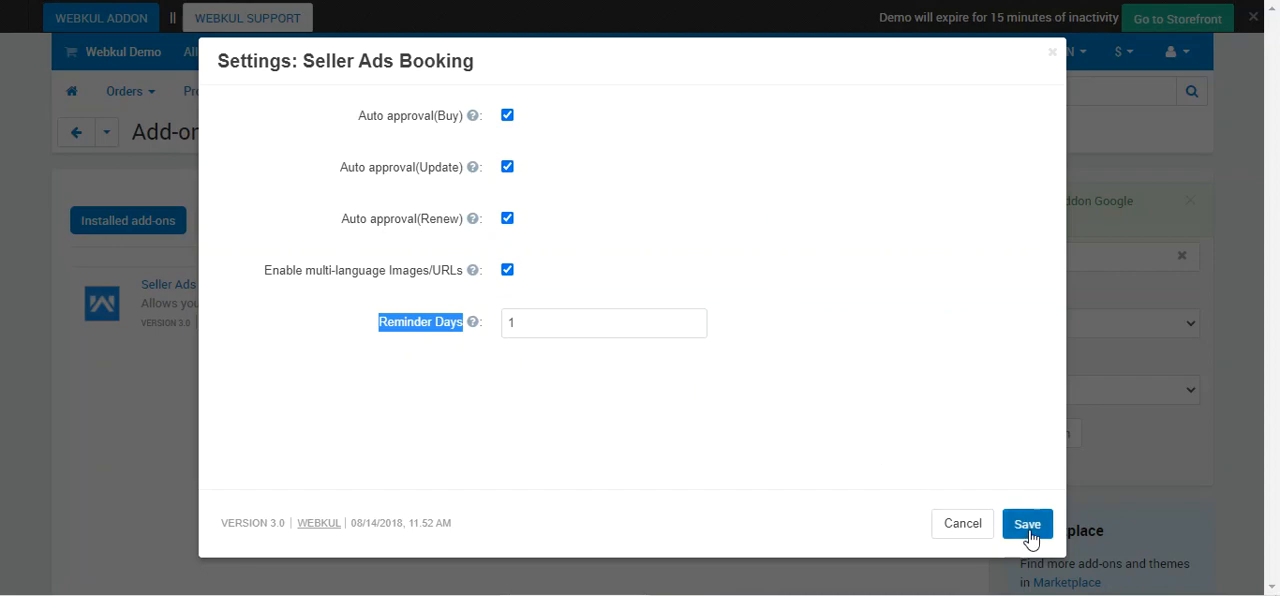
left_click(963, 528)
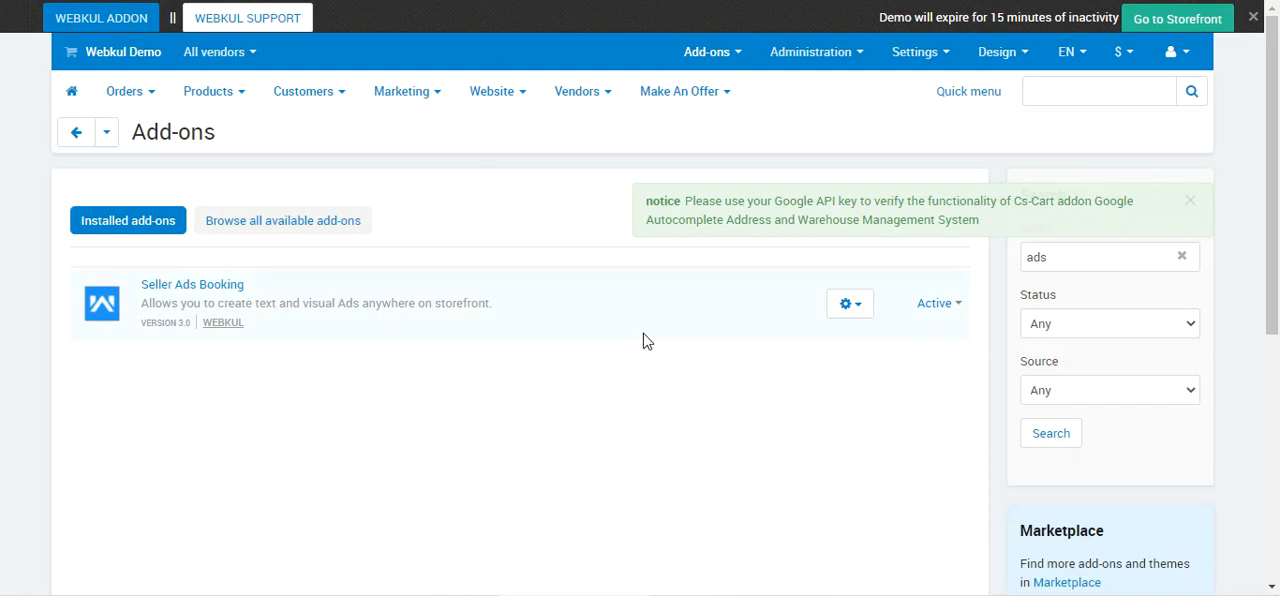
Open the Seller Ads Booking list of all seller ads and dismiss the Google API key notice.
mouse_move(429, 94)
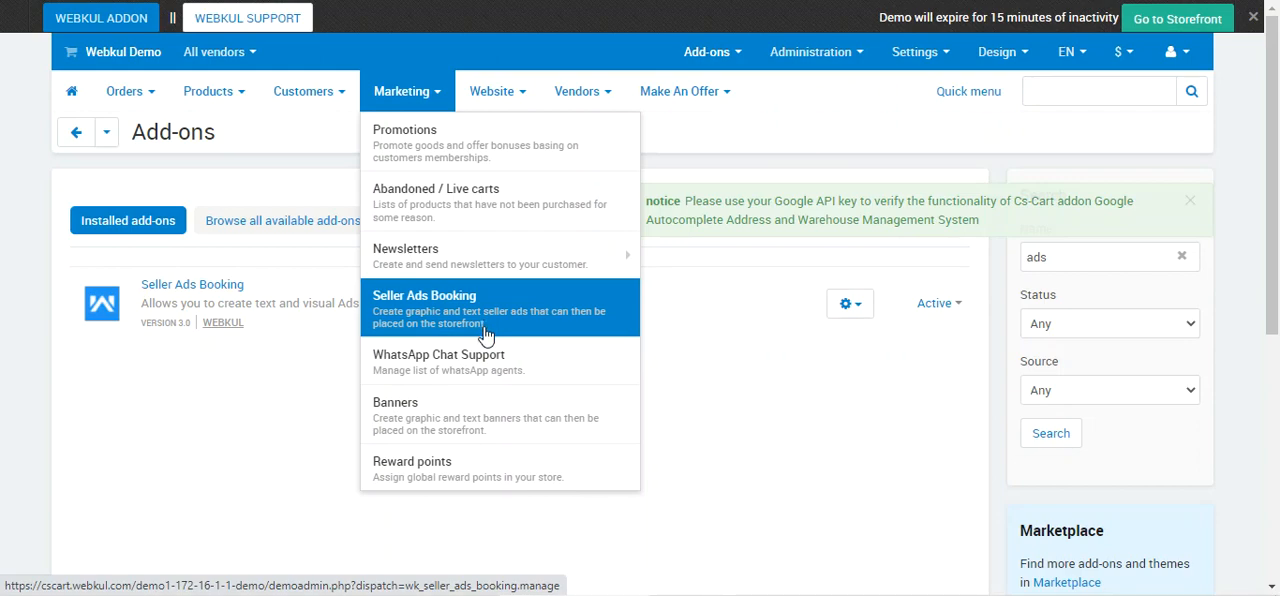
left_click(471, 314)
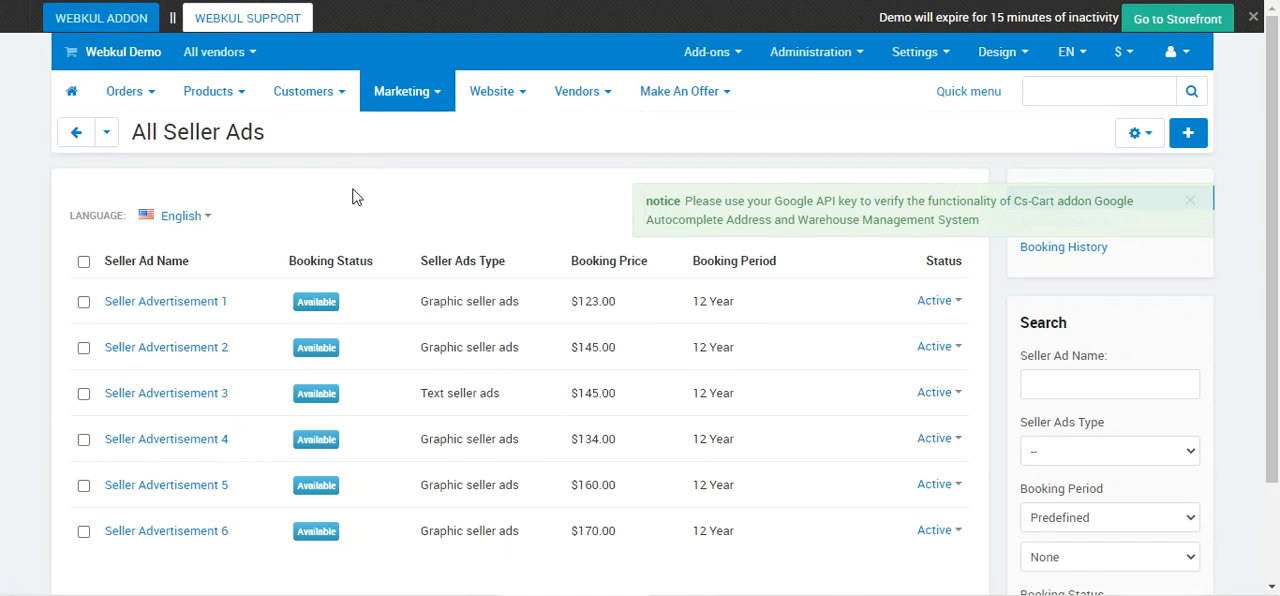
left_click(1190, 201)
scroll(1277, 205, "down", 1)
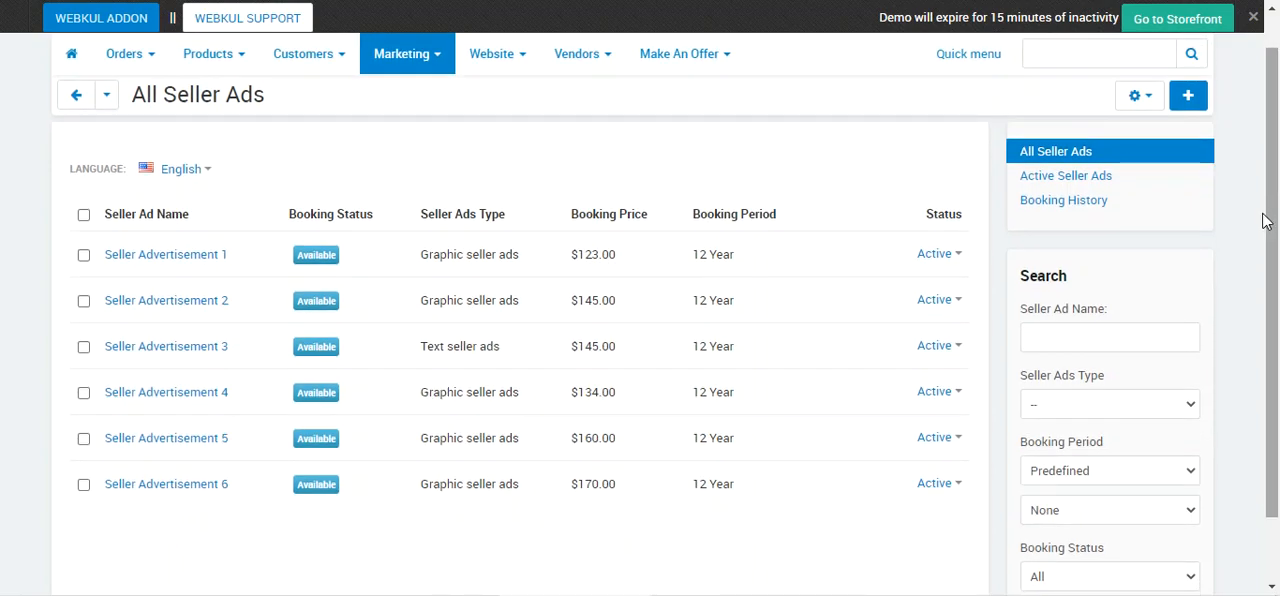
scroll(733, 310, "up", 1)
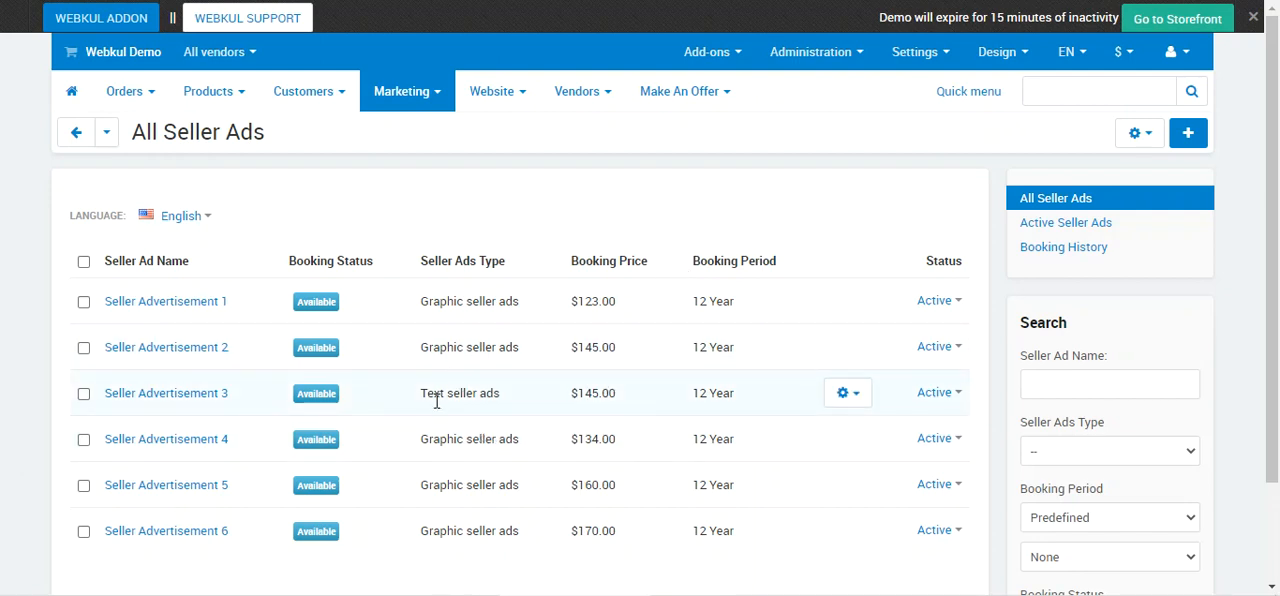
Examine the ad types, booking prices and booking periods in the list, and view the status options for Seller Advertisement 1.
left_click_drag(434, 394, 501, 393)
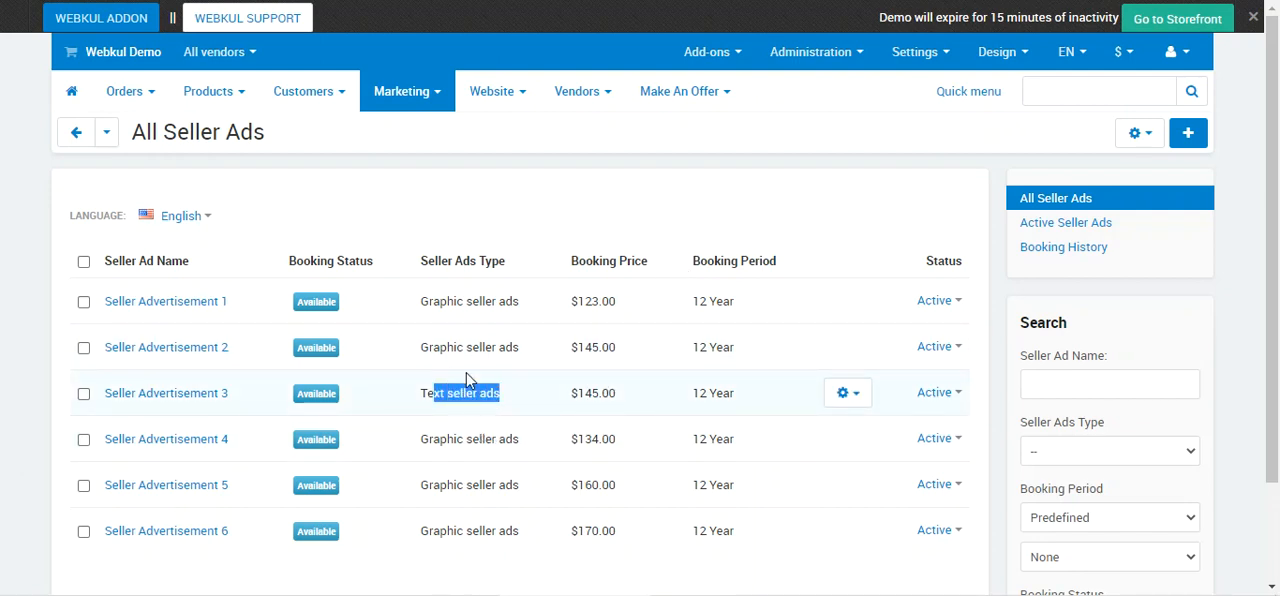
left_click_drag(433, 348, 514, 352)
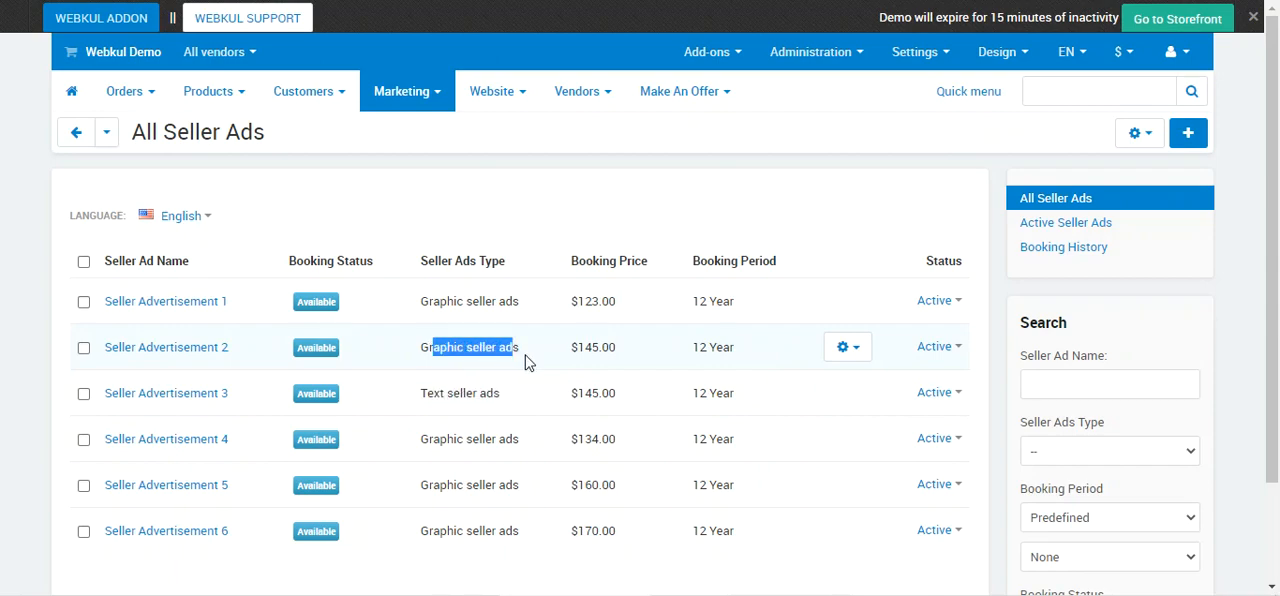
left_click_drag(580, 301, 740, 312)
left_click(943, 310)
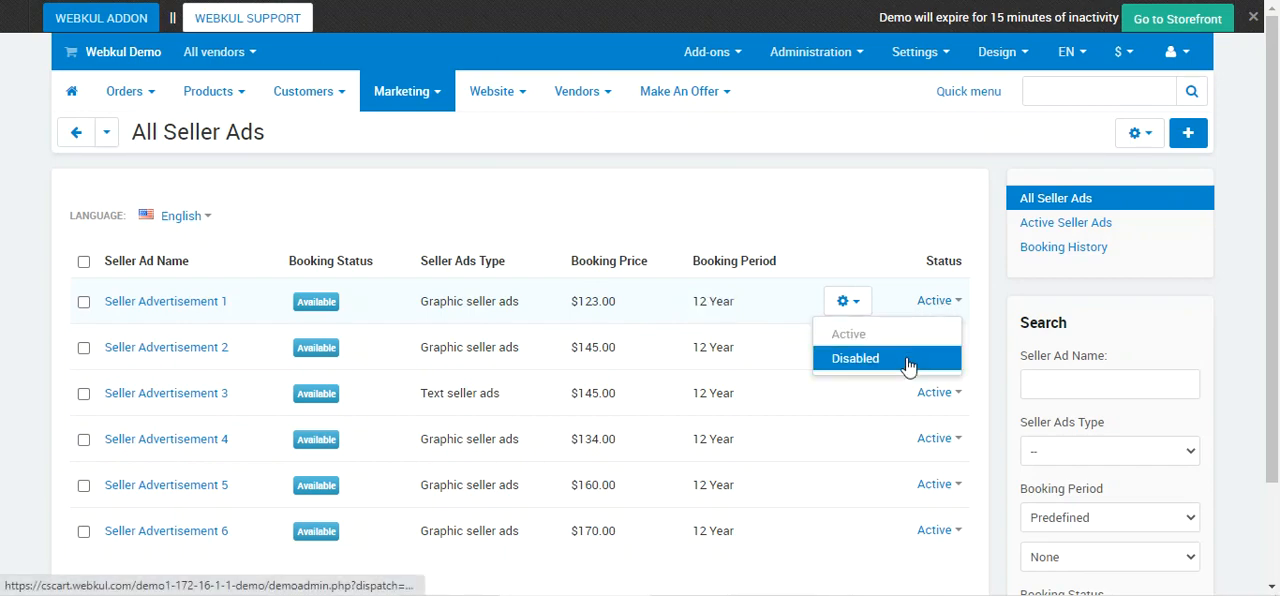
left_click(817, 216)
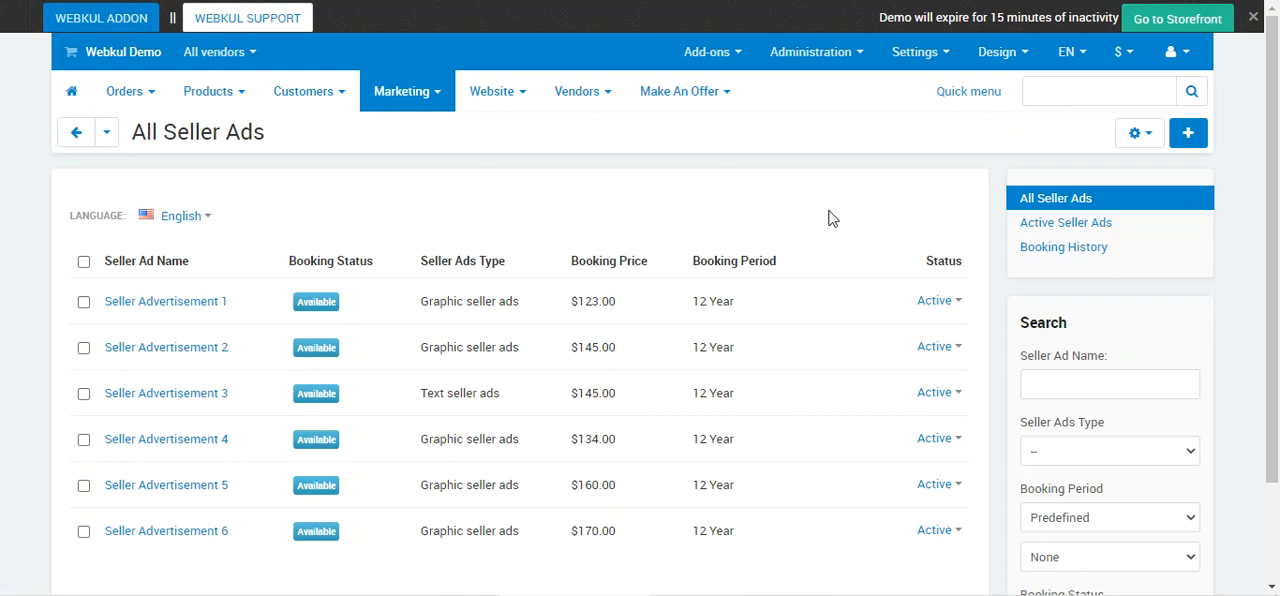
Review the Active Seller Ads and Booking History pages, and return to the All Seller Ads list.
mouse_move(420, 93)
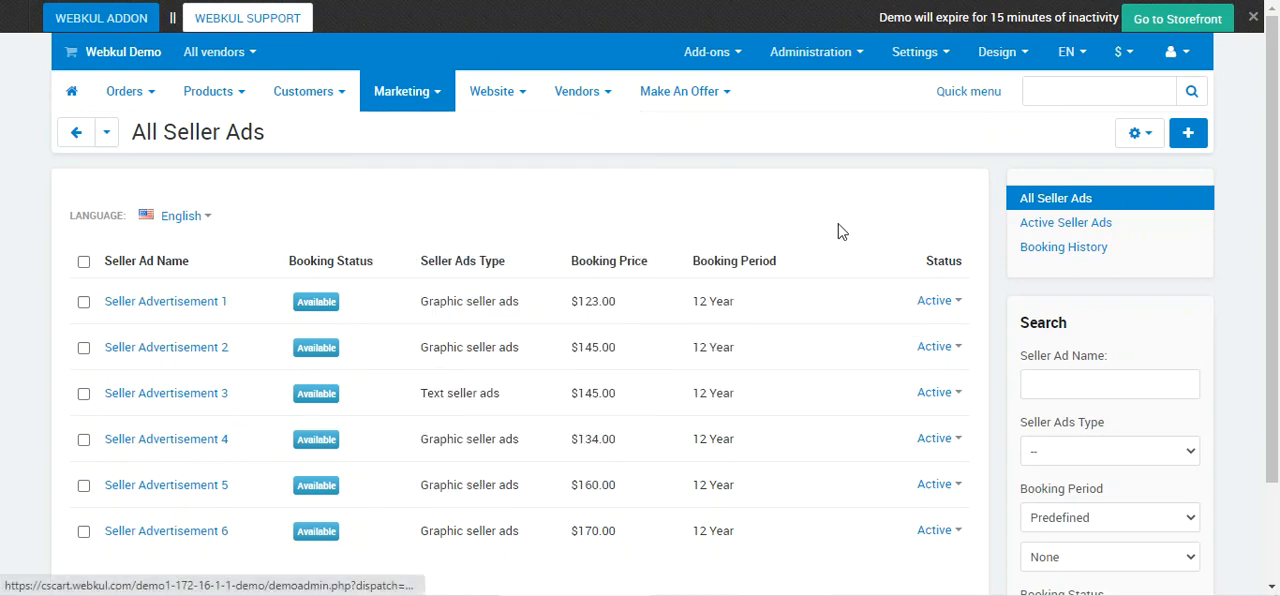
left_click(1064, 228)
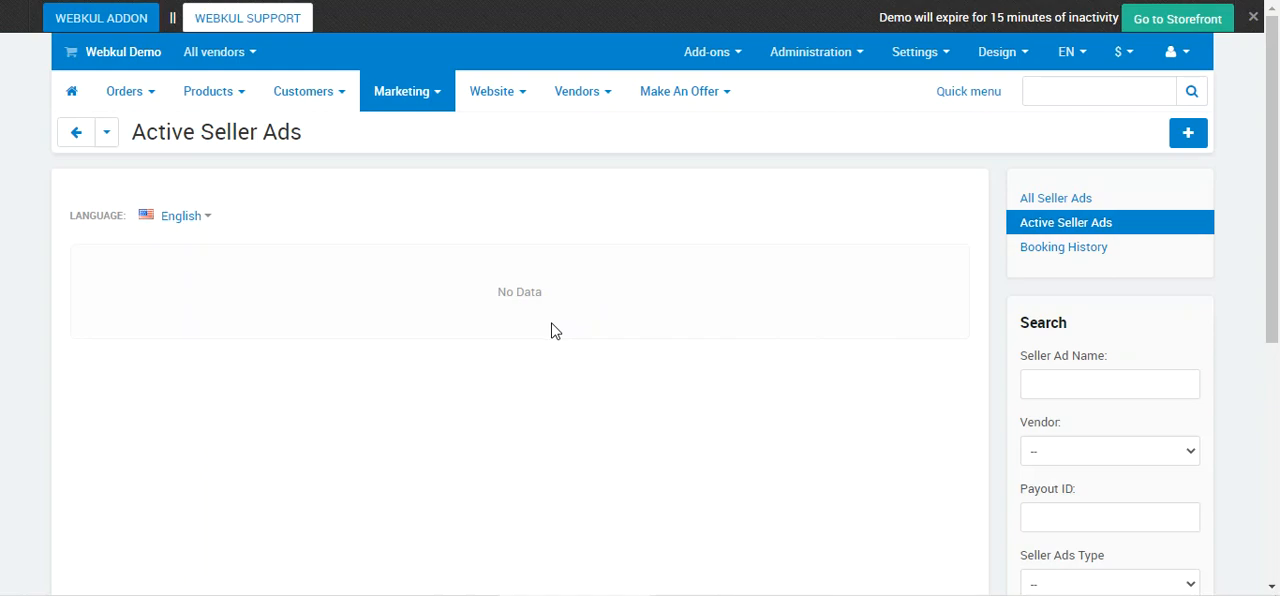
left_click(1057, 259)
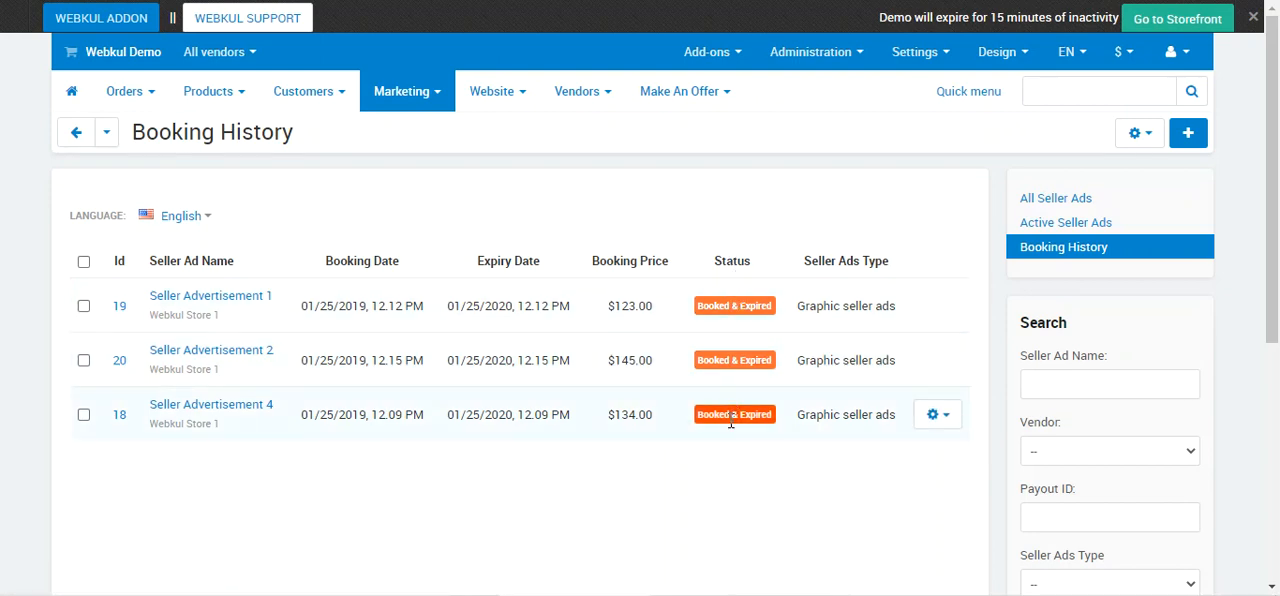
left_click(1061, 204)
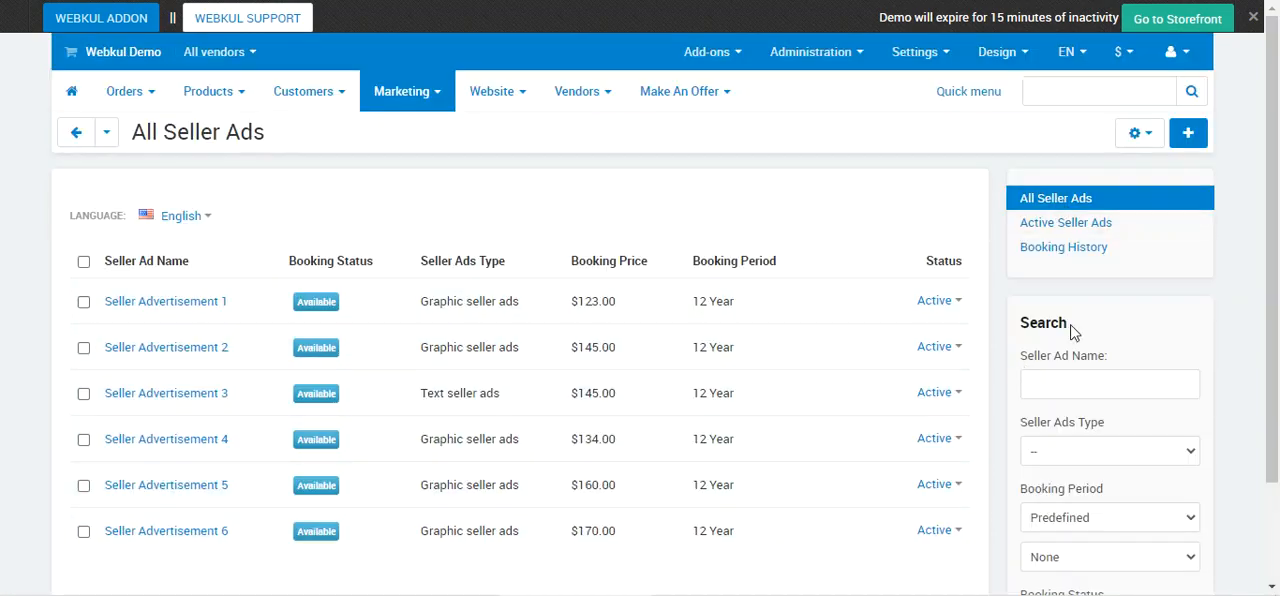
Start a new seller ad and name it Test Banner Ad.
left_click(1196, 137)
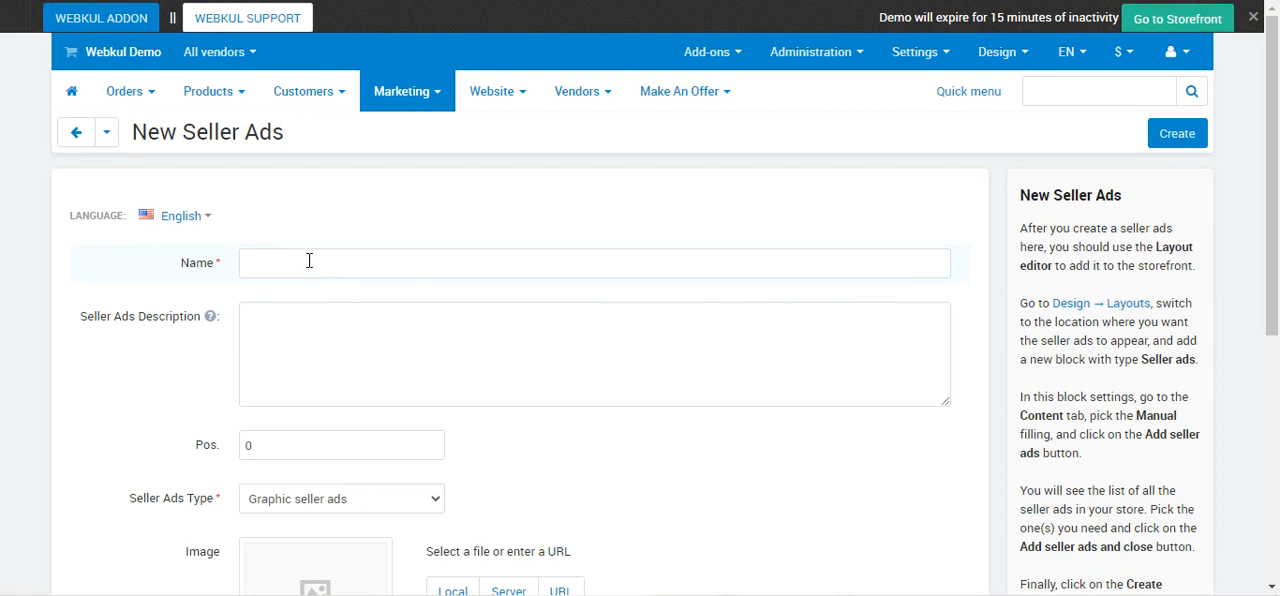
left_click(300, 260)
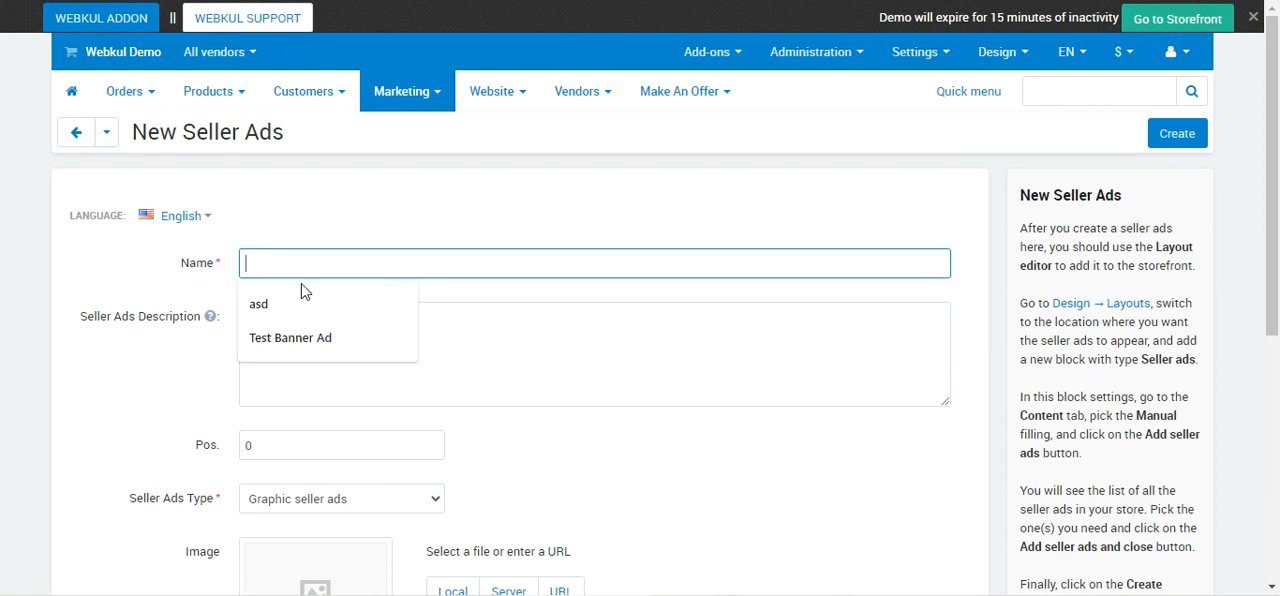
left_click(314, 337)
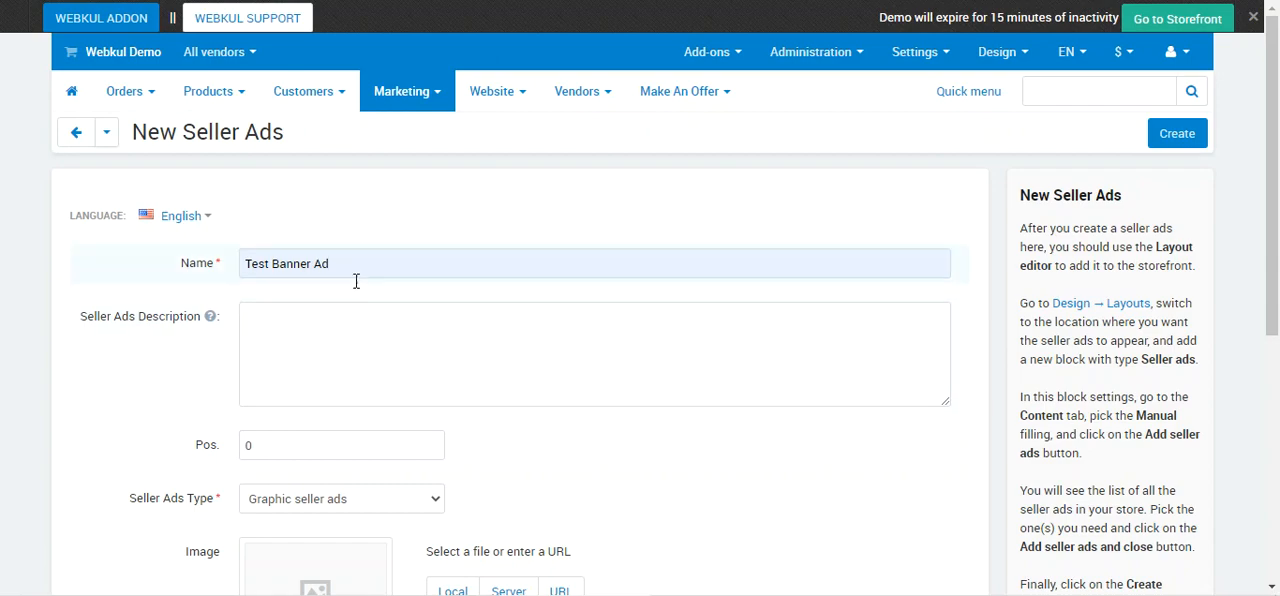
Examine the help for the Seller Ads Description field and the position field of the new ad.
scroll(342, 330, "down", 1)
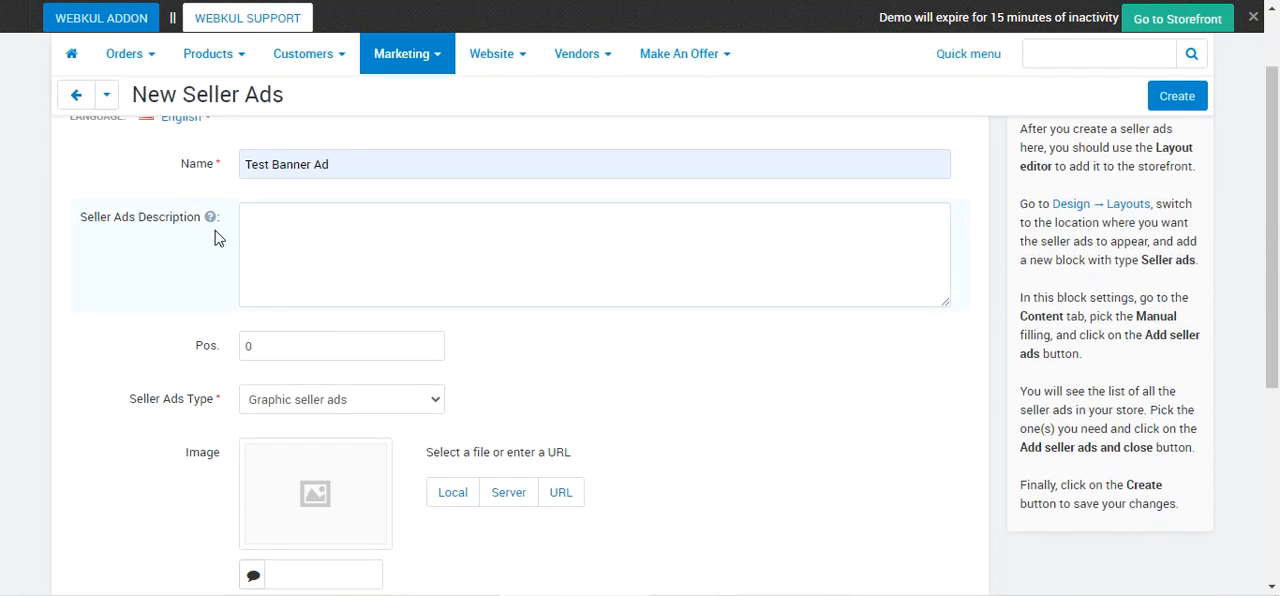
mouse_move(210, 218)
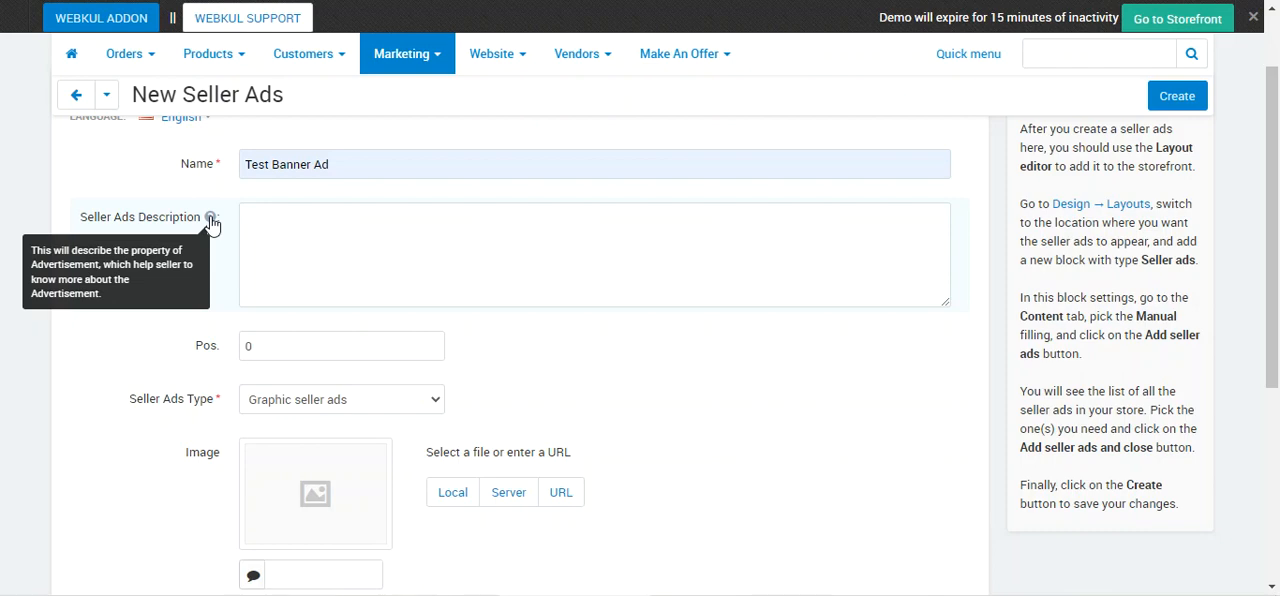
left_click(254, 236)
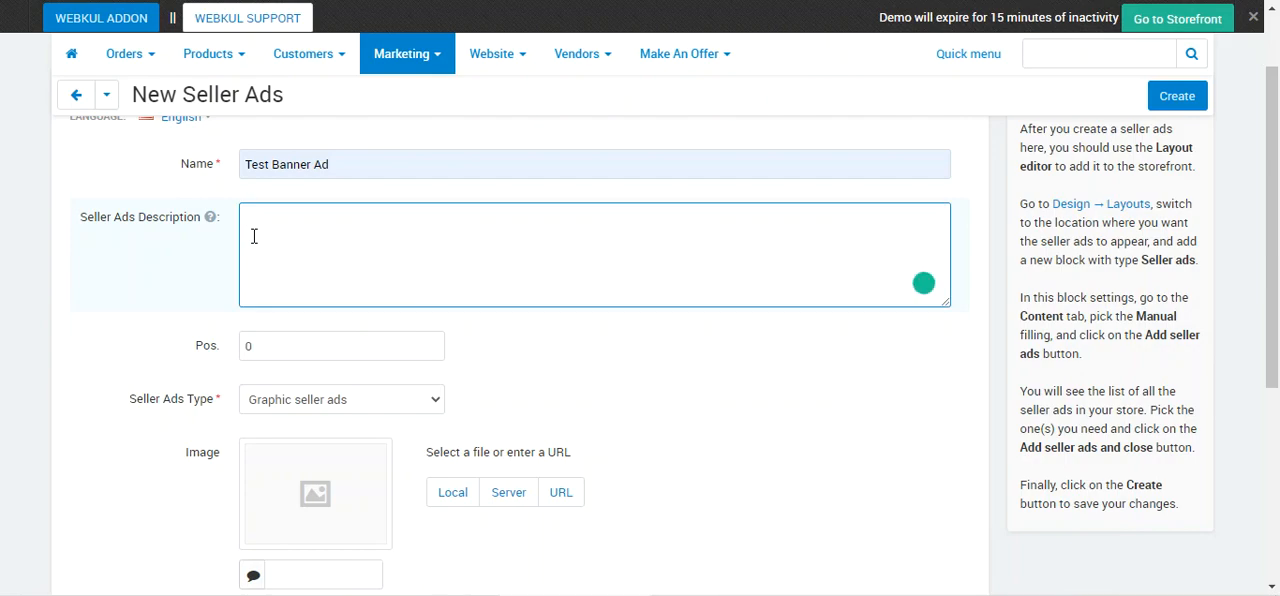
scroll(280, 243, "down", 1)
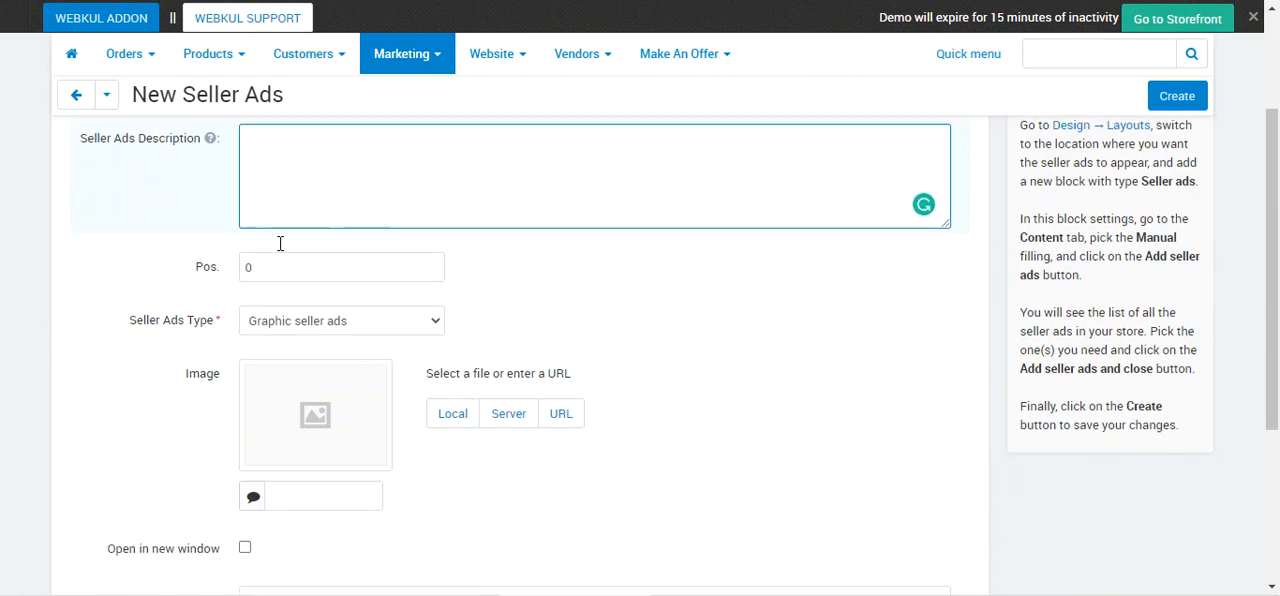
double_click(278, 257)
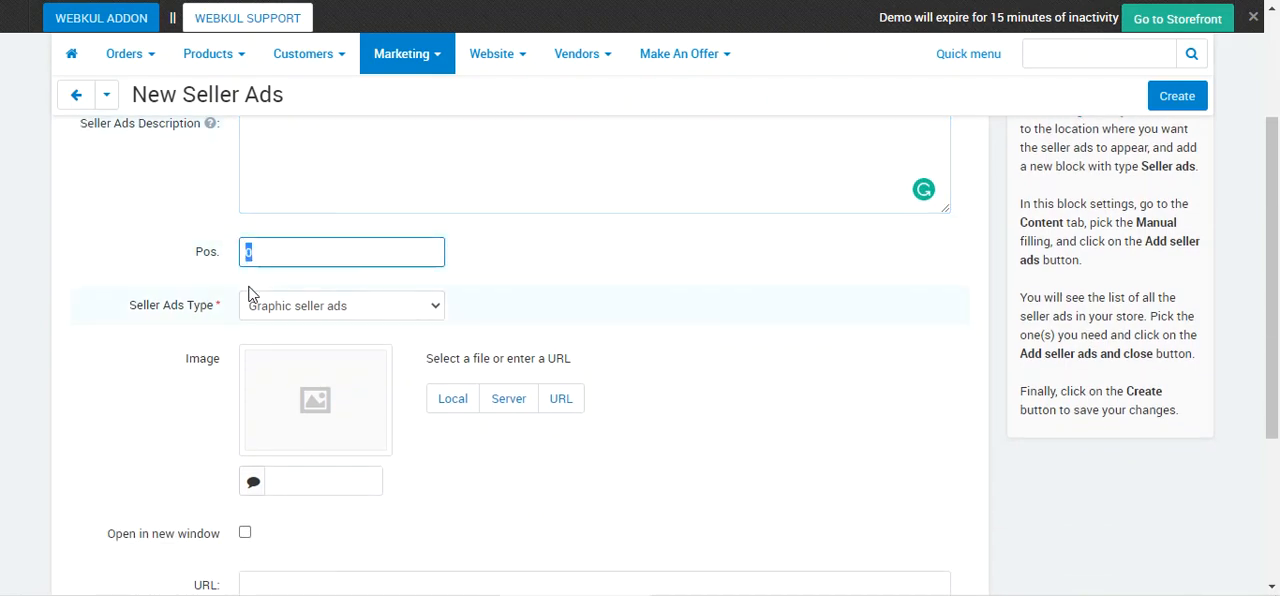
scroll(250, 290, "down", 1)
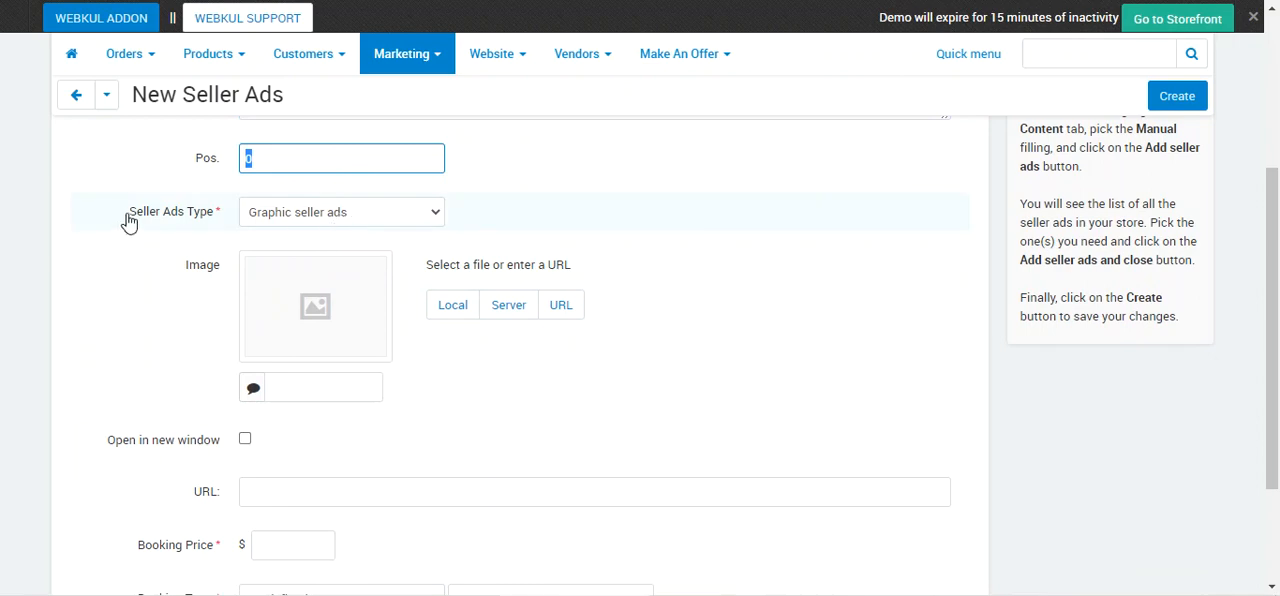
Set the seller ads type to Text seller ads and place the cursor in its description editor.
left_click_drag(127, 213, 212, 214)
left_click(323, 214)
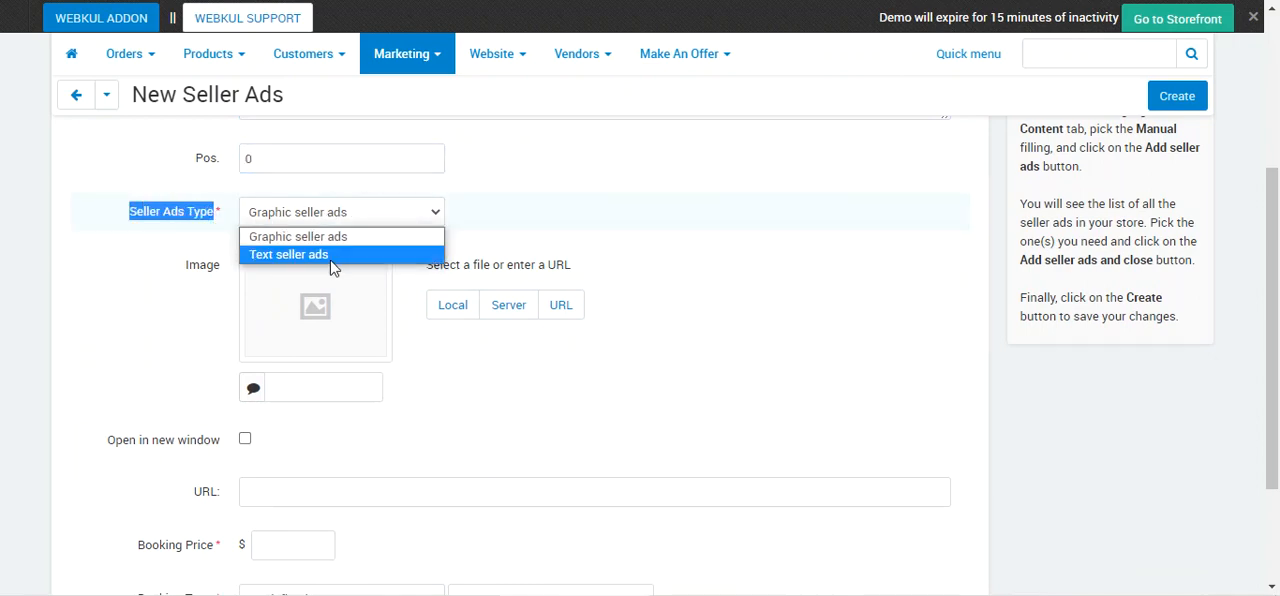
left_click(331, 256)
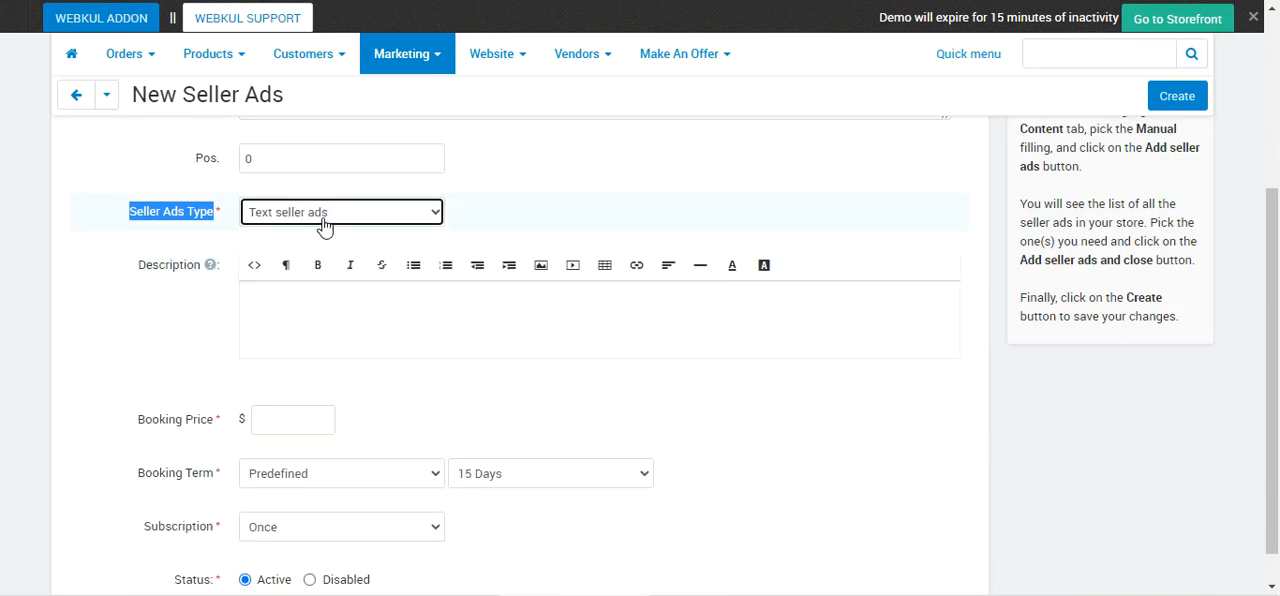
left_click(280, 300)
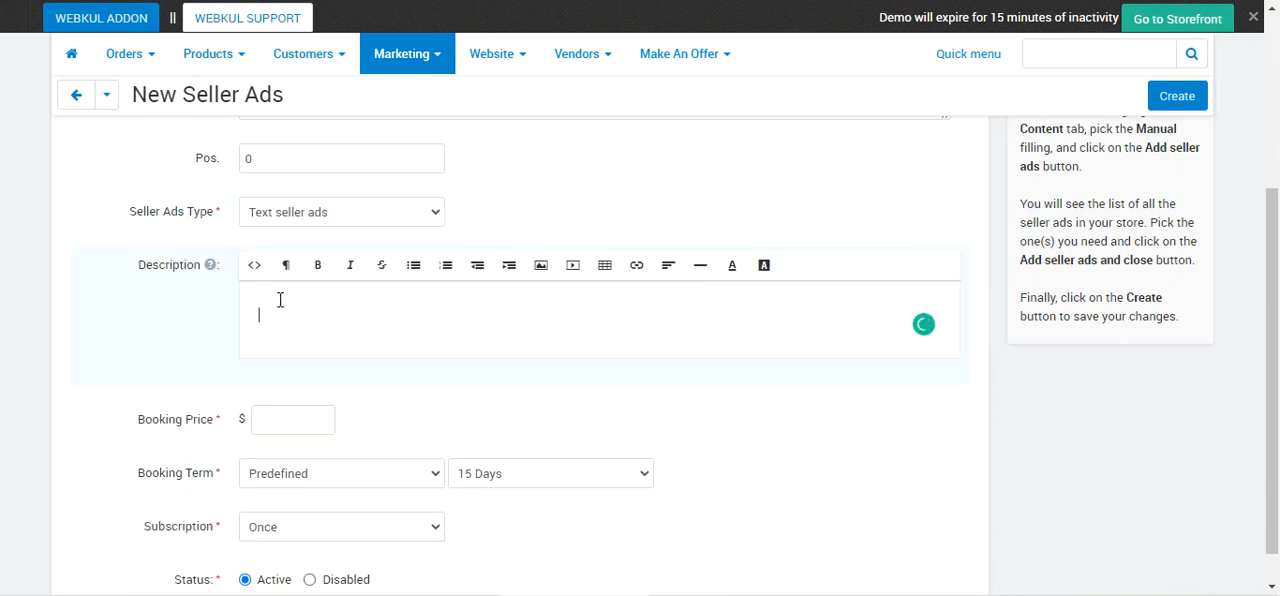
Switch the seller ads type back to Graphic seller ads and review the image fields and type options.
left_click(337, 215)
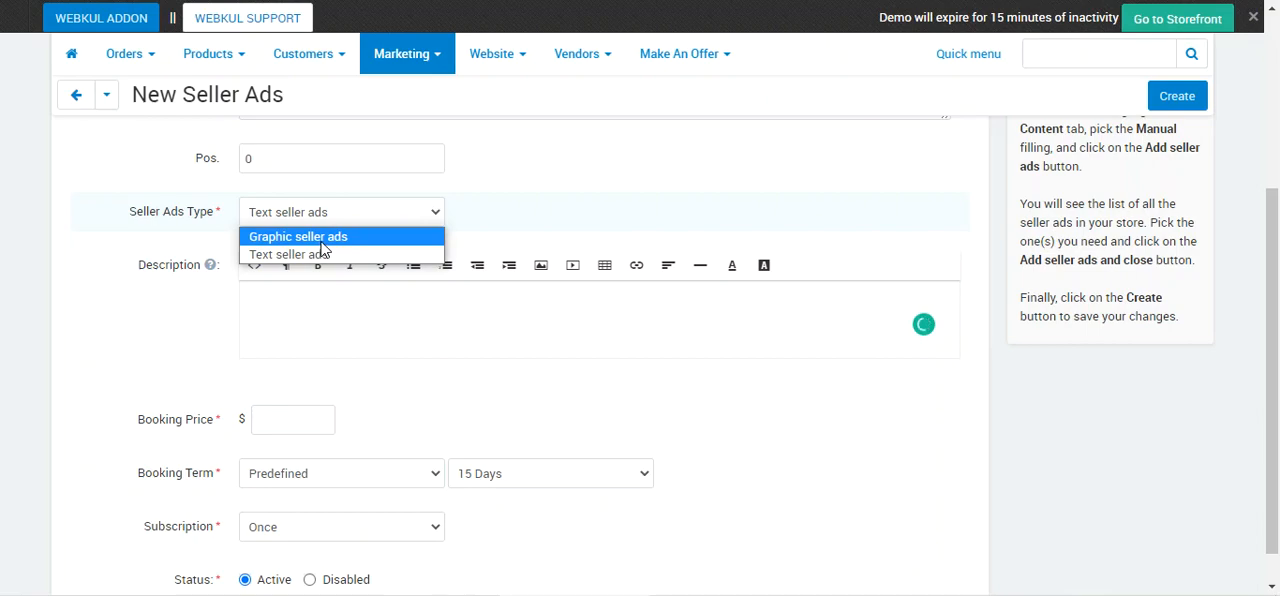
left_click(321, 243)
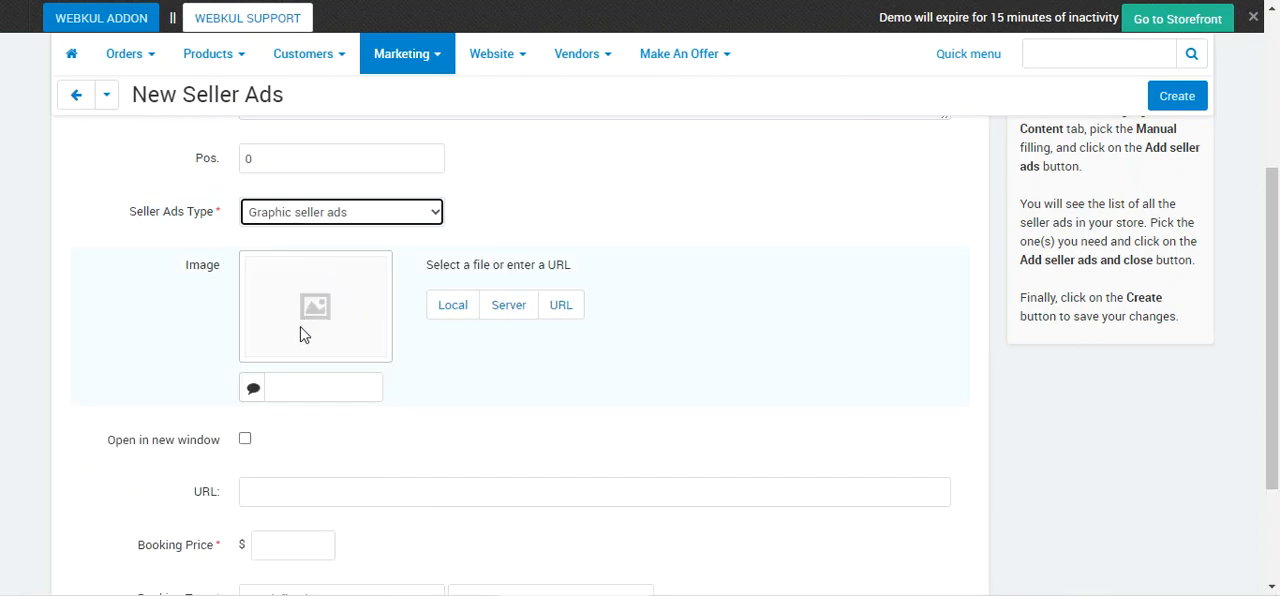
scroll(323, 357, "down", 1)
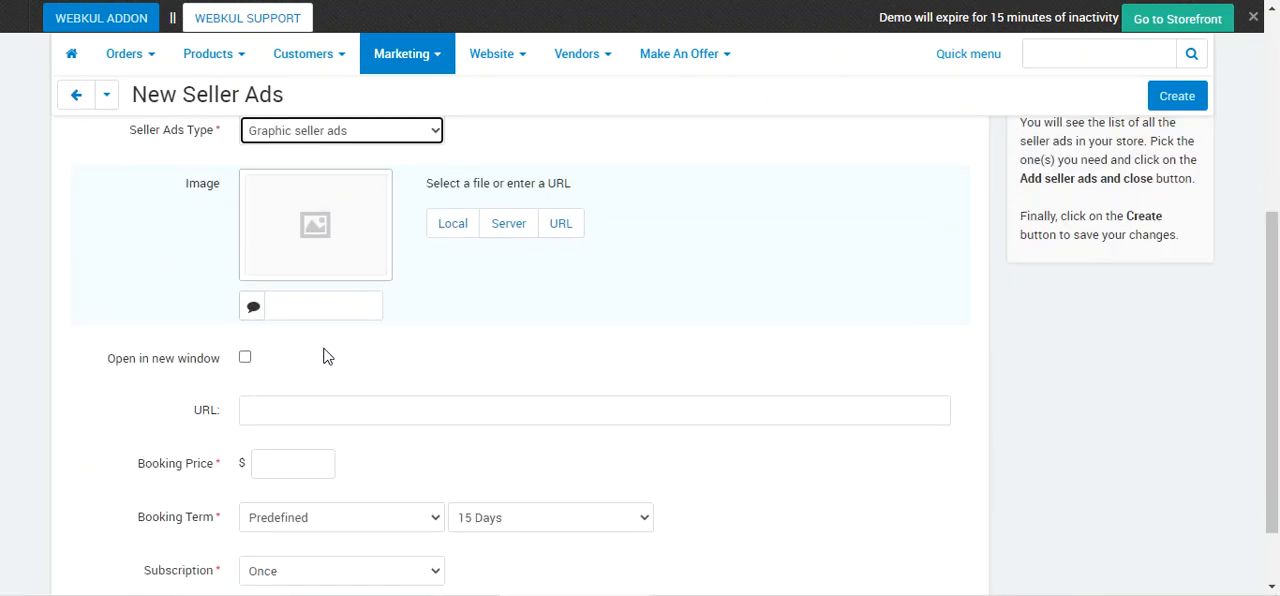
scroll(323, 357, "up", 1)
left_click(358, 218)
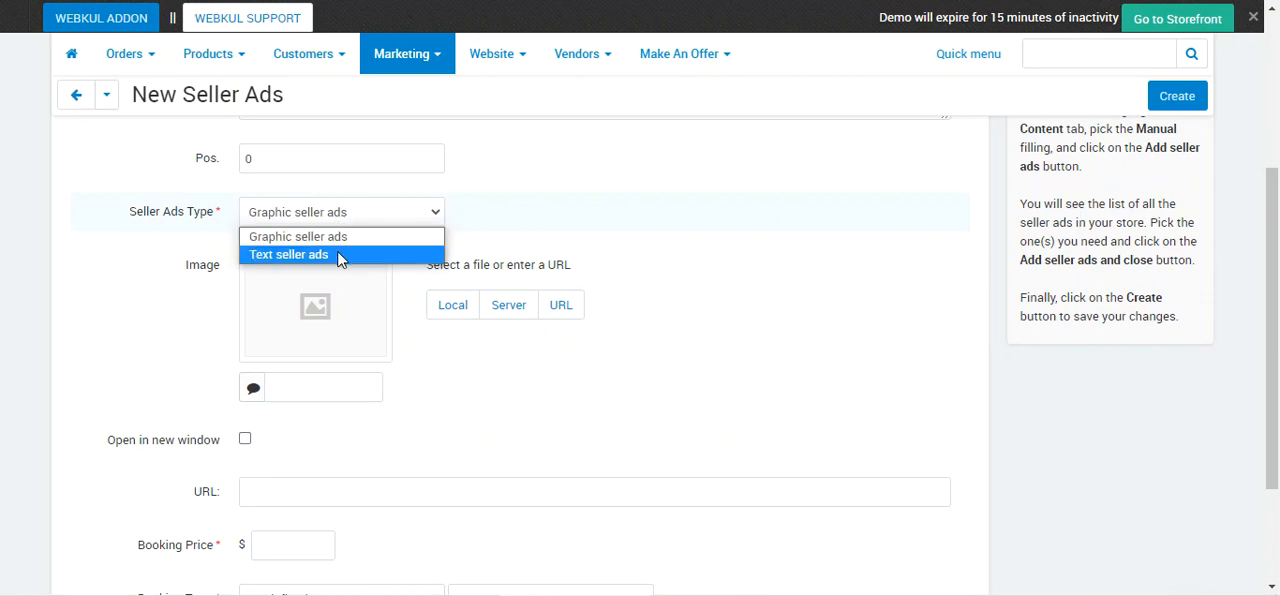
left_click(137, 308)
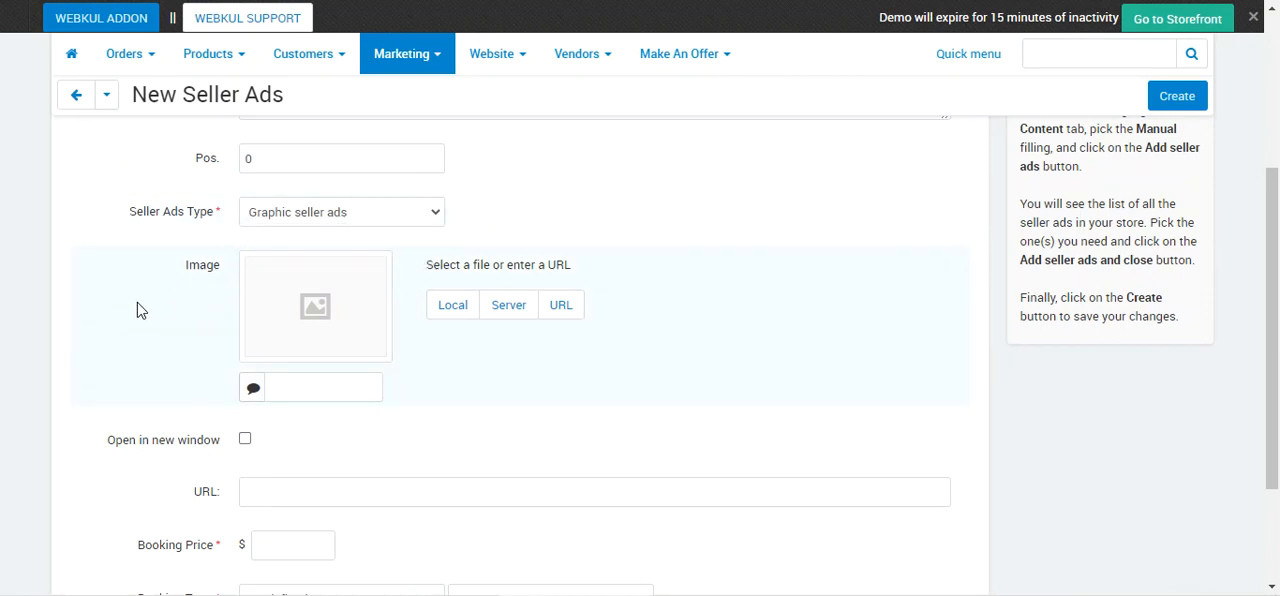
scroll(340, 330, "down", 1)
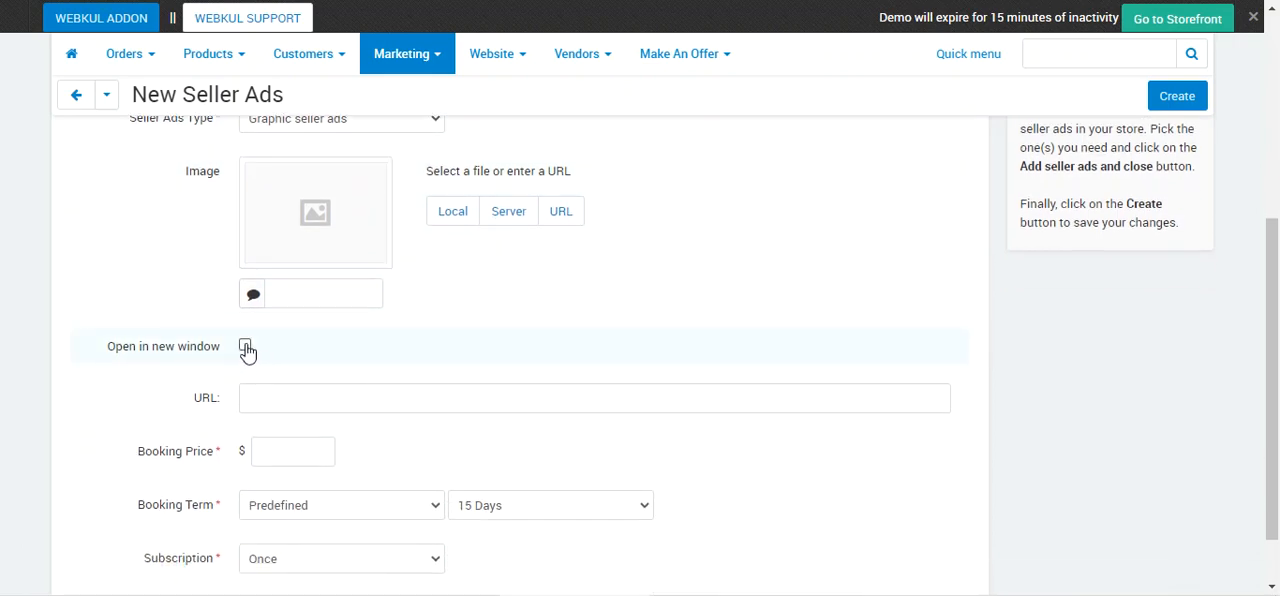
scroll(280, 400, "down", 1)
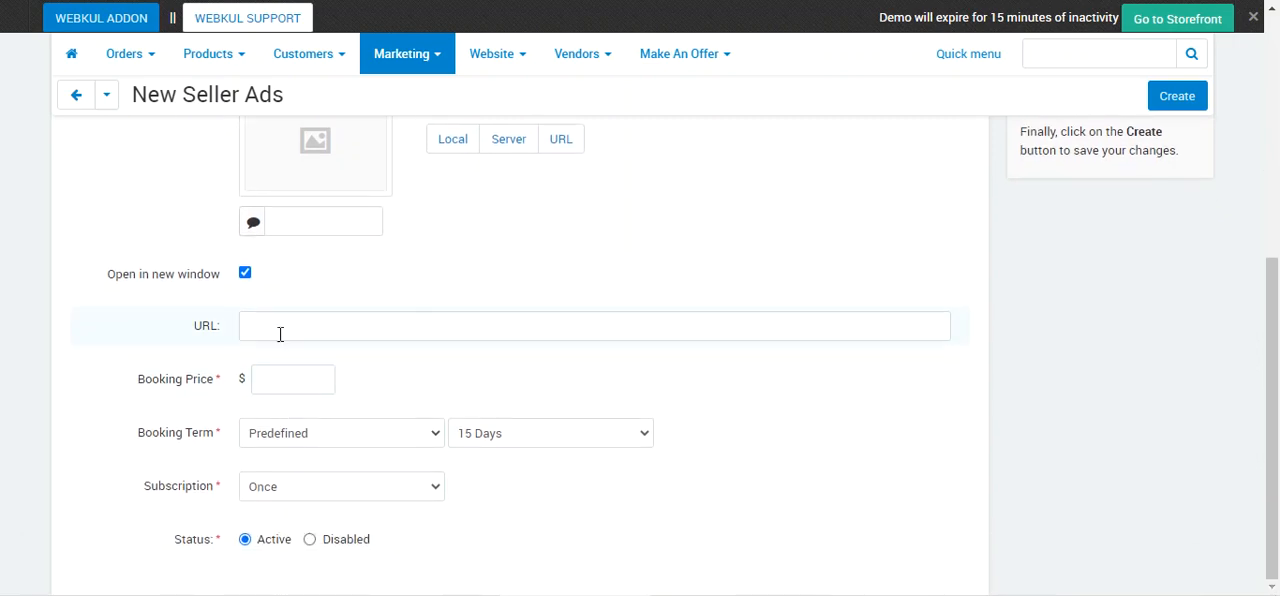
left_click(280, 328)
left_click(275, 370)
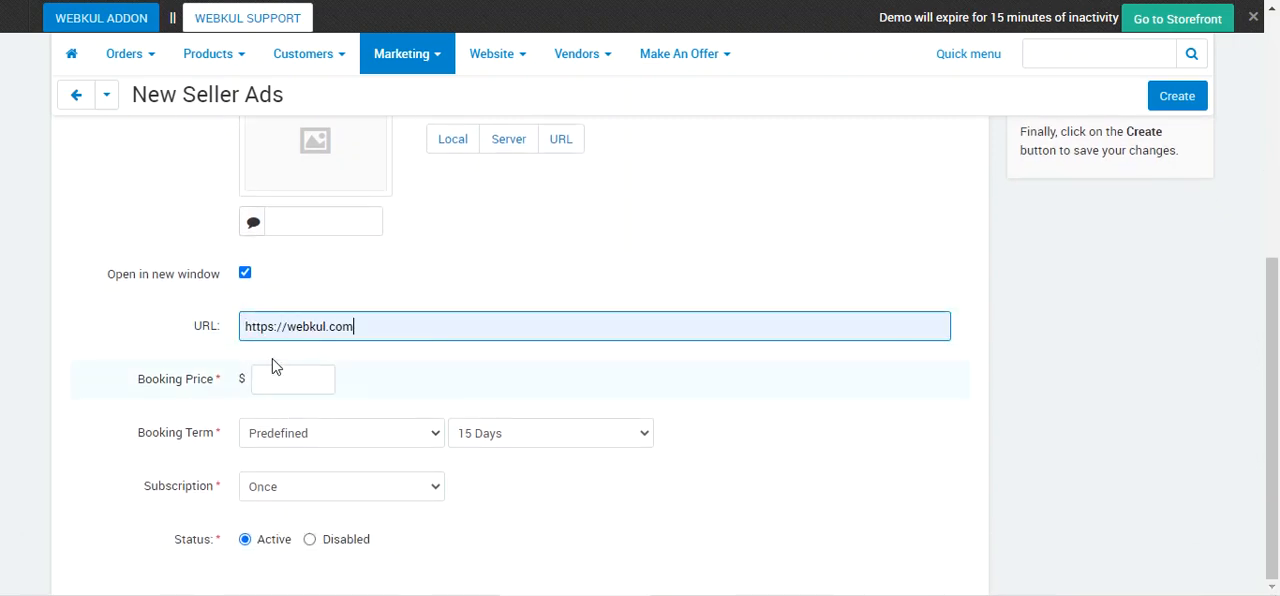
scroll(250, 380, "up", 1)
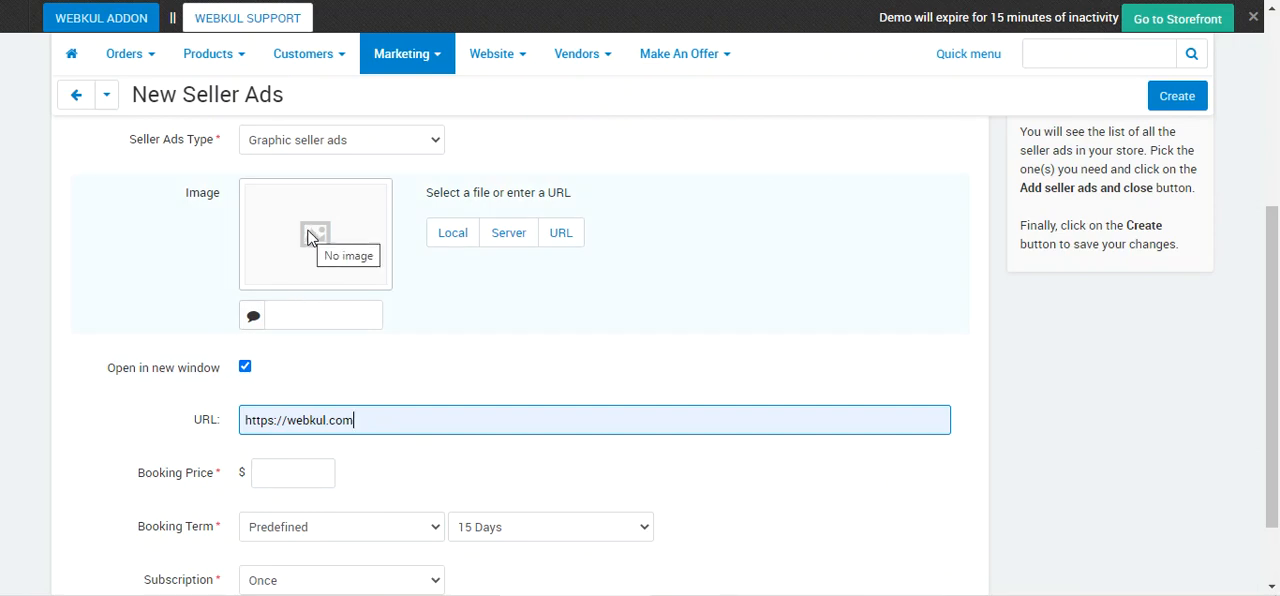
scroll(310, 348, "down", 1)
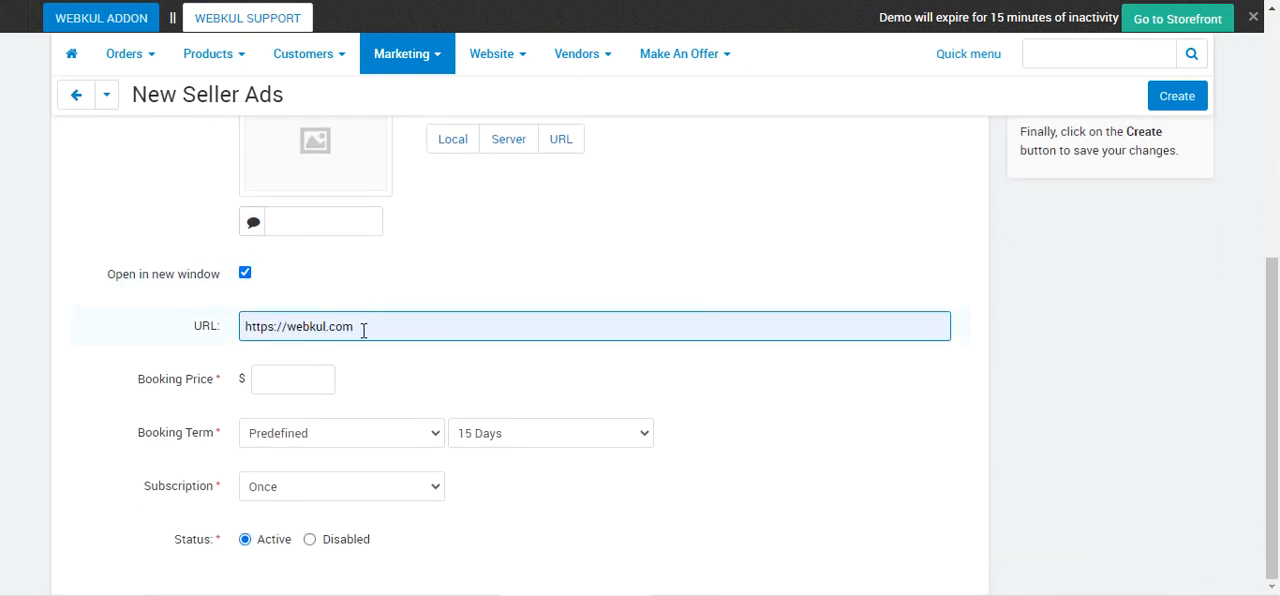
left_click_drag(363, 331, 241, 327)
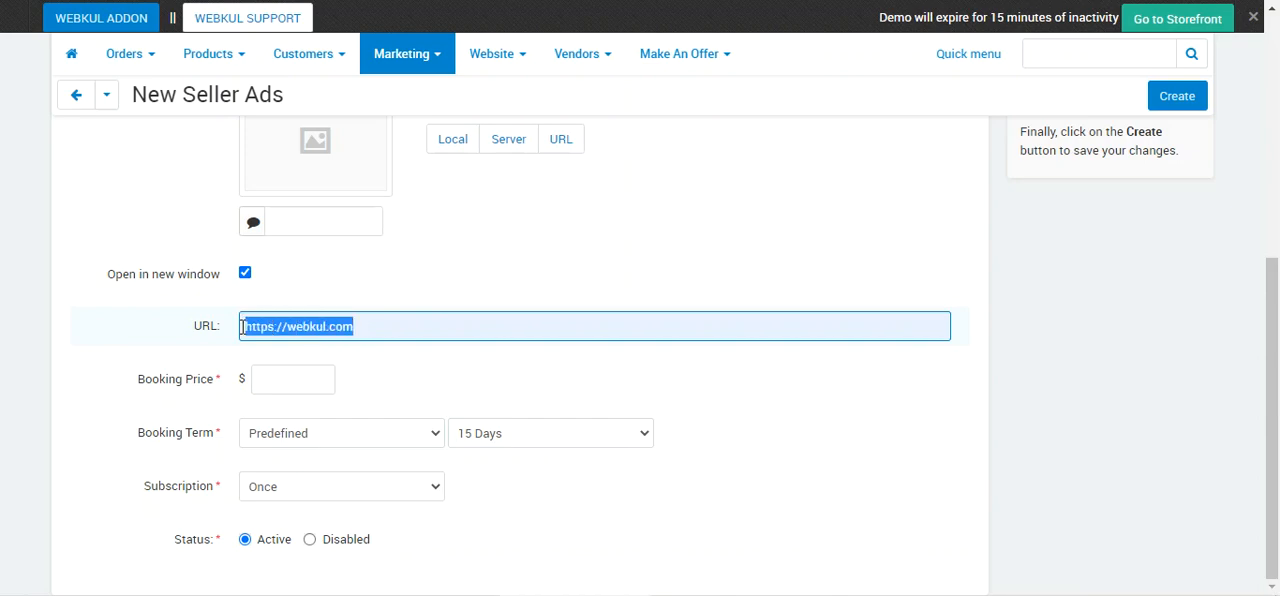
left_click(381, 336)
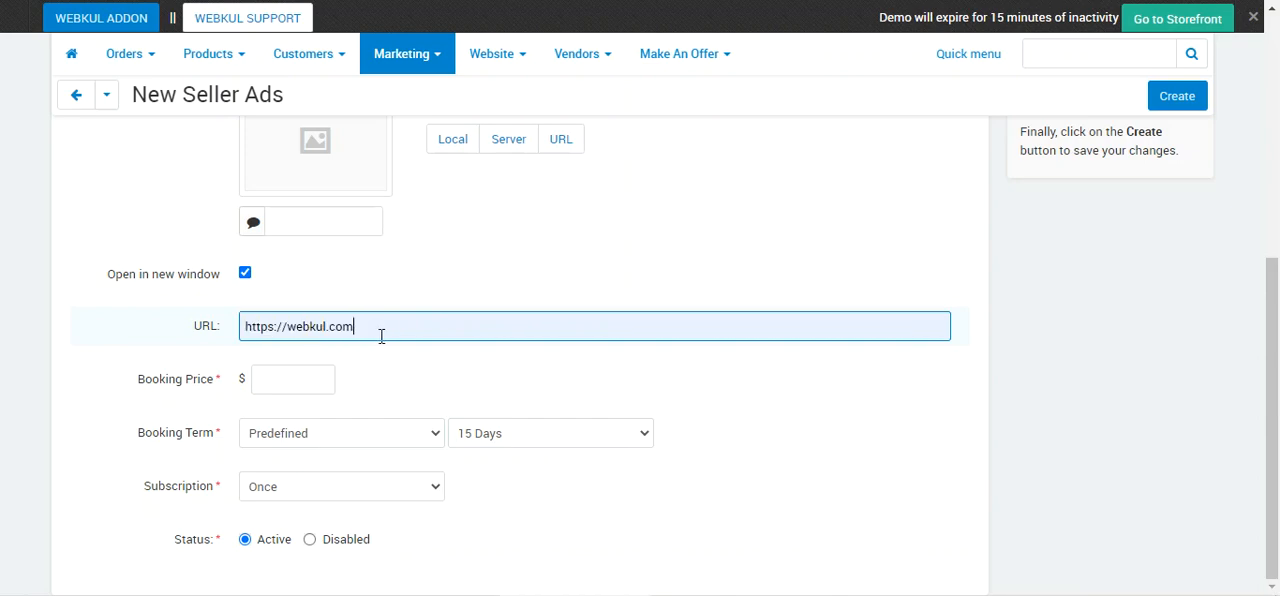
Set the booking price to 111 and view the booking term types and predefined durations.
left_click(288, 379)
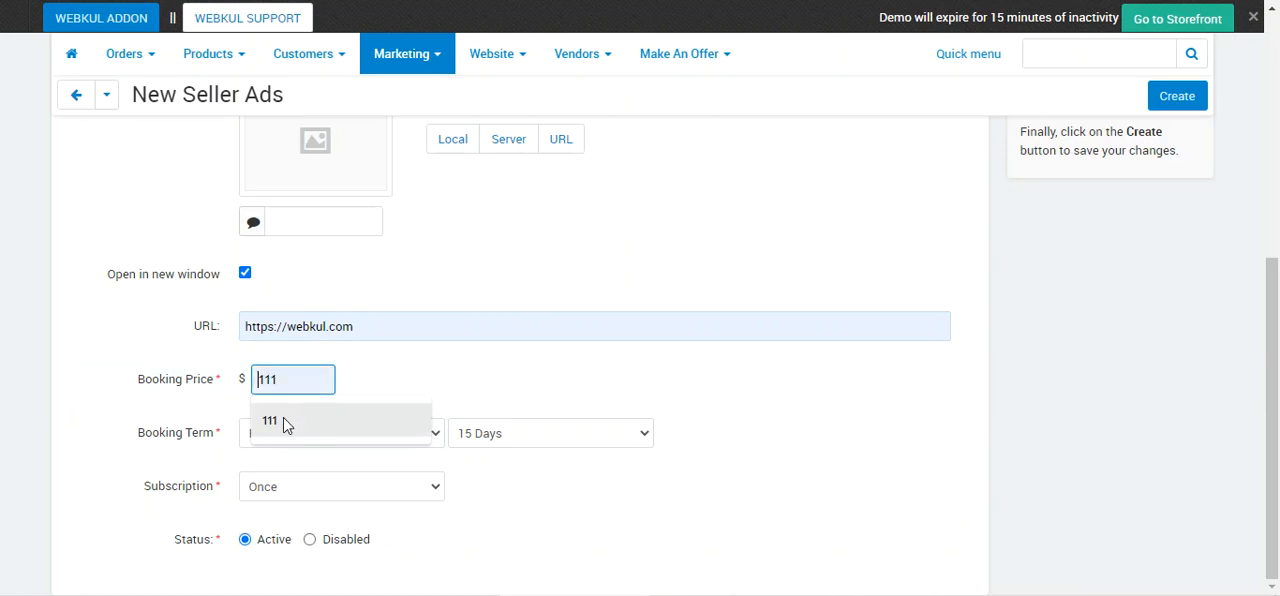
left_click(285, 422)
left_click(326, 438)
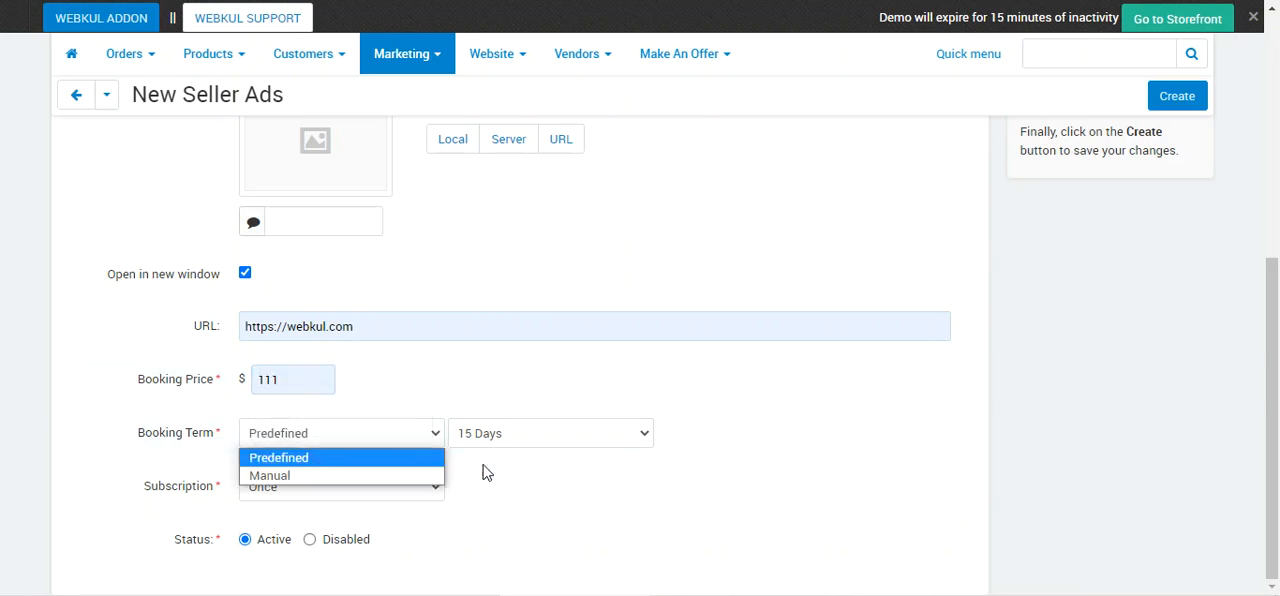
left_click(614, 442)
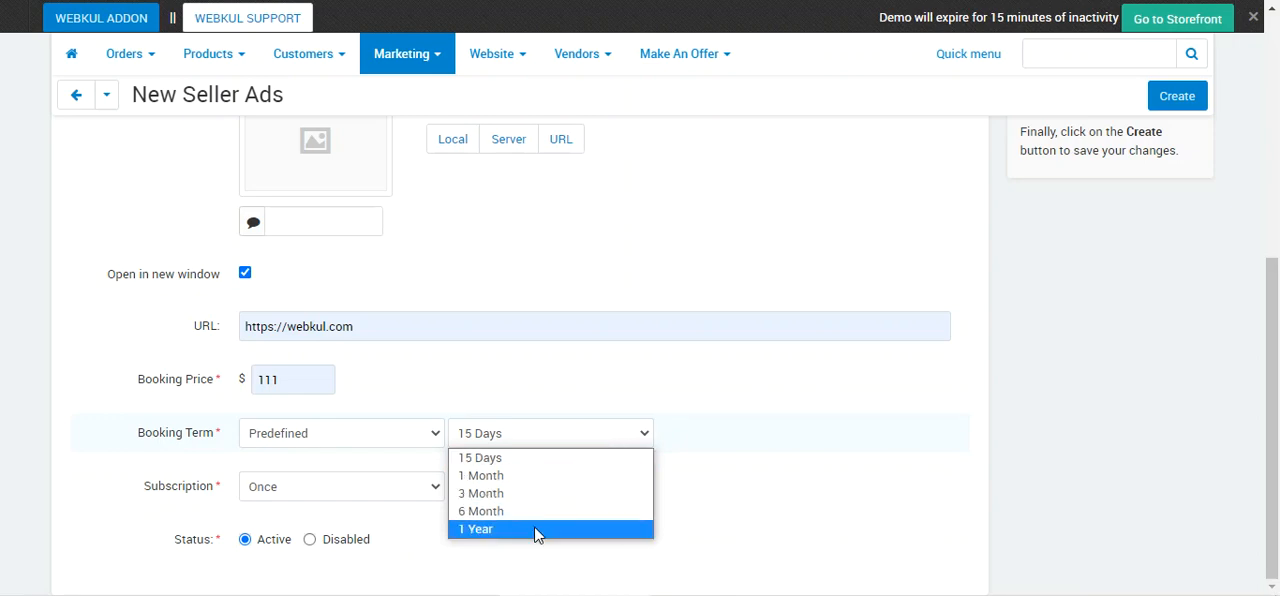
Change the booking term to Manual and set the subscription to Repeat.
left_click(375, 443)
left_click(373, 470)
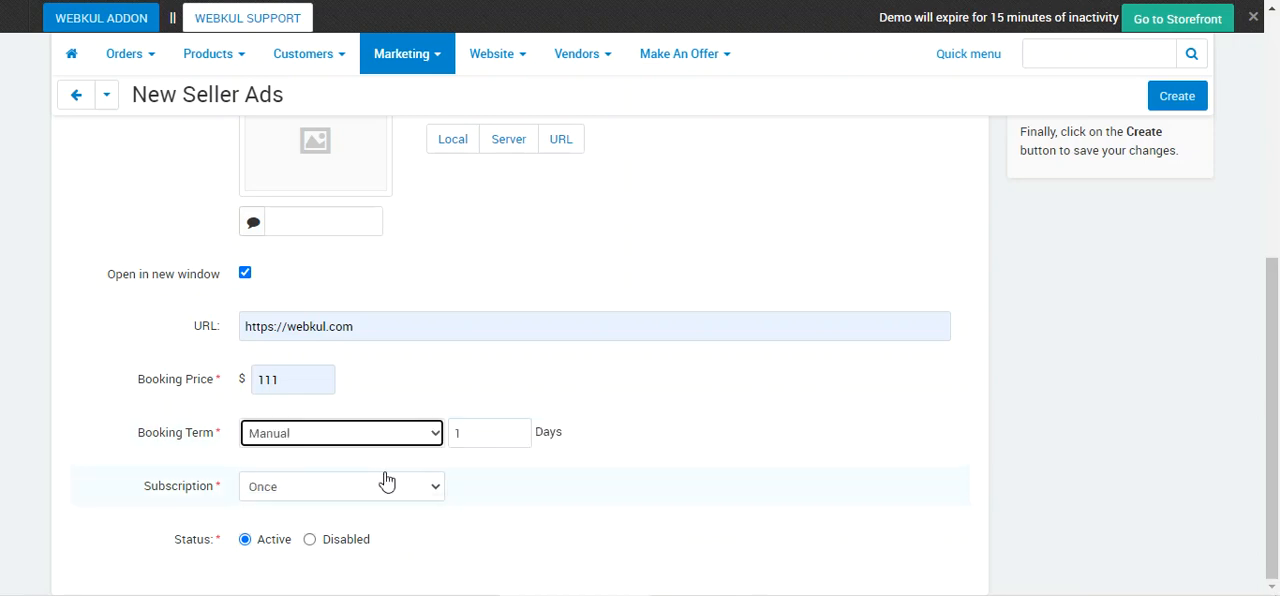
double_click(456, 433)
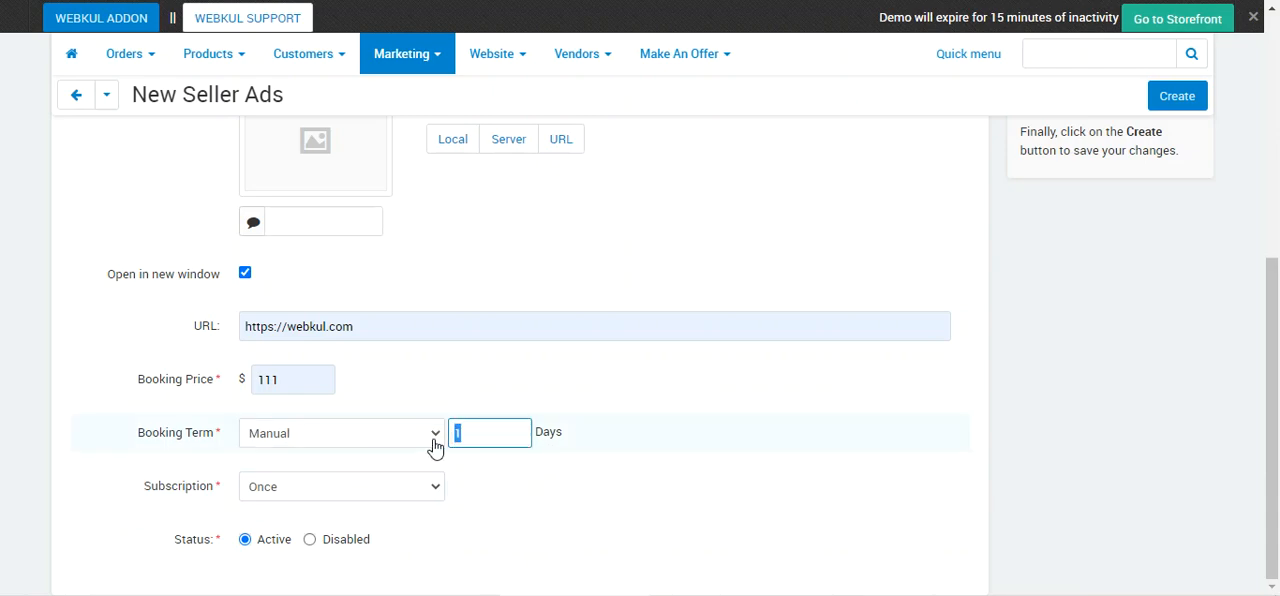
left_click(343, 488)
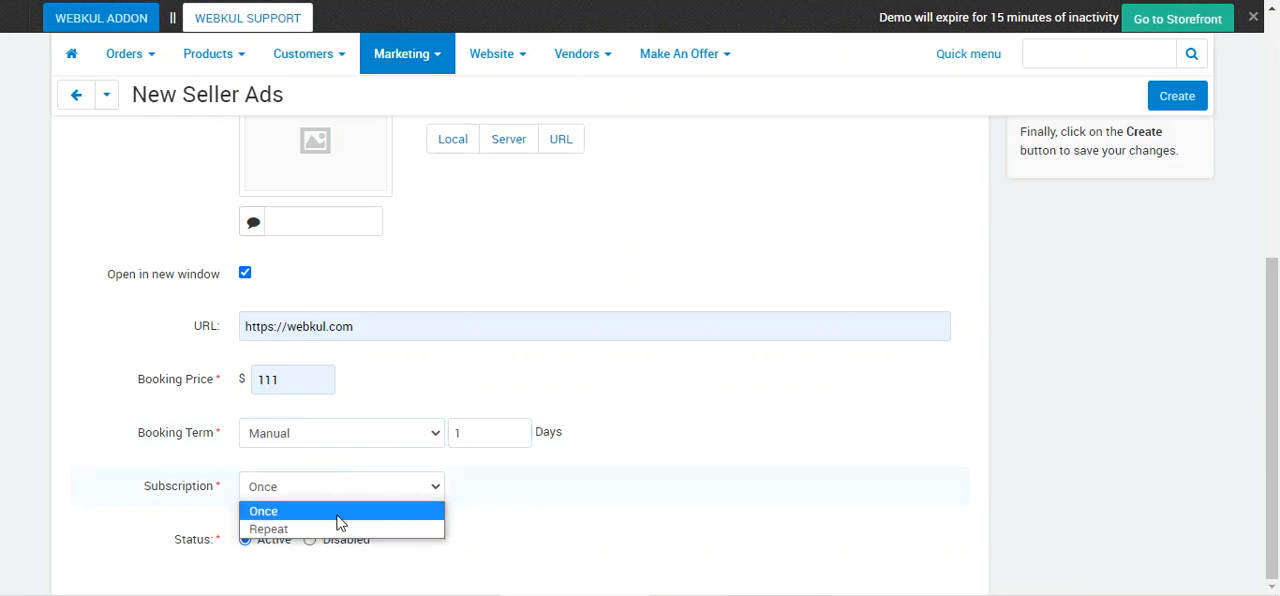
left_click(338, 529)
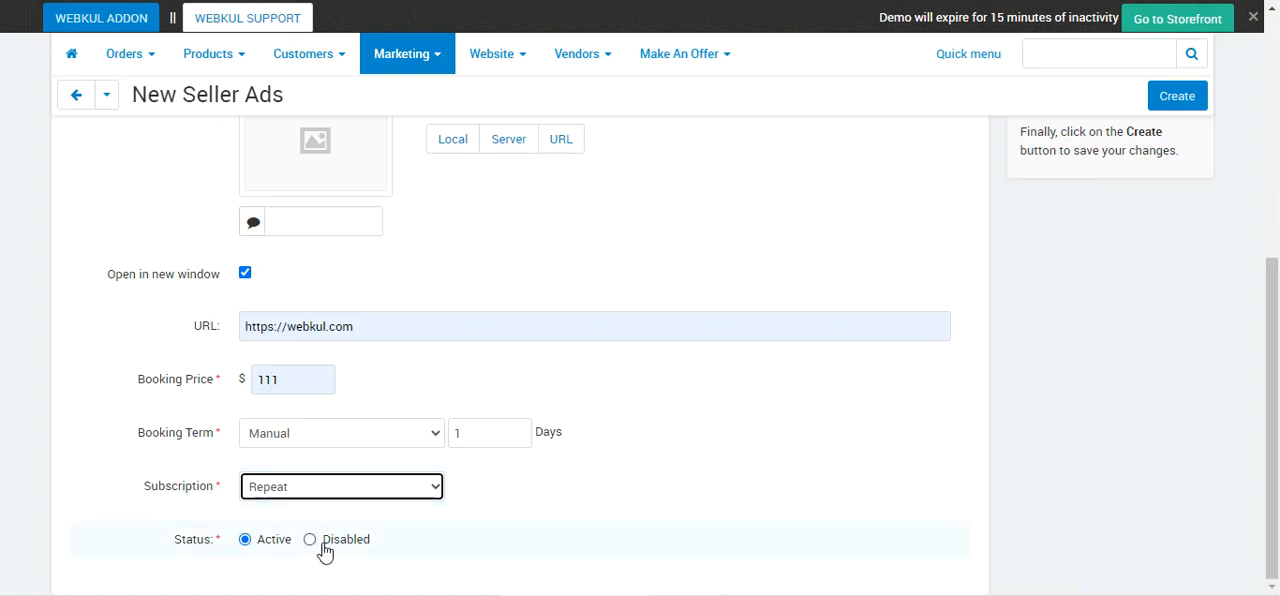
Leave the new seller ad form without saving and return to the All Seller Ads list.
scroll(325, 552, "up", 4)
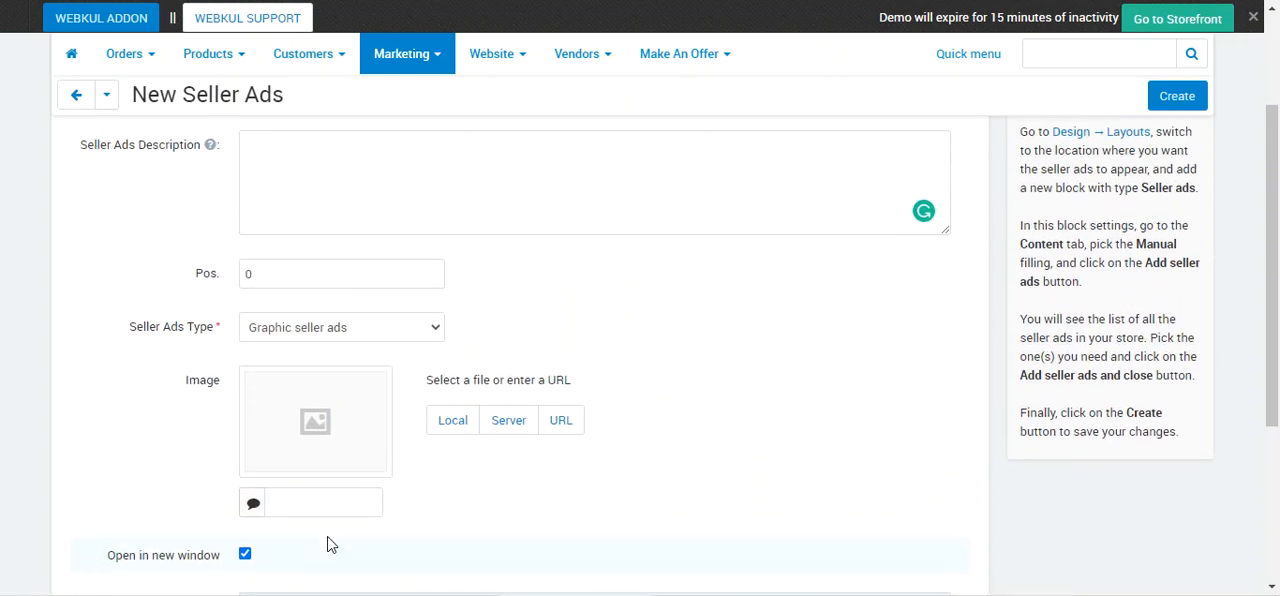
scroll(348, 417, "up", 1)
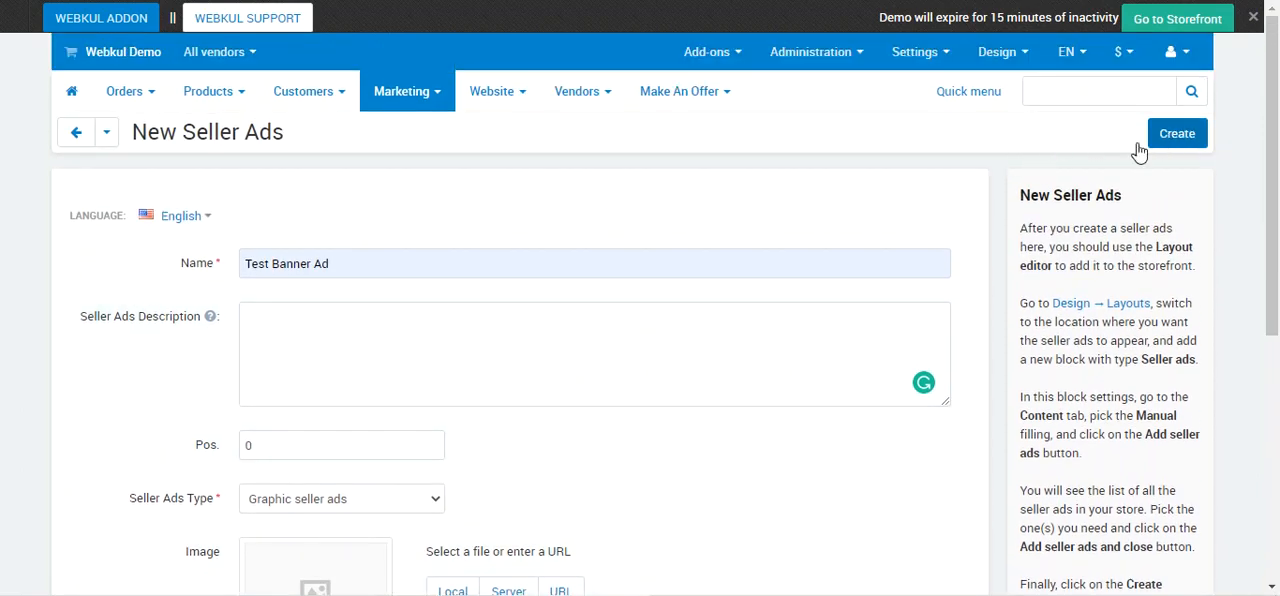
left_click(78, 136)
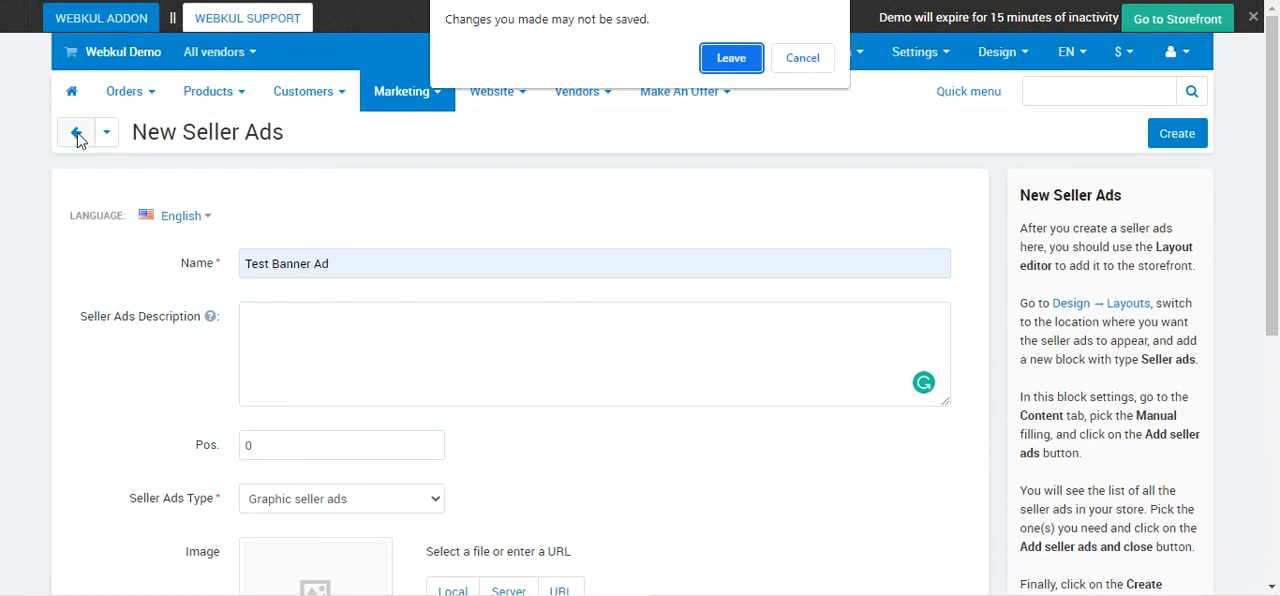
left_click(738, 62)
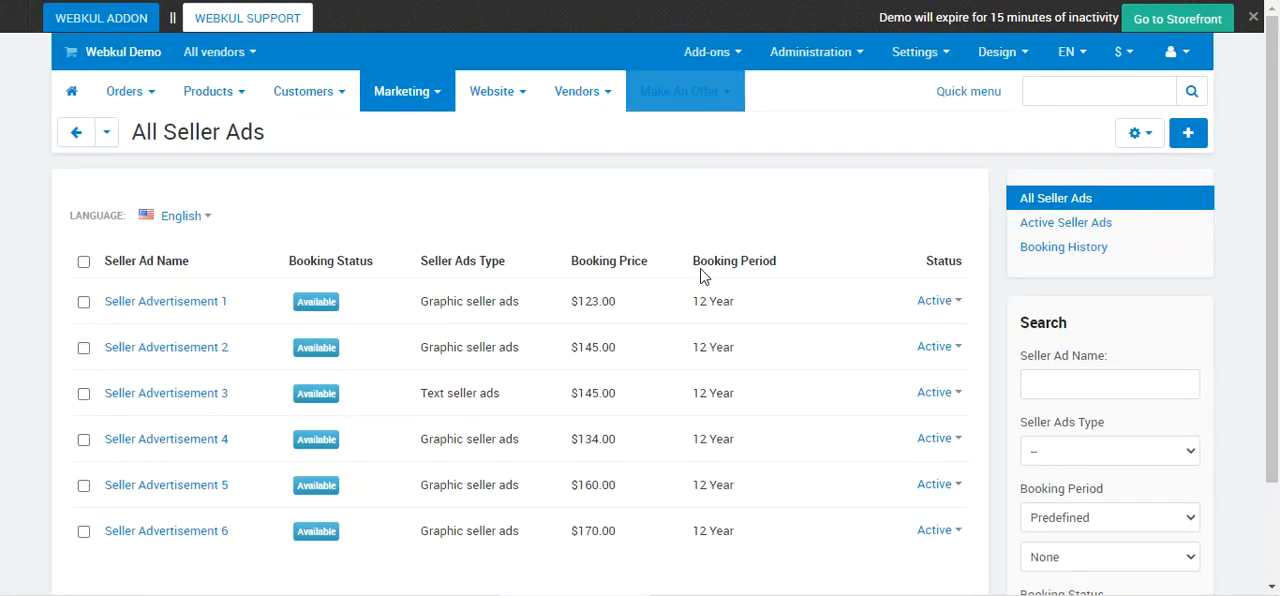
Open Seller Advertisement 1 for editing and check the available seller ads types.
mouse_move(858, 312)
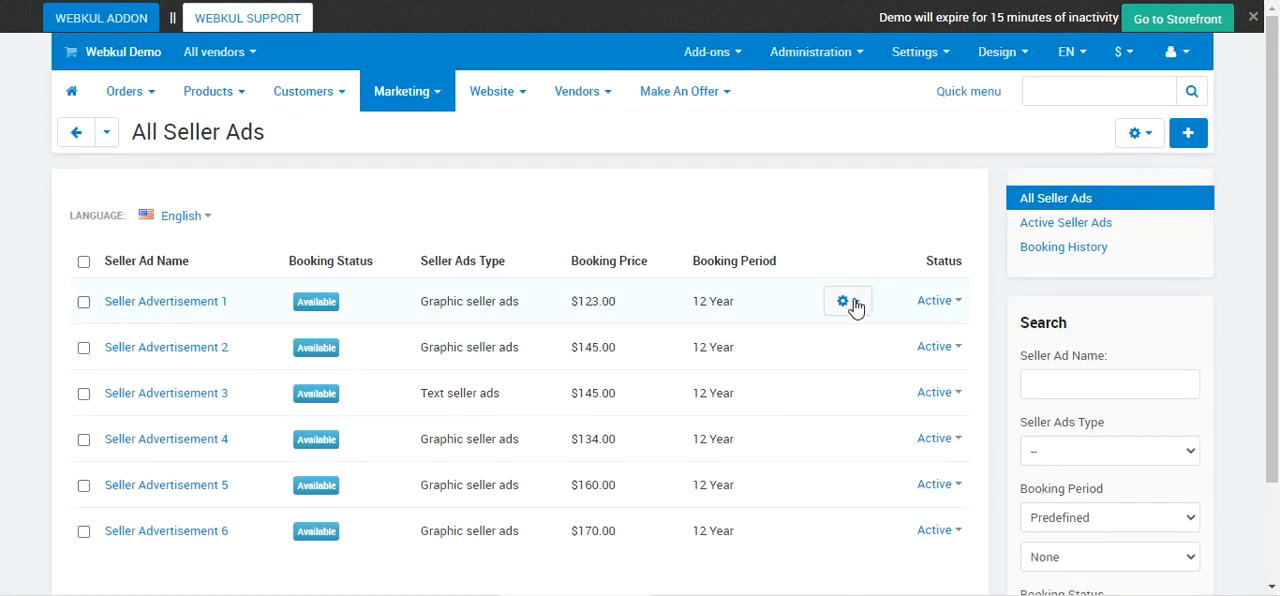
left_click(853, 304)
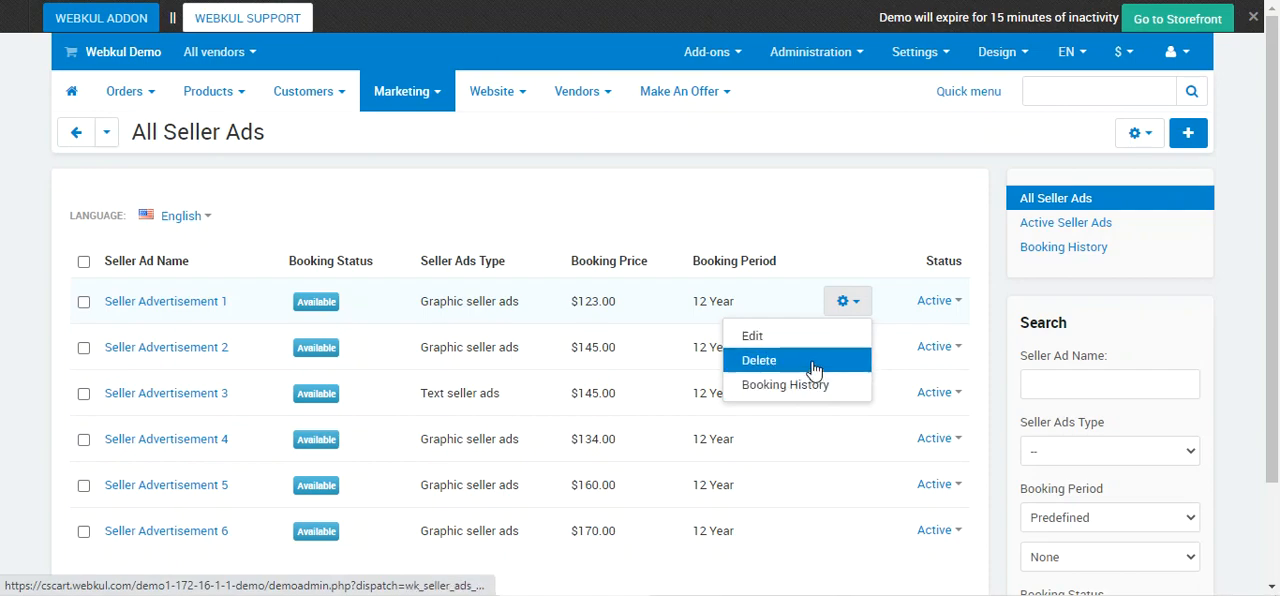
left_click(813, 338)
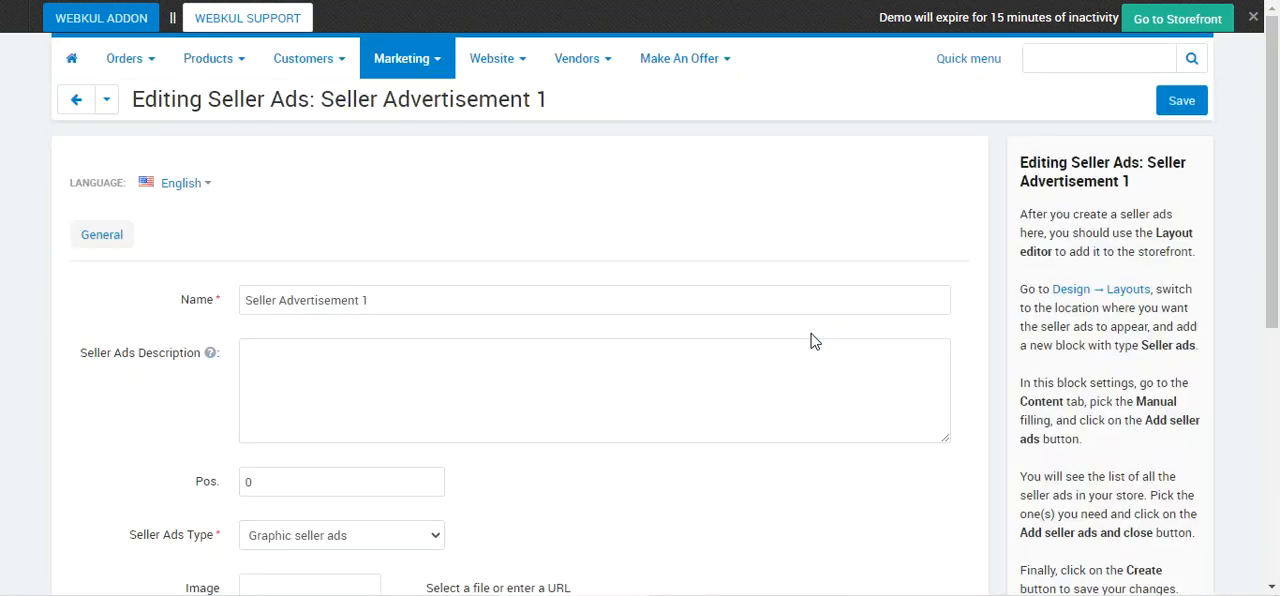
scroll(610, 325, "down", 2)
scroll(600, 327, "down", 1)
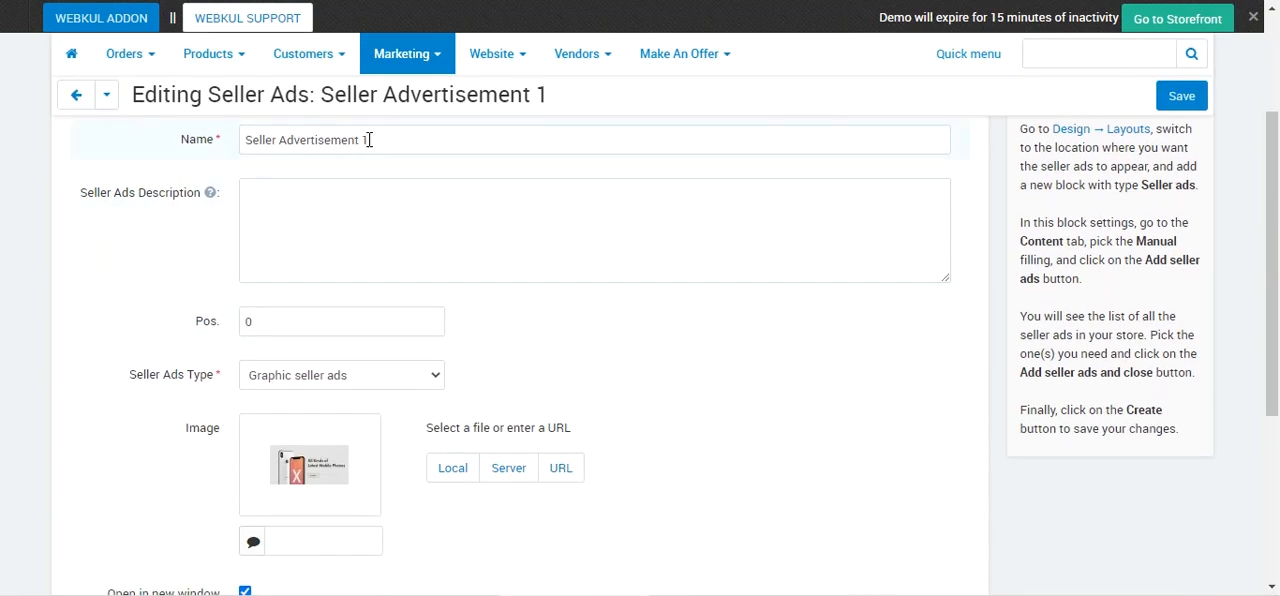
scroll(371, 271, "down", 2)
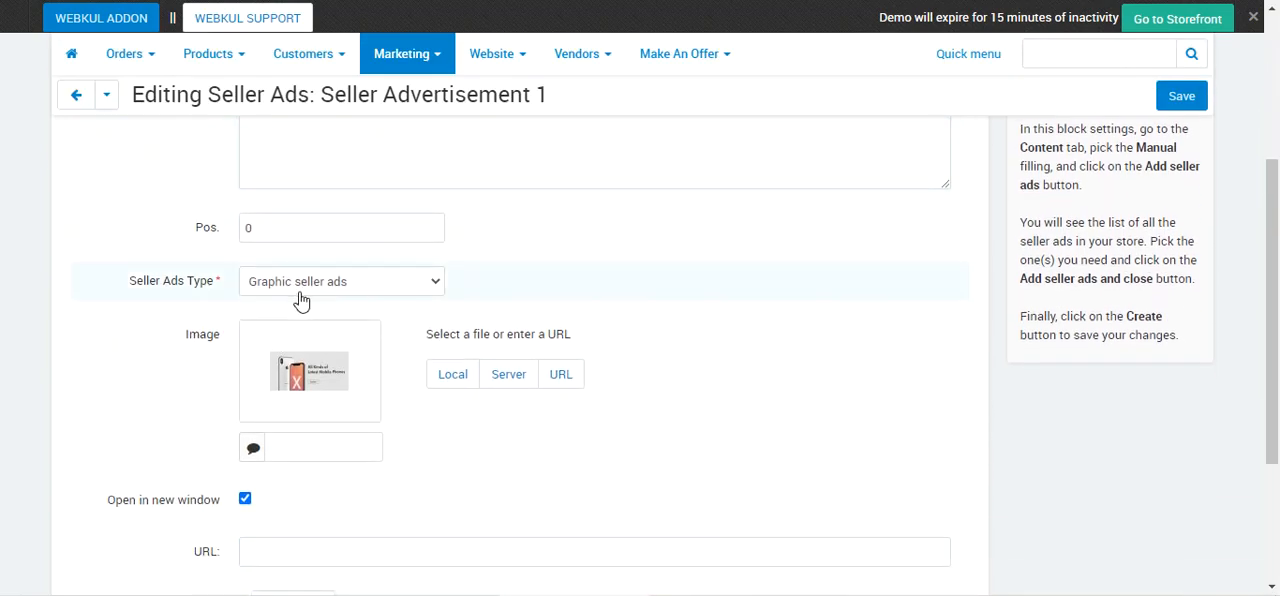
left_click(315, 286)
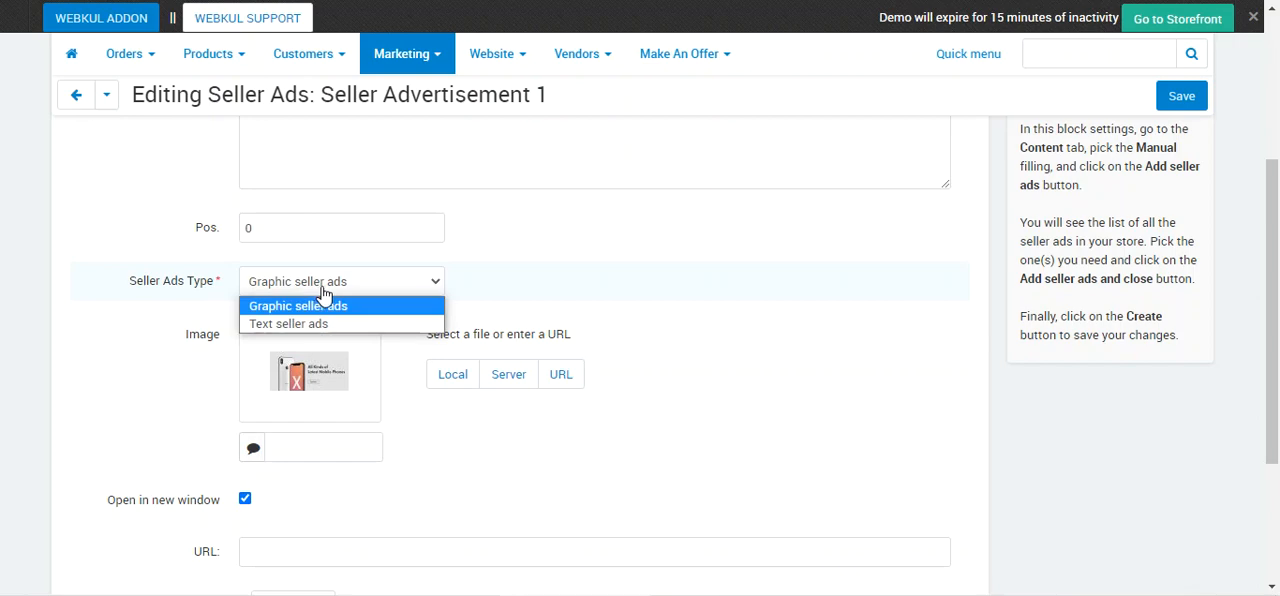
left_click(114, 320)
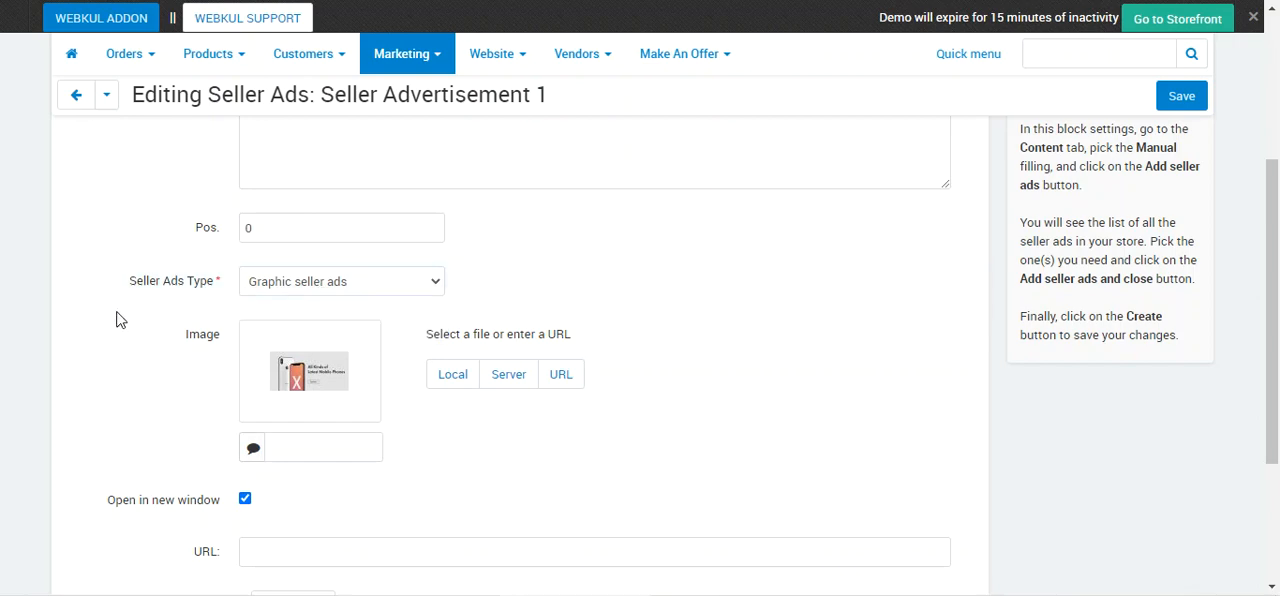
Review Seller Advertisement 1's booking price, term, subscription and status, and return to the All Seller Ads list.
scroll(120, 322, "down", 4)
scroll(300, 270, "down", 1)
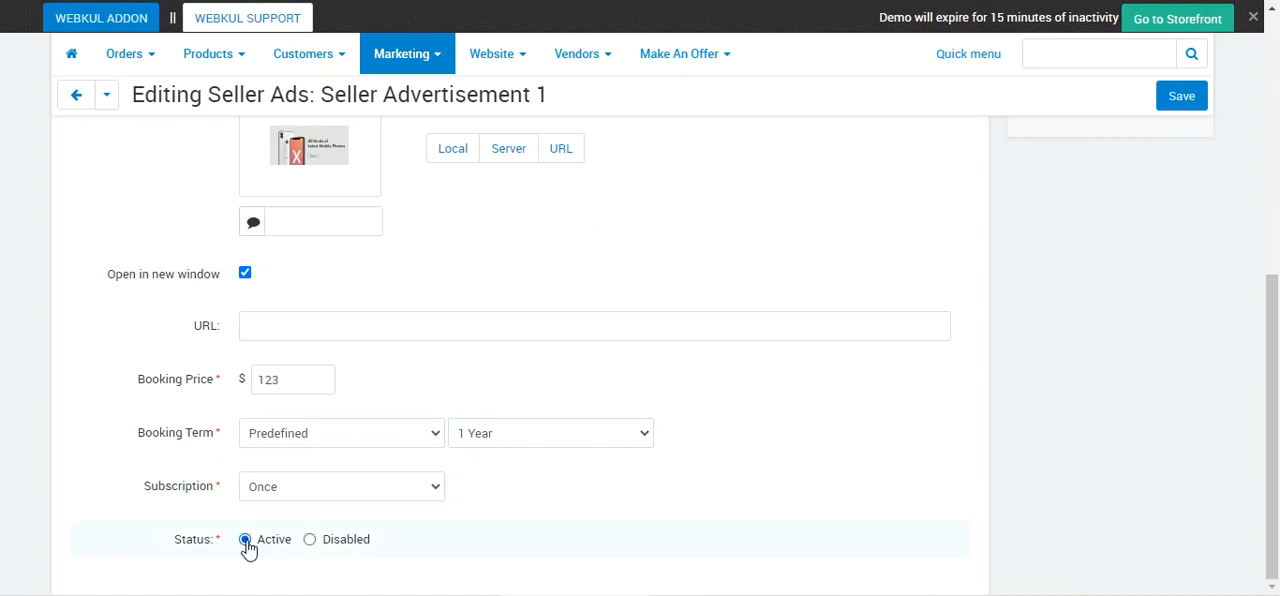
left_click(76, 98)
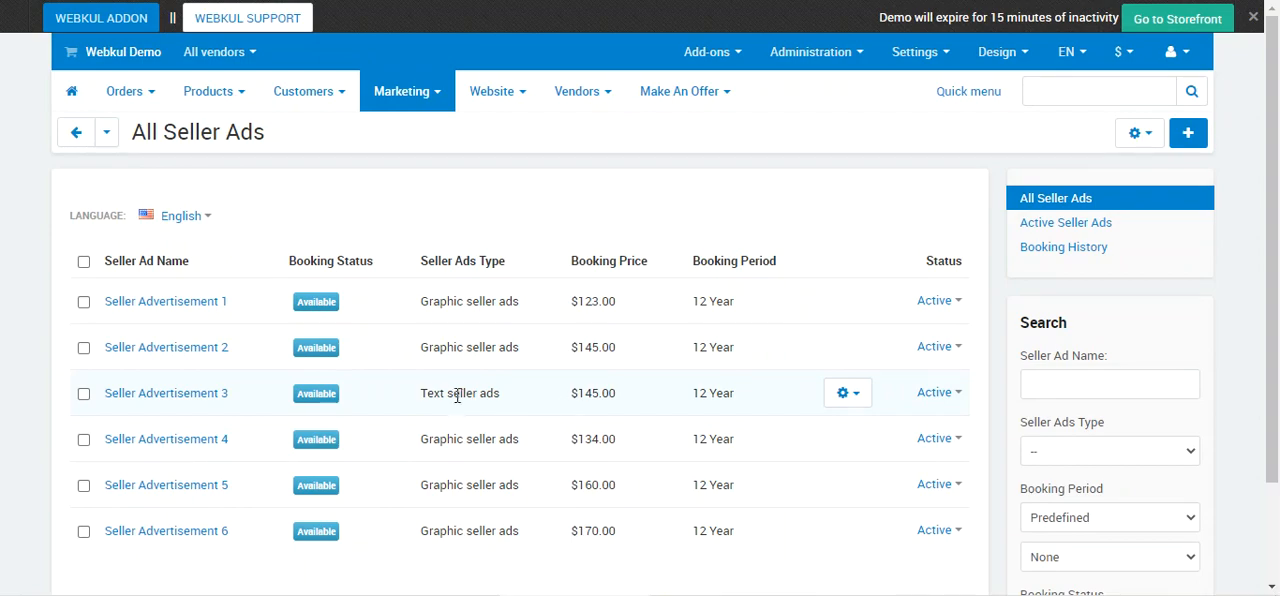
Open Seller Advertisement 3 for editing, review its text ad type and booking fields, and return to the All Seller Ads list.
left_click(855, 402)
left_click(829, 428)
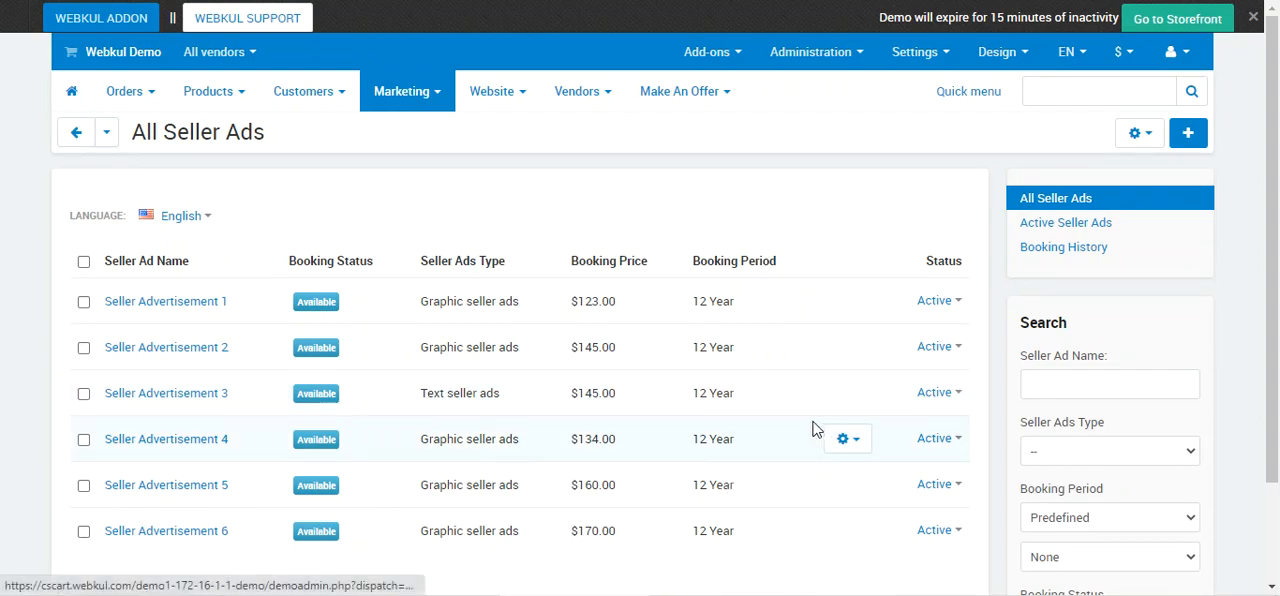
scroll(340, 310, "down", 2)
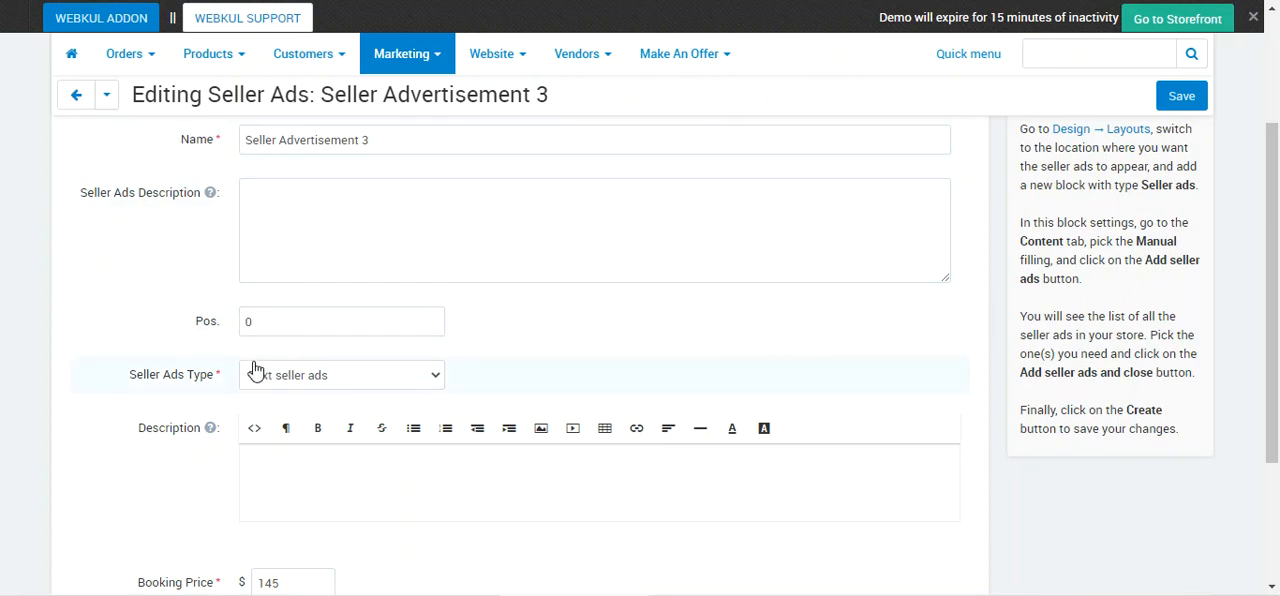
scroll(257, 371, "down", 1)
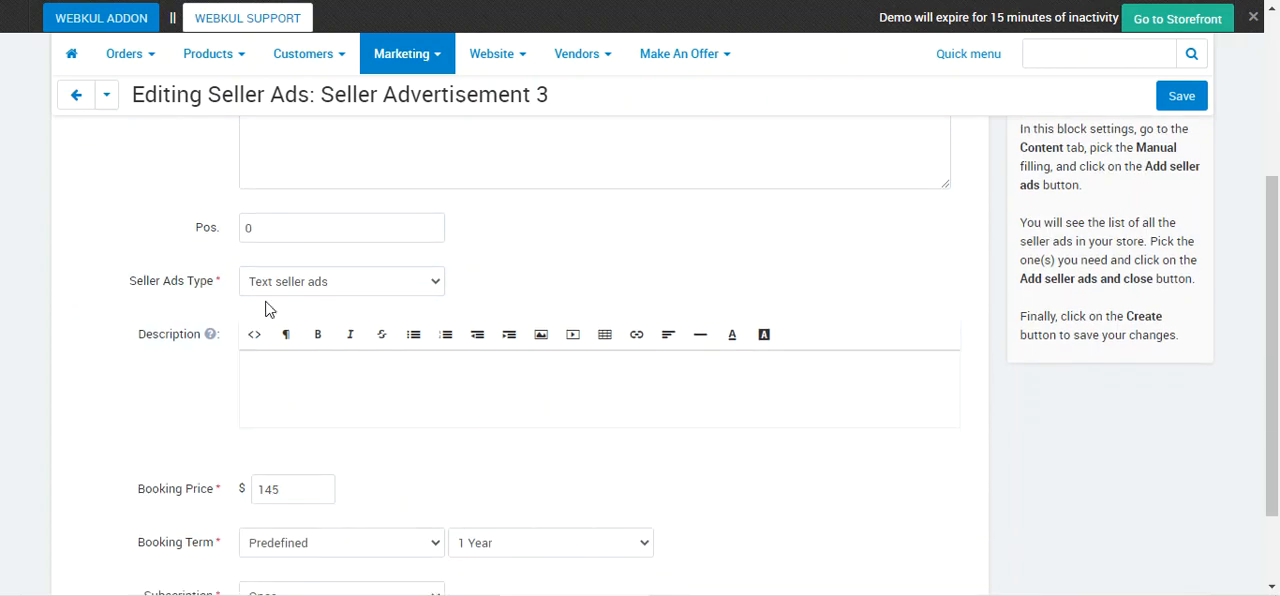
left_click(327, 285)
left_click(329, 323)
scroll(329, 343, "down", 1)
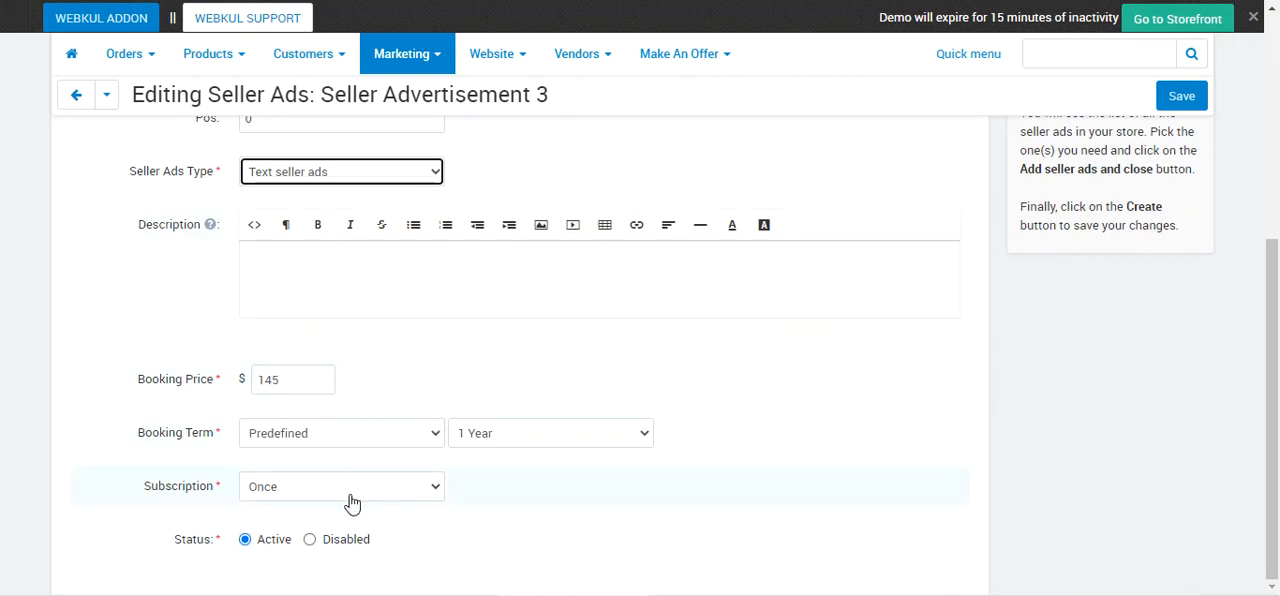
scroll(251, 535, "up", 2)
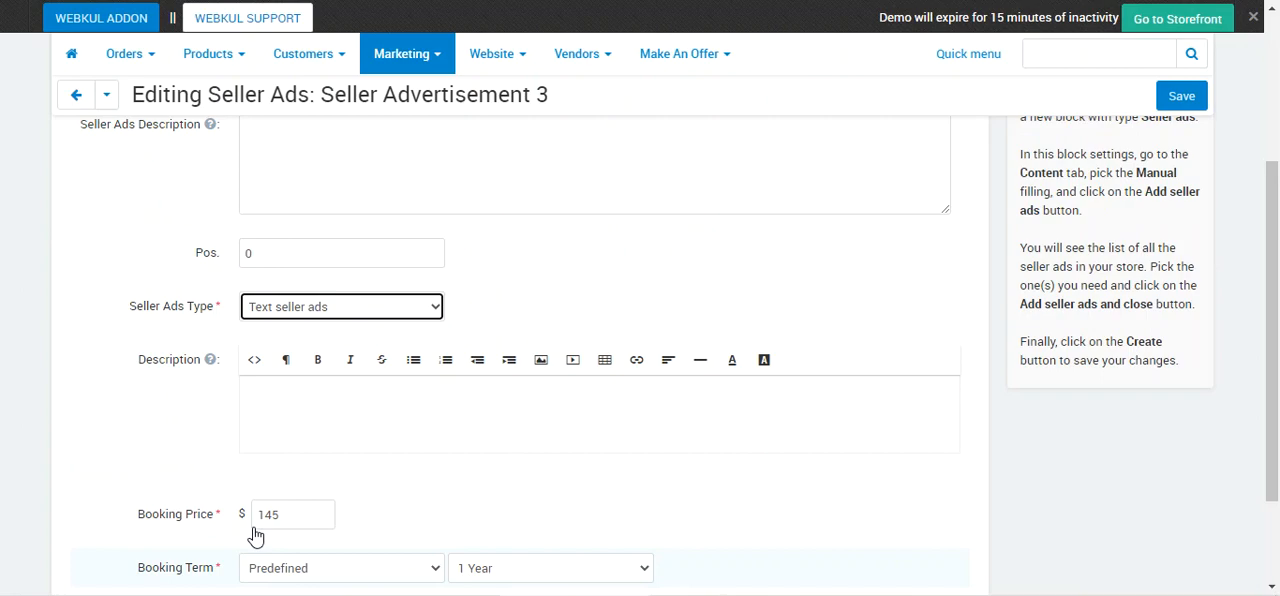
left_click(74, 95)
mouse_move(174, 212)
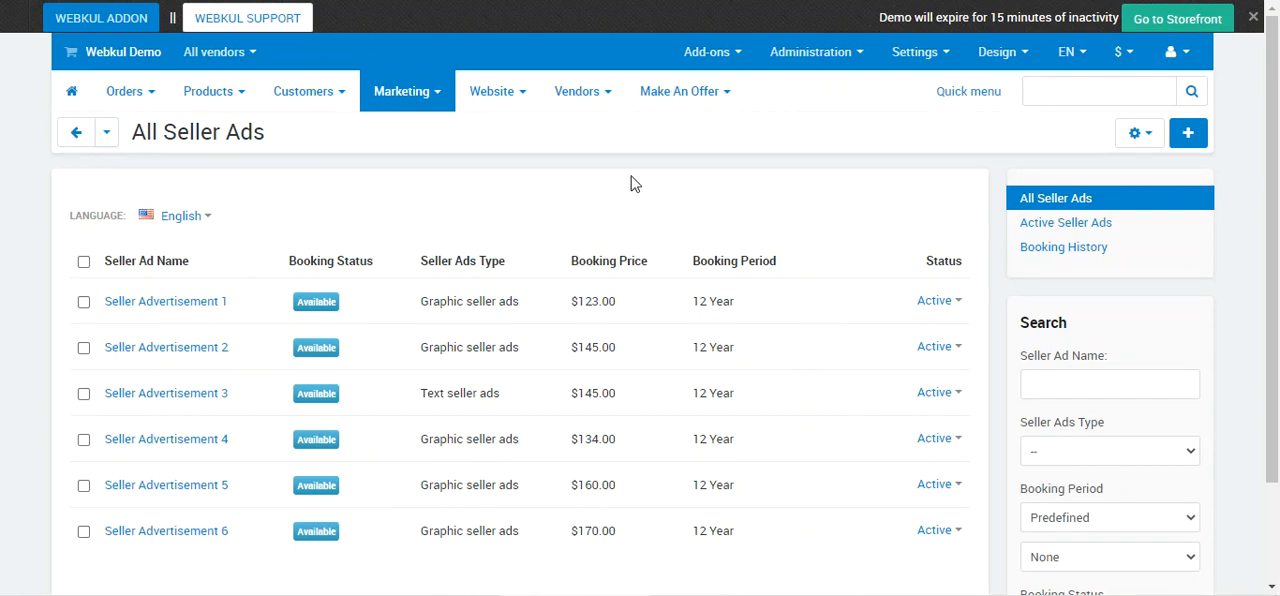
Sign in to the vendor panel with the prefilled credentials and open the Seller Ads Booking list, dismissing the notice.
mouse_move(423, 95)
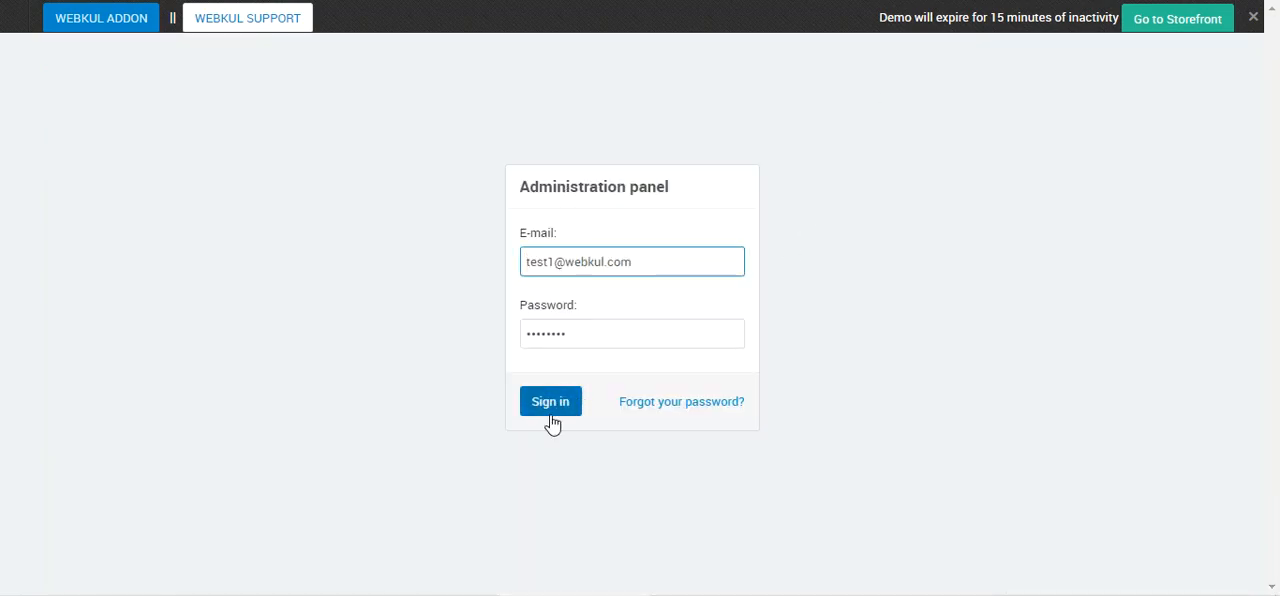
left_click(548, 411)
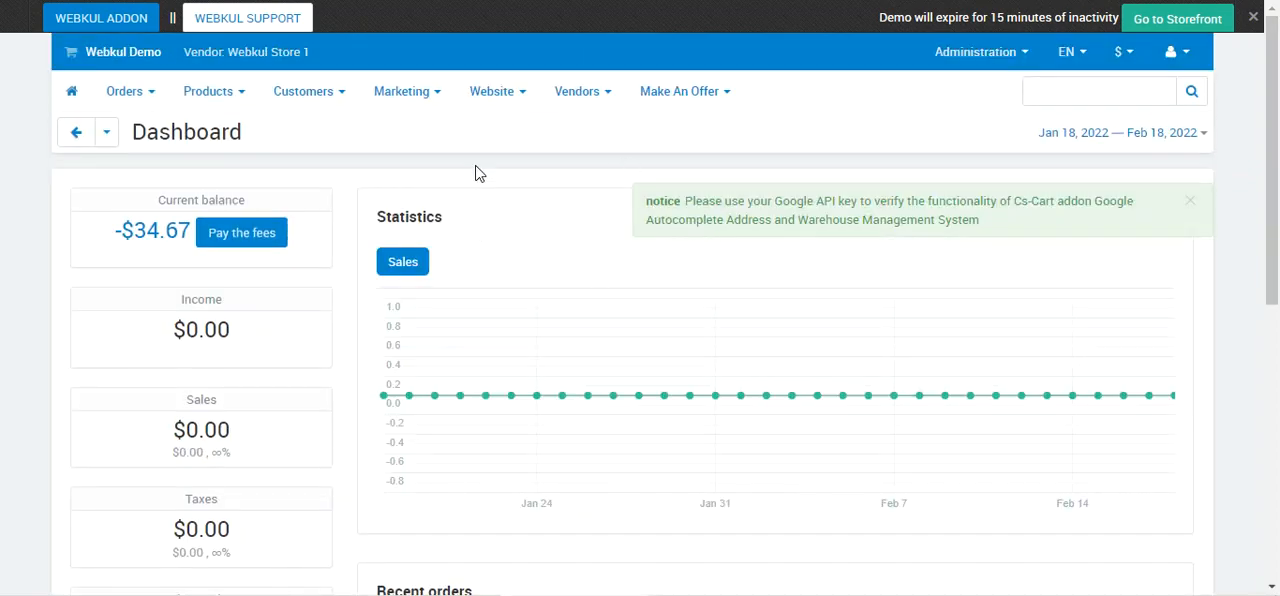
mouse_move(423, 94)
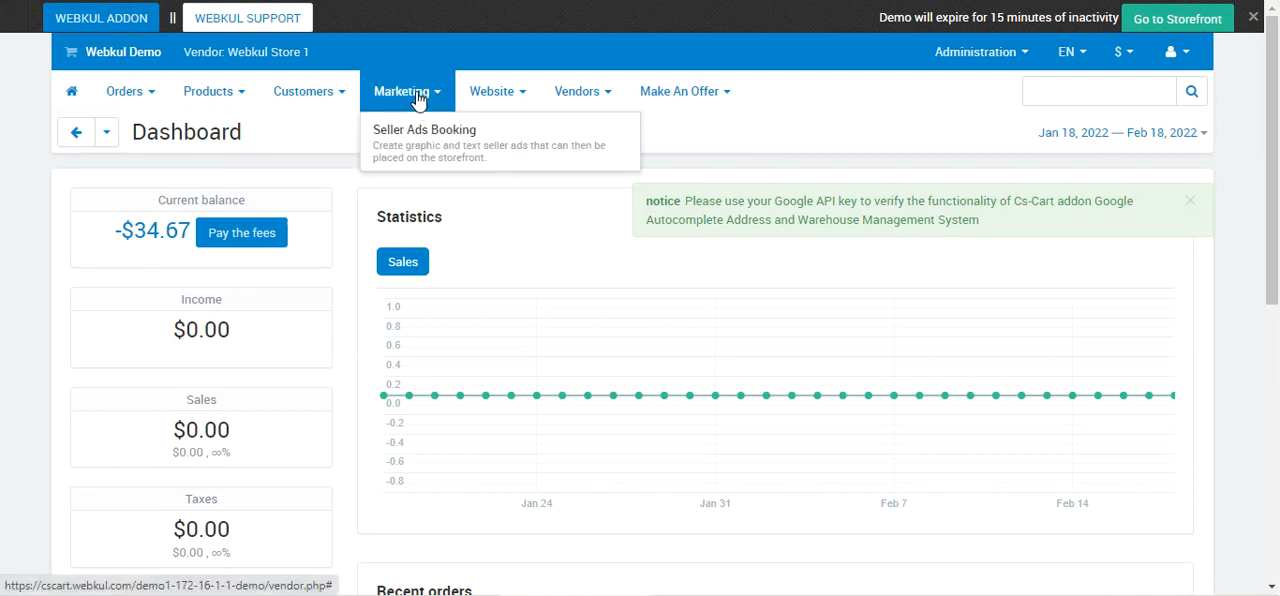
left_click(434, 150)
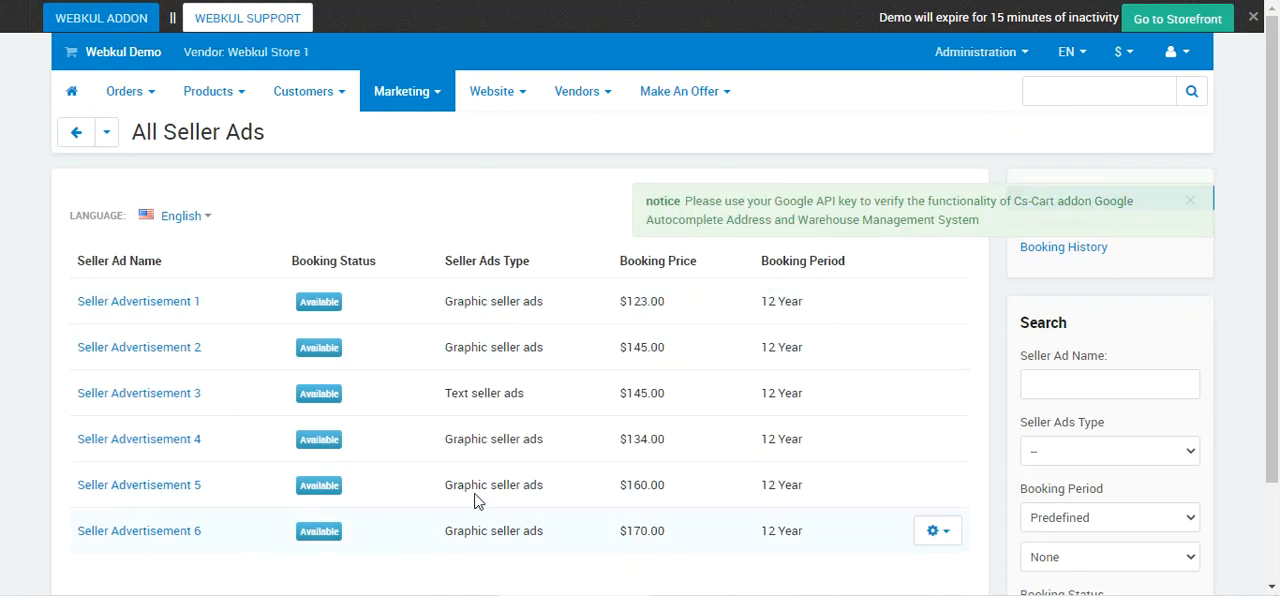
left_click(1190, 201)
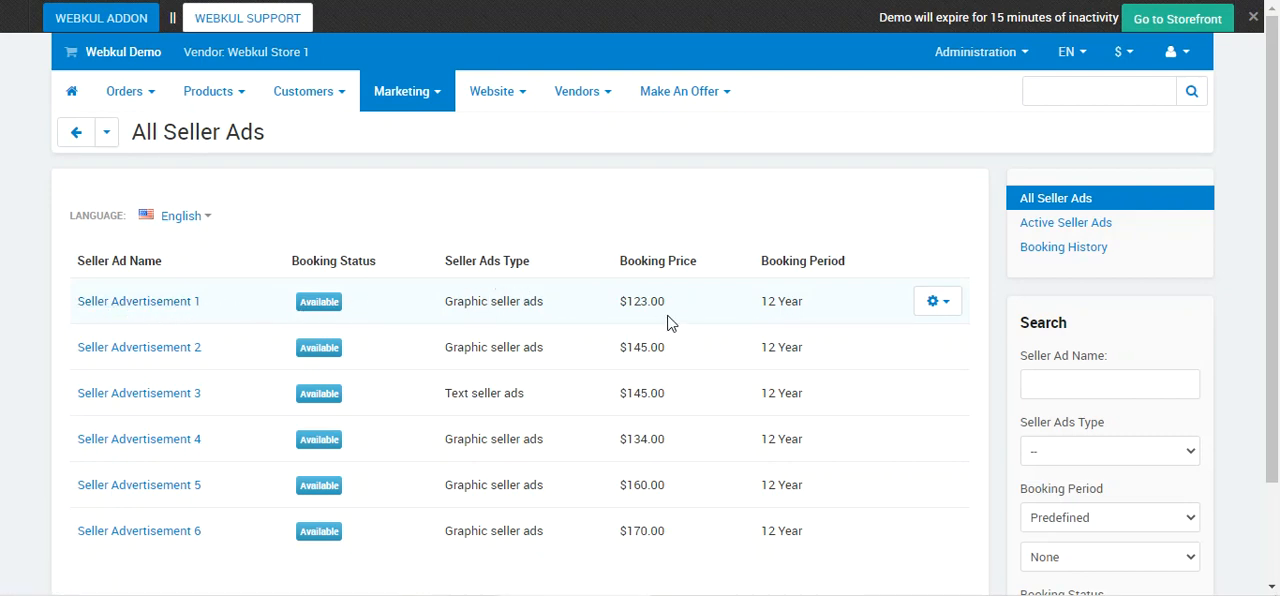
View Seller Advertisement 1's booking details as the vendor and buy the ad, confirming the purchase.
left_click_drag(652, 305, 673, 310)
left_click(944, 305)
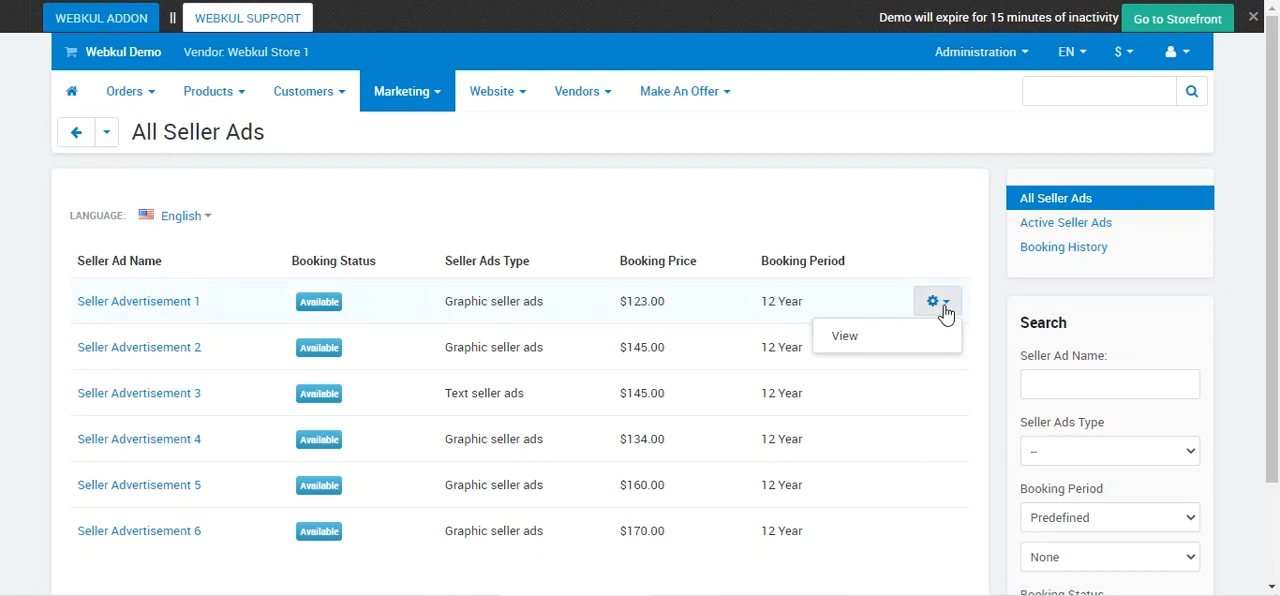
left_click(893, 343)
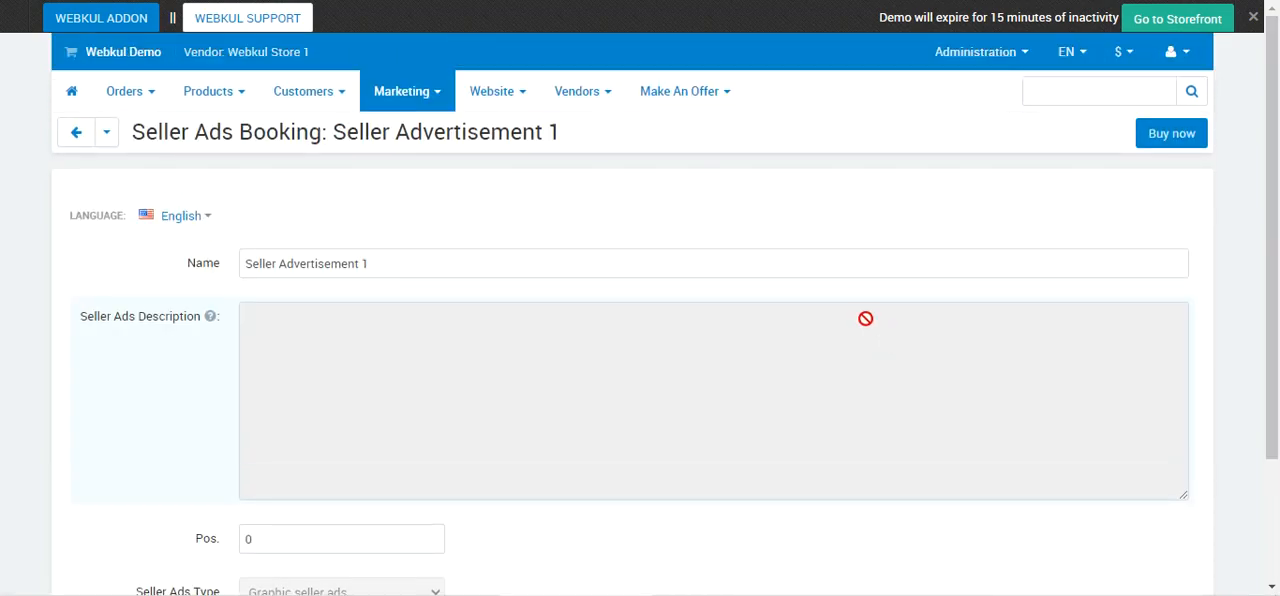
left_click_drag(1272, 160, 1270, 292)
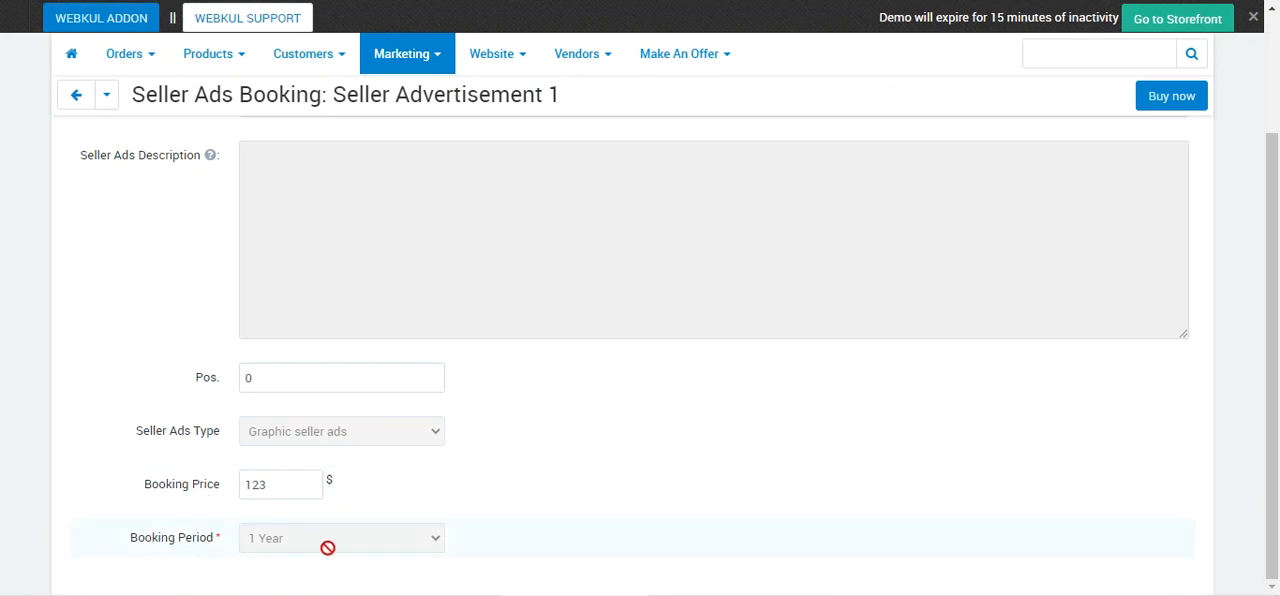
scroll(340, 548, "up", 3)
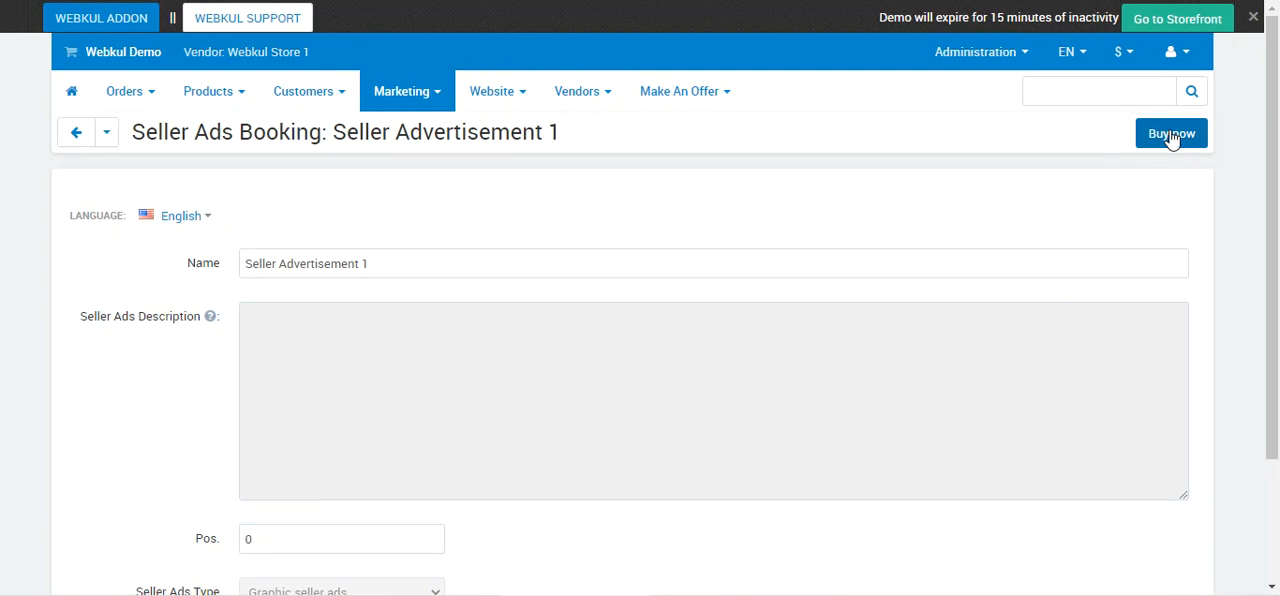
left_click(1172, 138)
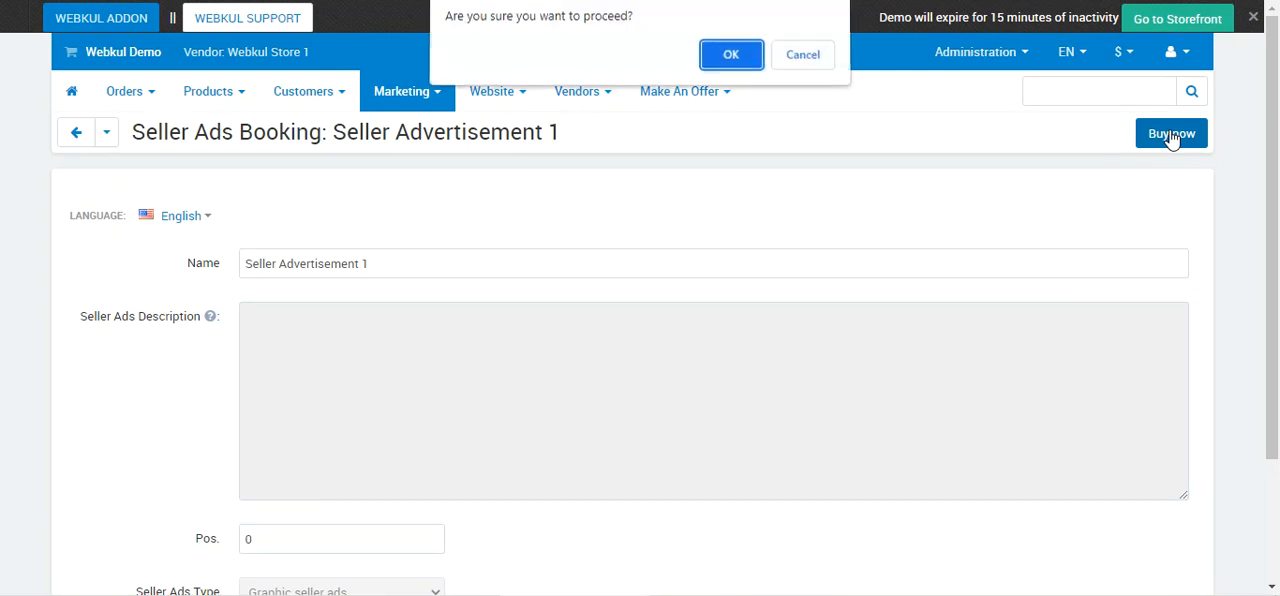
left_click(730, 60)
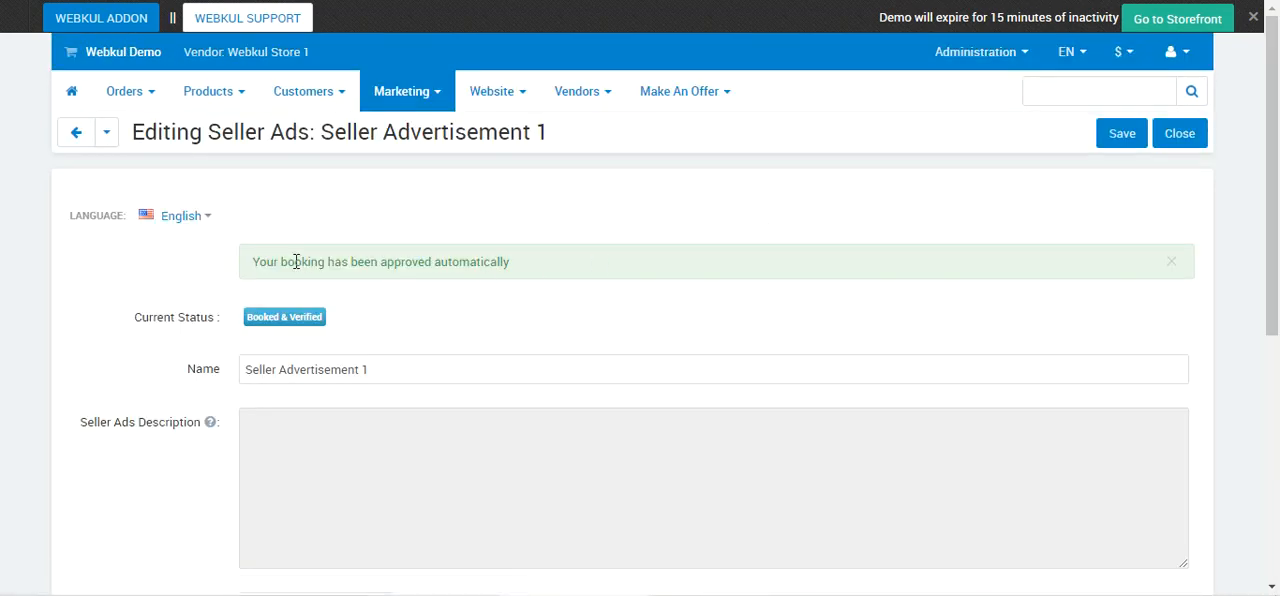
Review the booking notice, current status and form fields of the purchased Seller Advertisement 1, and close its editing page.
left_click_drag(258, 262, 520, 280)
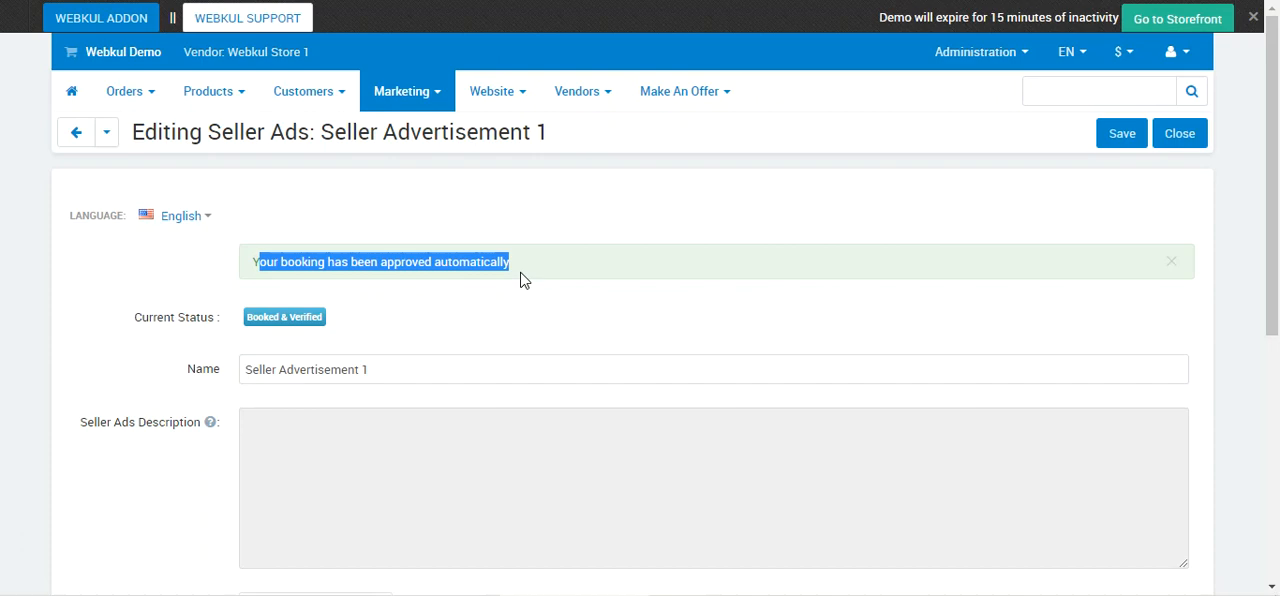
scroll(533, 294, "down", 1)
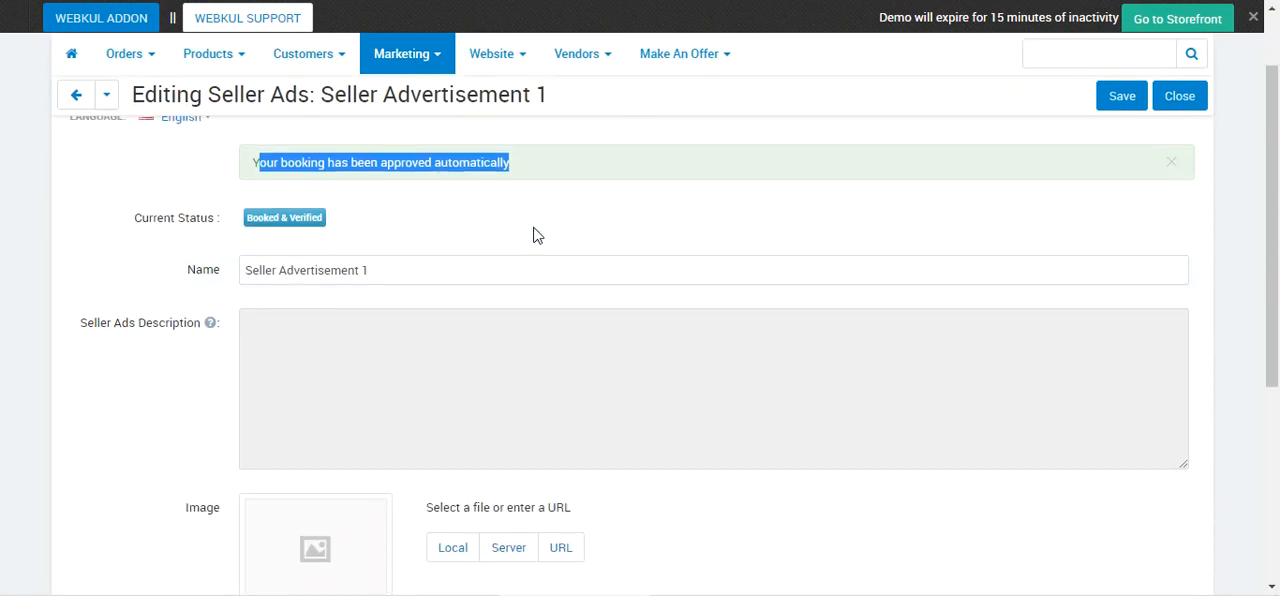
left_click(547, 175)
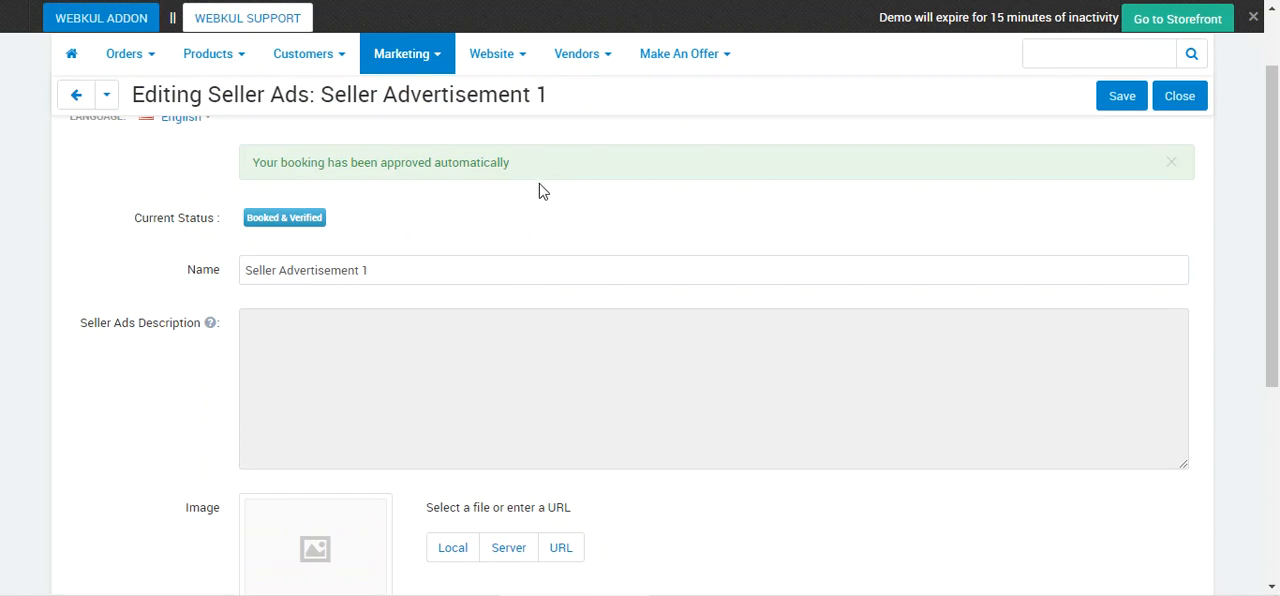
scroll(539, 184, "up", 1)
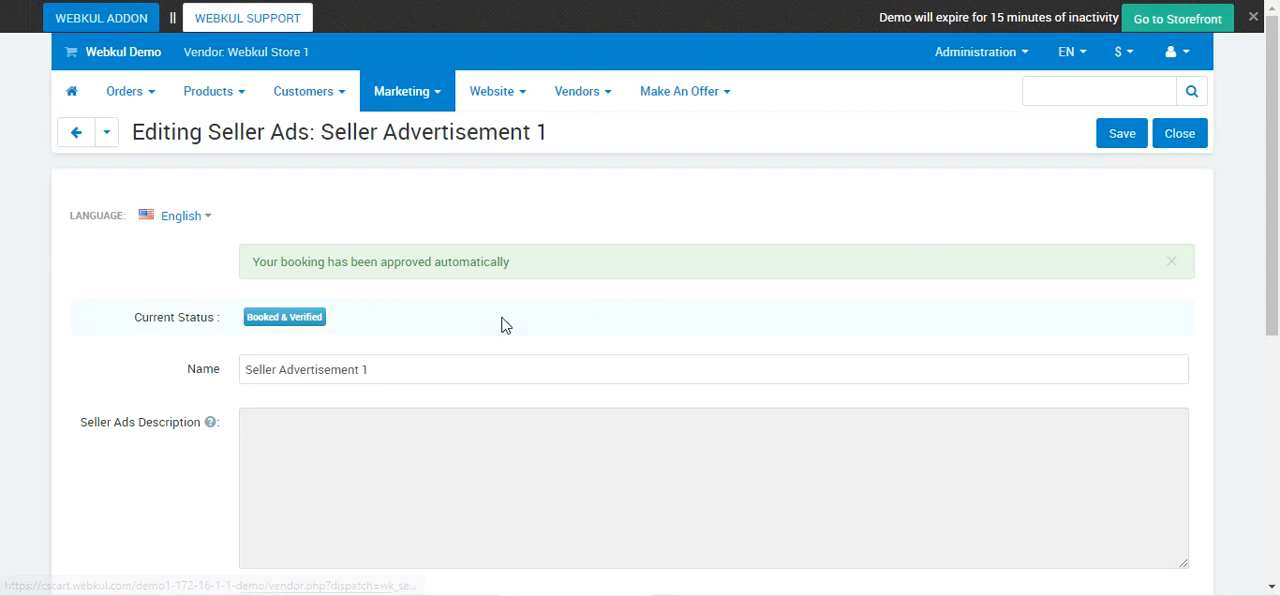
scroll(501, 316, "down", 1)
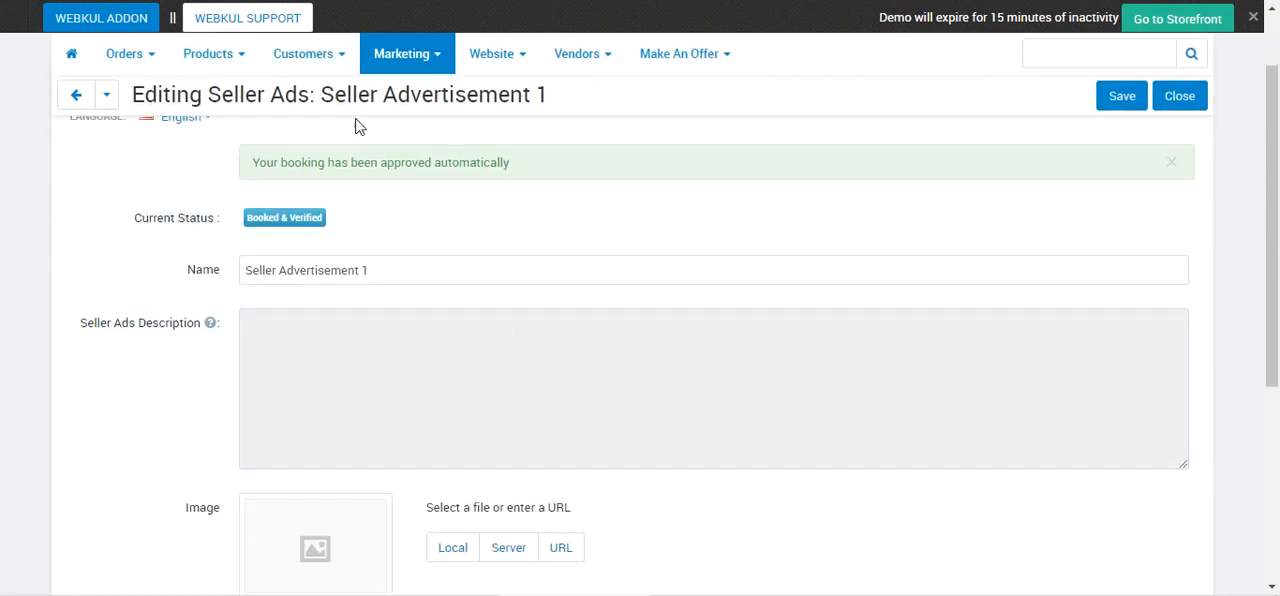
left_click_drag(327, 98, 362, 95)
left_click(1179, 95)
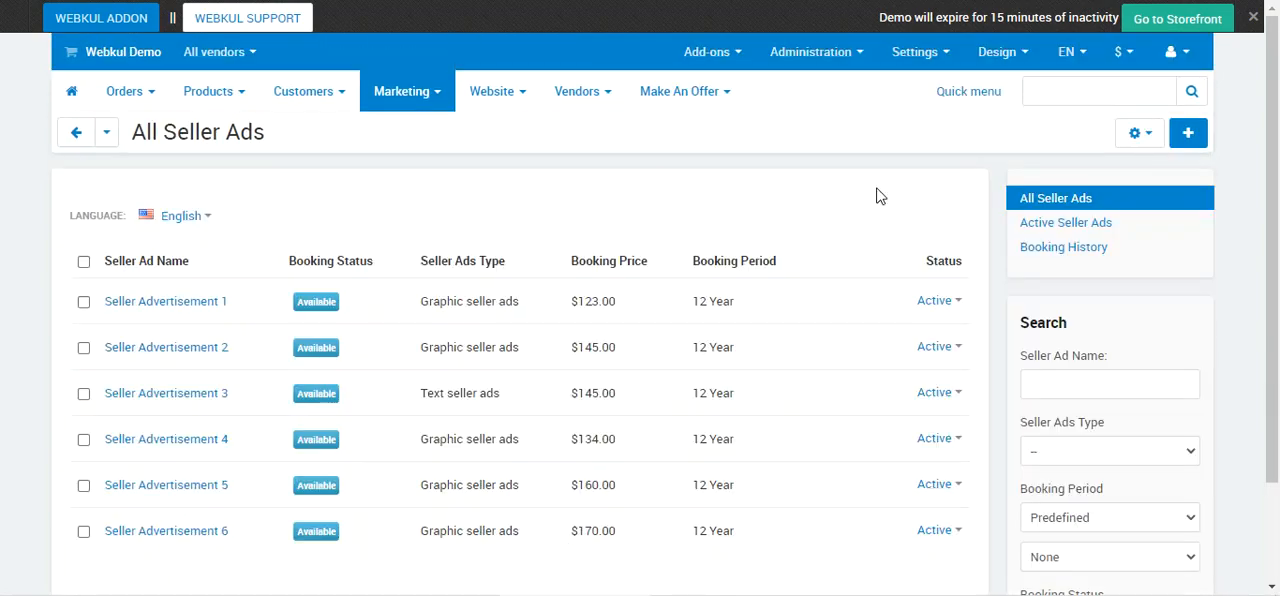
In the administrator panel, view the Active Seller Ads list and examine the new Seller Advertisement 1 booking in Booking History.
left_click(1063, 224)
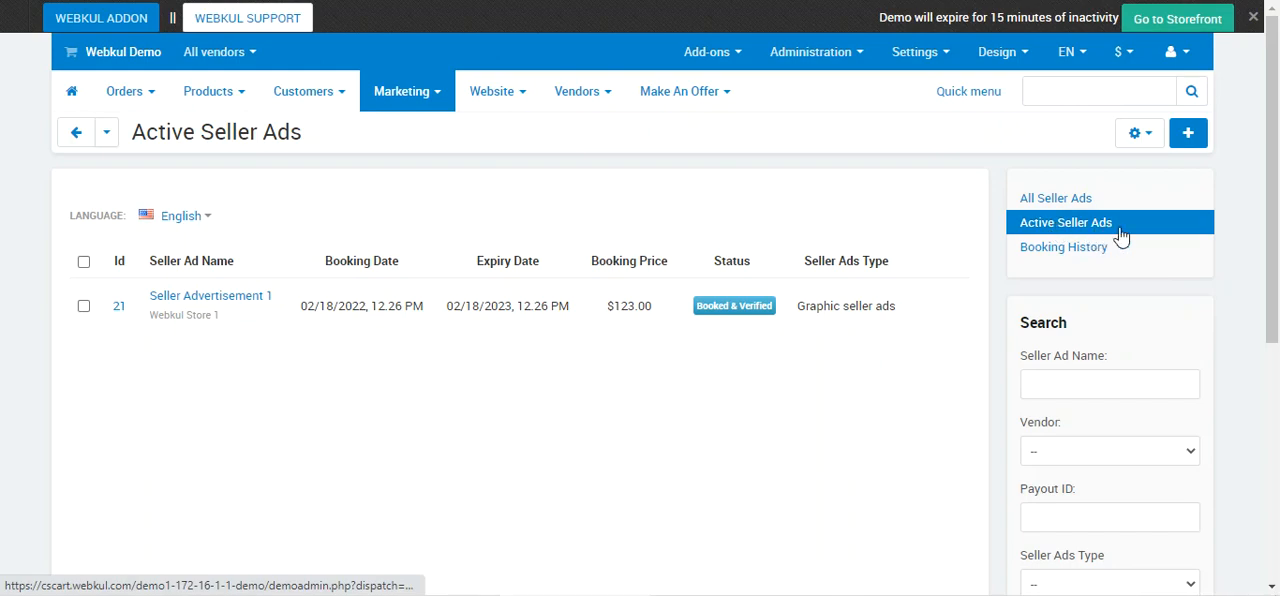
left_click(1064, 250)
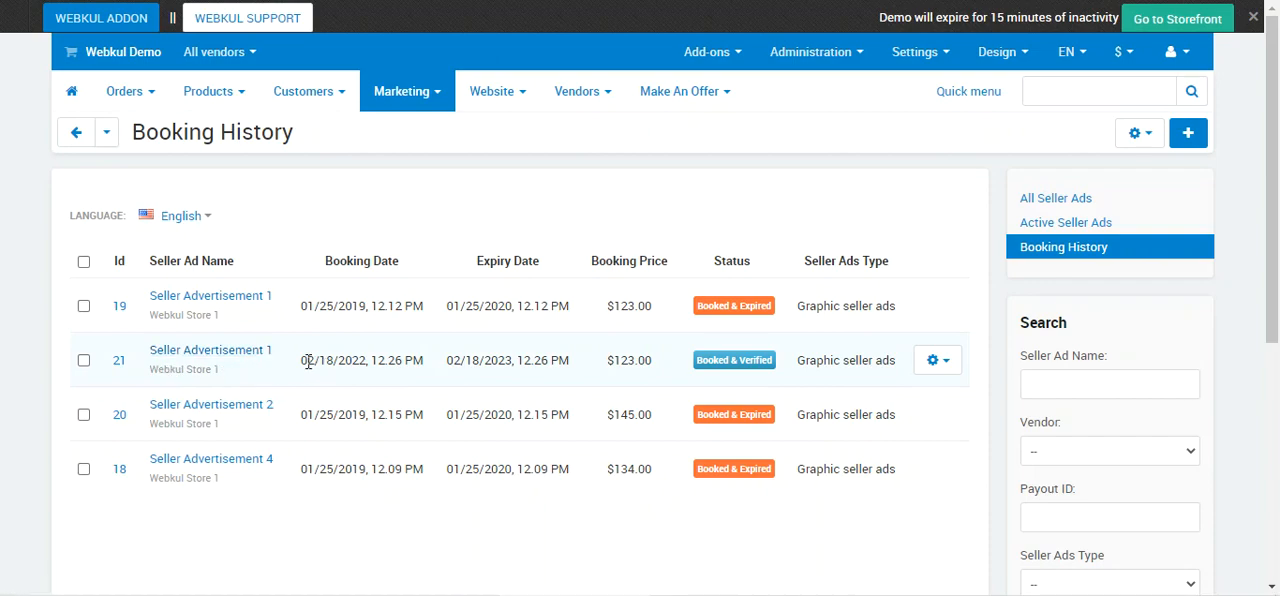
left_click_drag(308, 362, 646, 365)
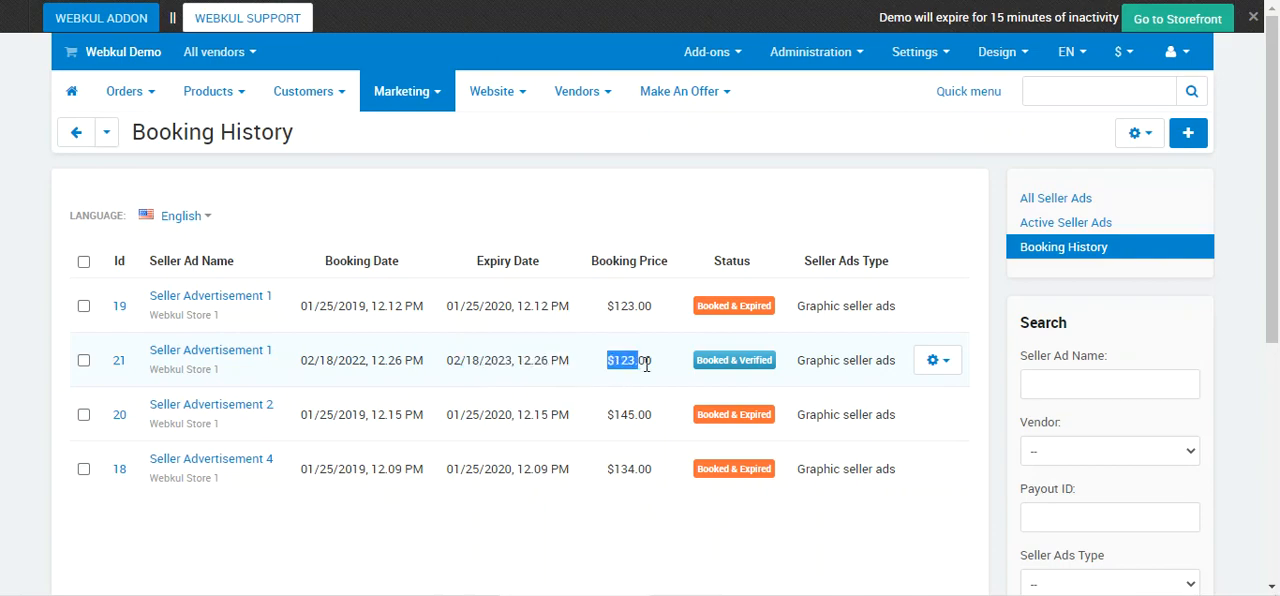
Open the 02/18/2022 booking of Seller Advertisement 1 for editing, examine the booking status change options and status reason, and return to Booking History.
left_click(913, 375)
left_click(951, 378)
left_click(901, 400)
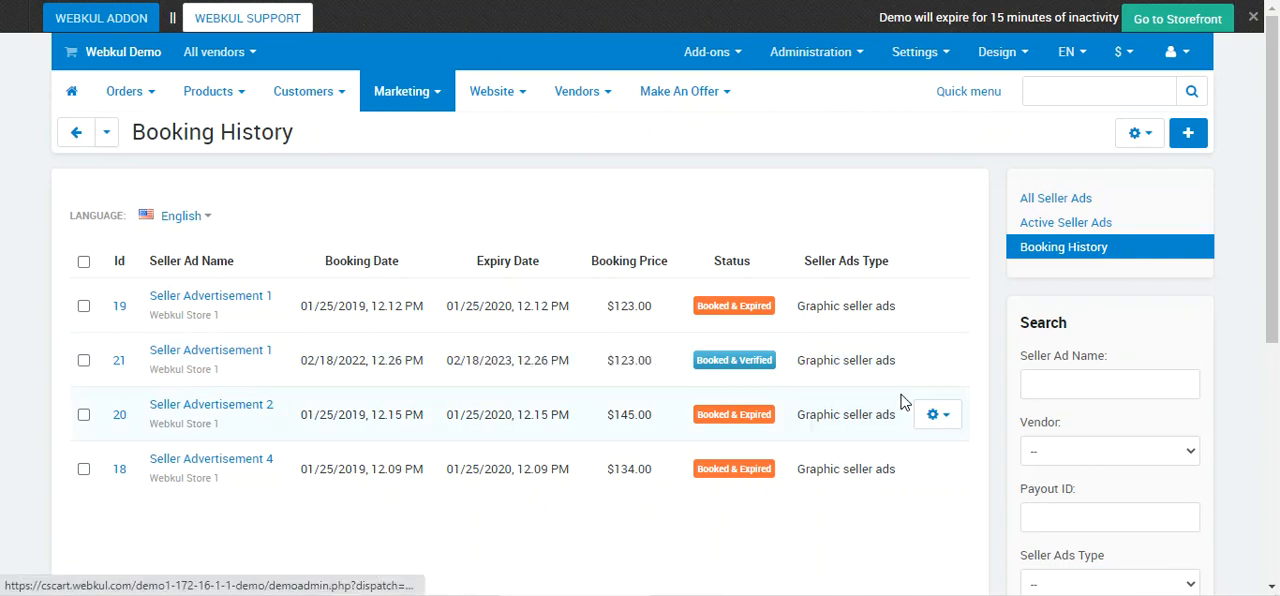
scroll(612, 408, "down", 3)
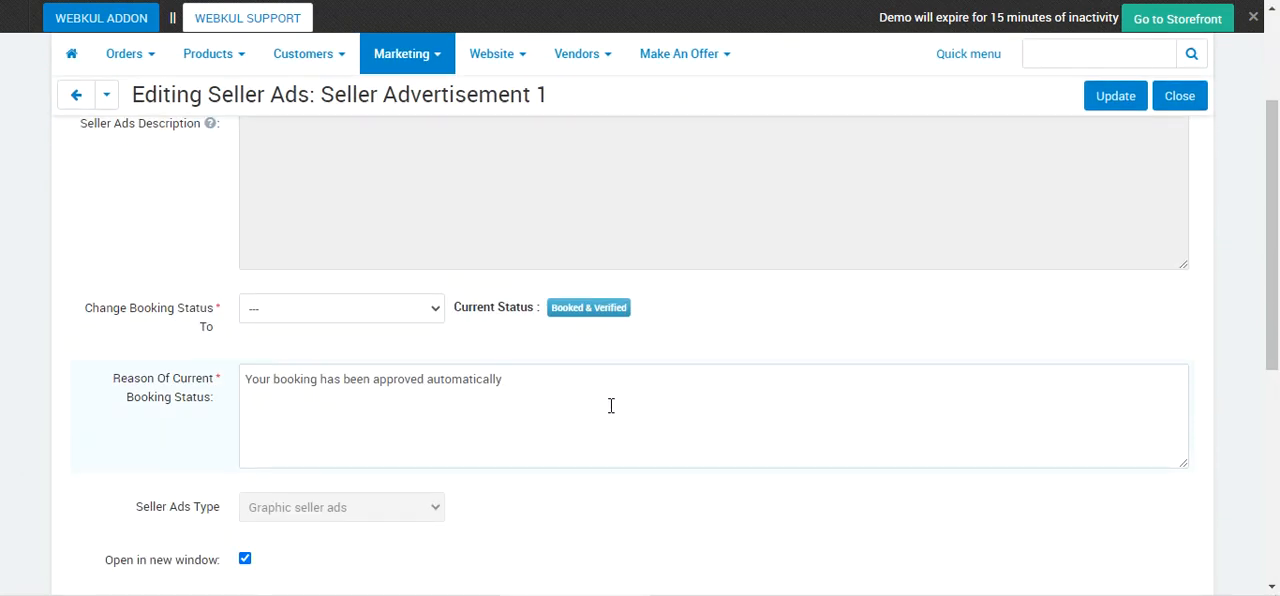
scroll(354, 369, "up", 1)
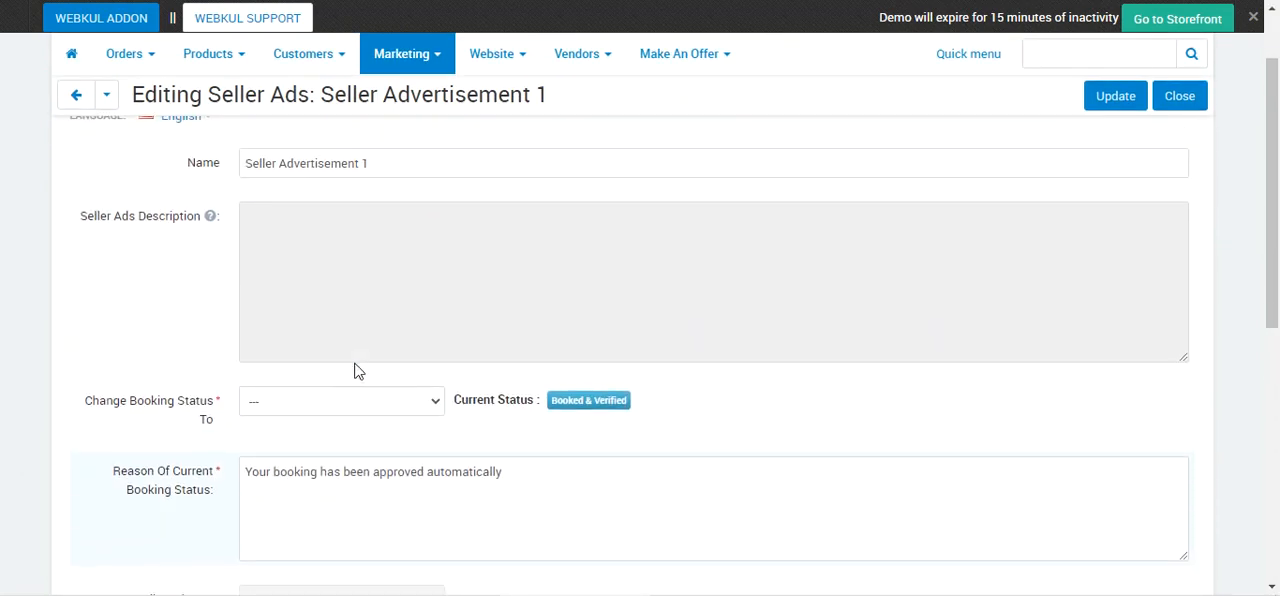
scroll(354, 369, "down", 1)
left_click(389, 315)
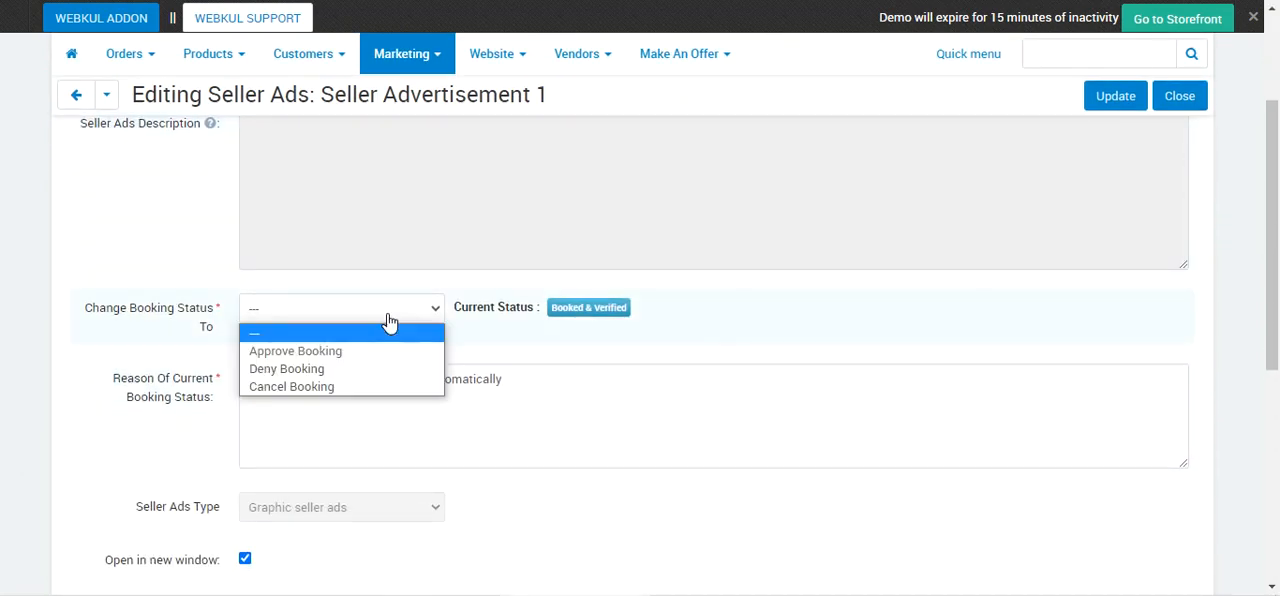
left_click(97, 285)
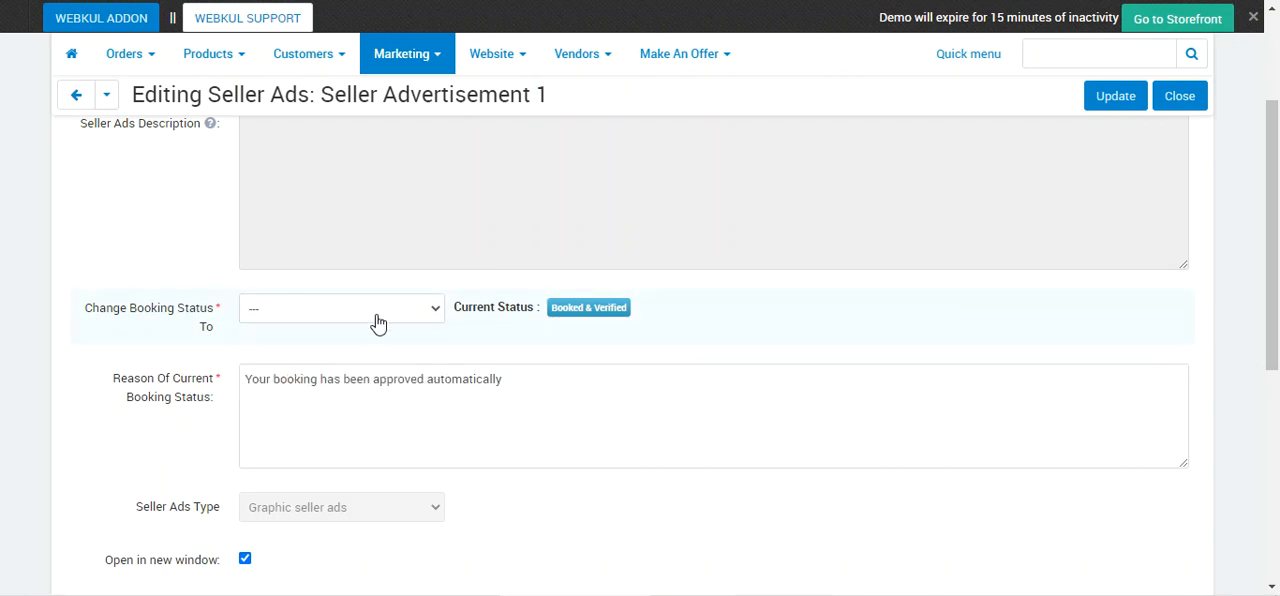
left_click(421, 318)
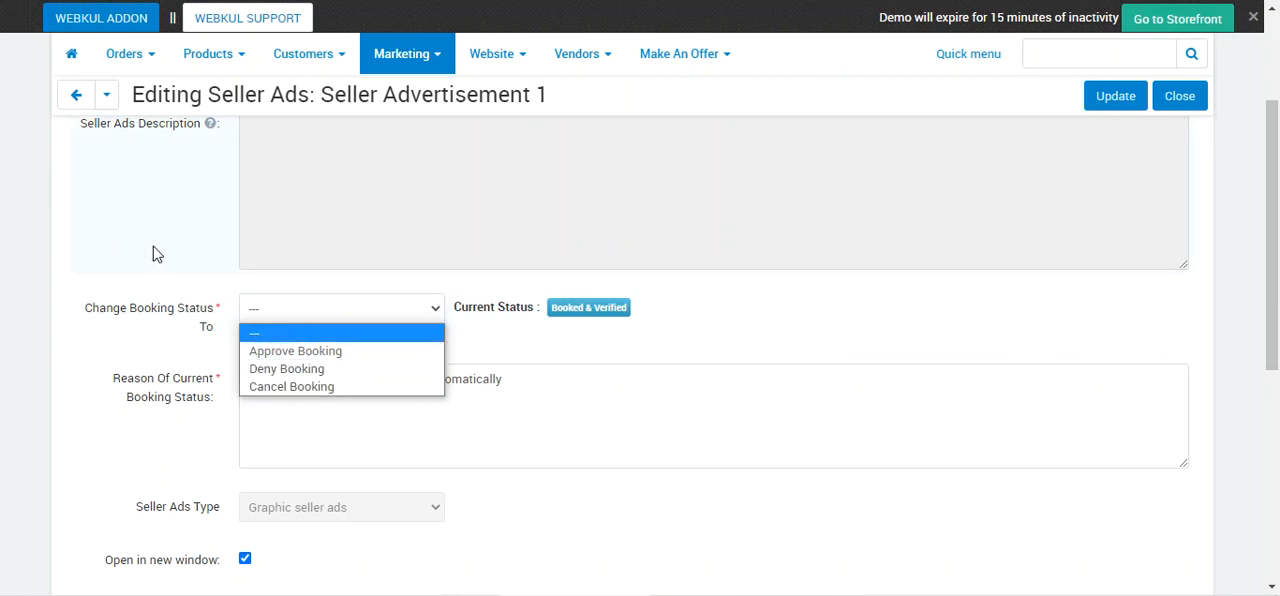
scroll(153, 254, "up", 2)
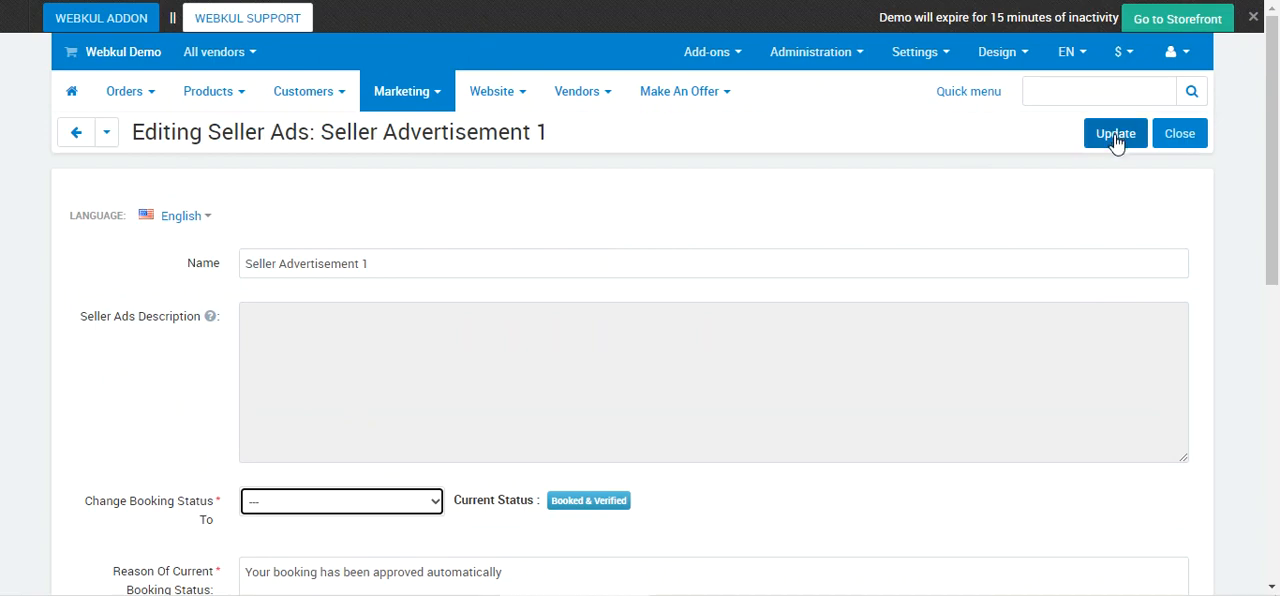
left_click(76, 138)
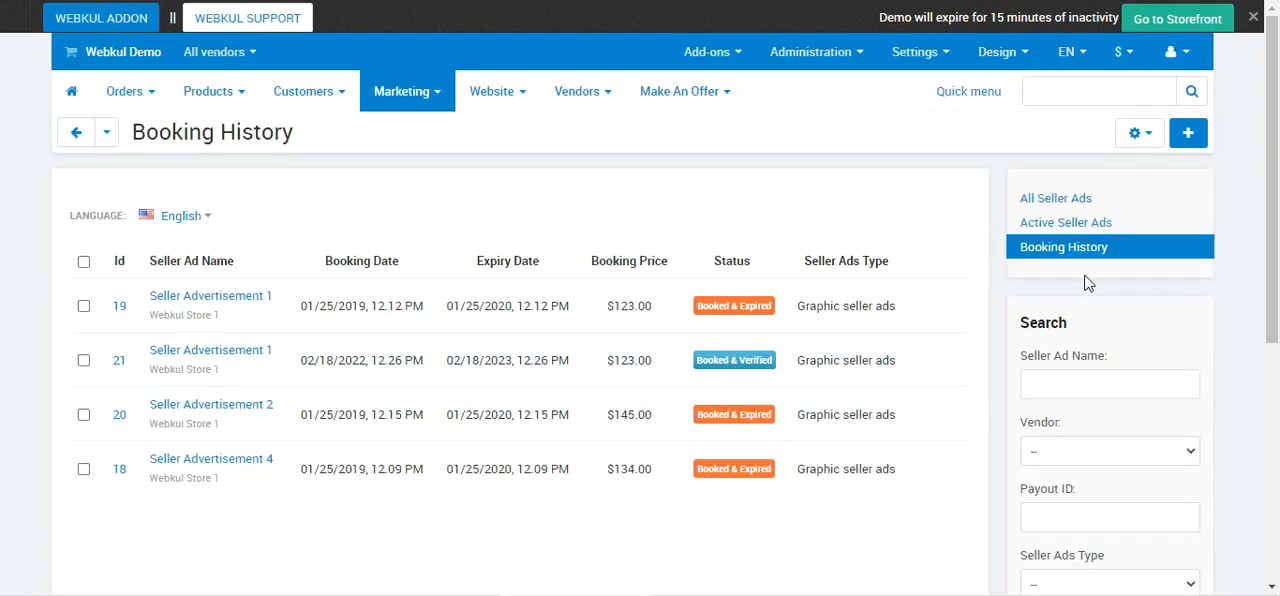
Reopen the 02/18/2022 Seller Advertisement 1 booking, review the approve, deny and cancel choices without changing the status, and go back to Booking History.
left_click(939, 364)
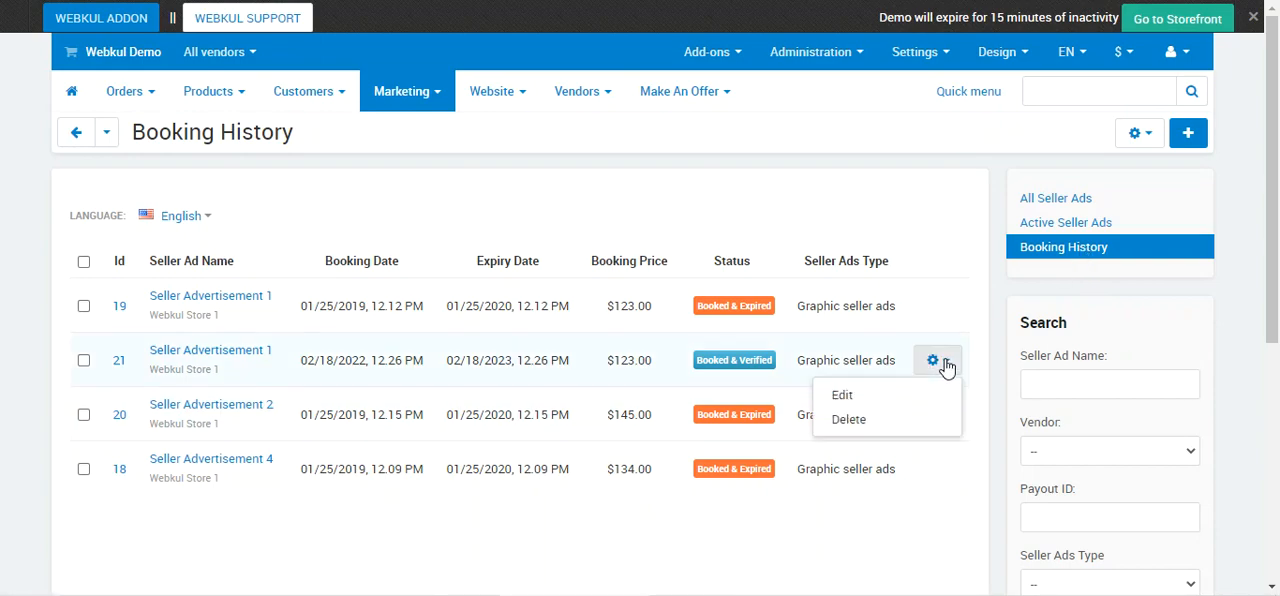
left_click(871, 395)
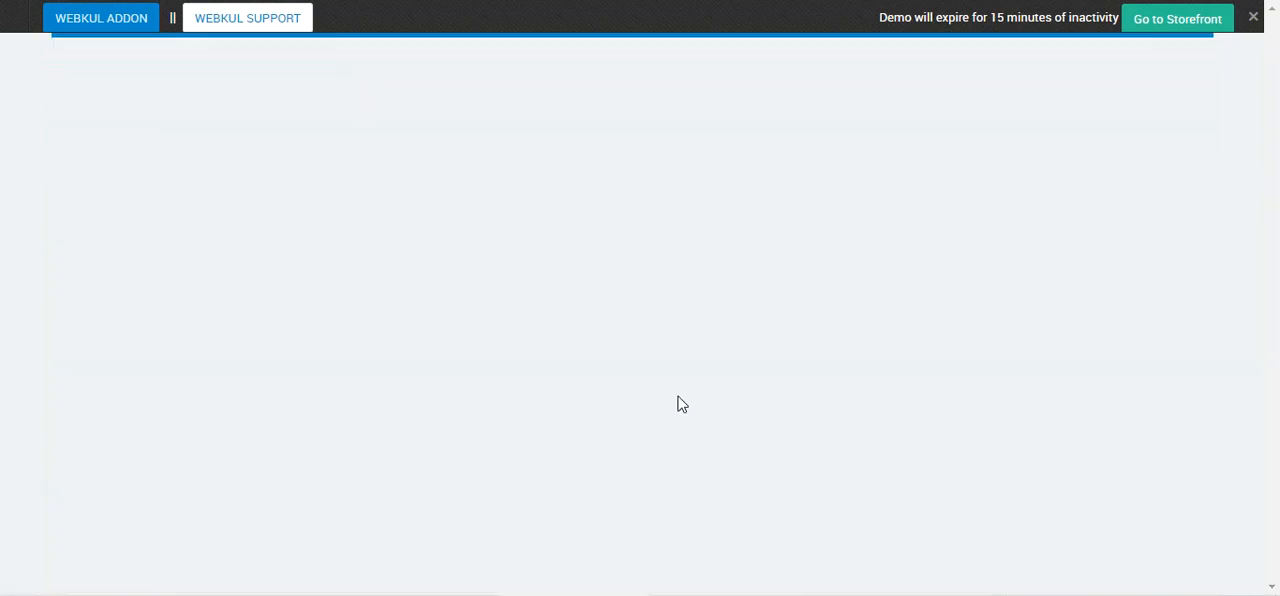
scroll(371, 396, "down", 3)
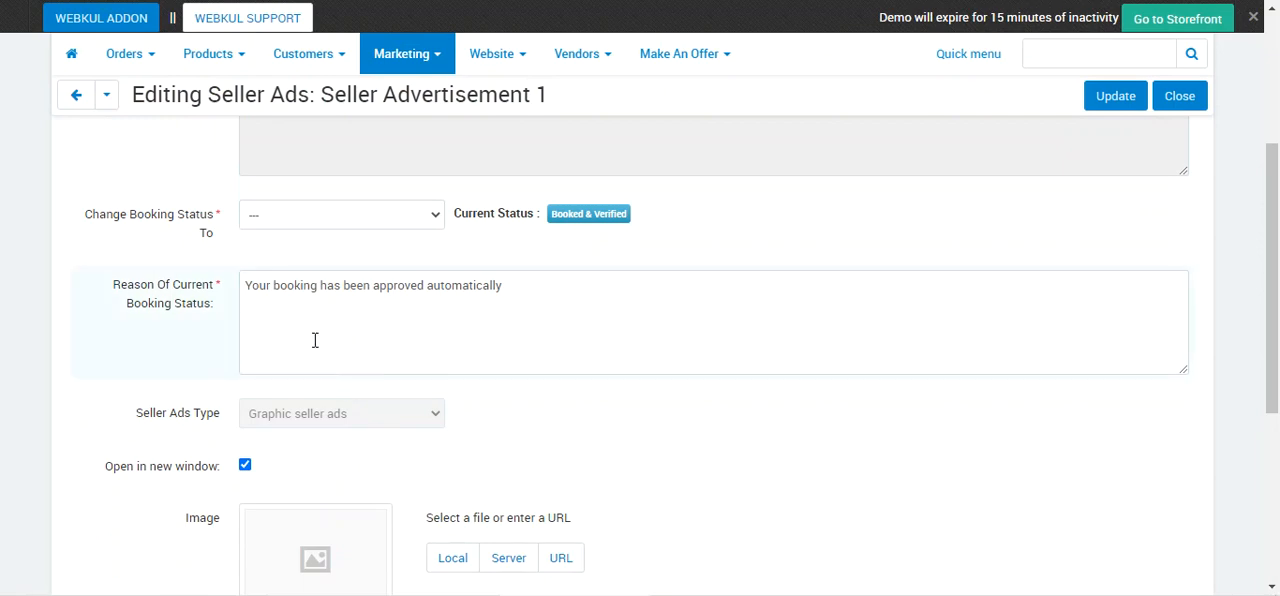
left_click(288, 219)
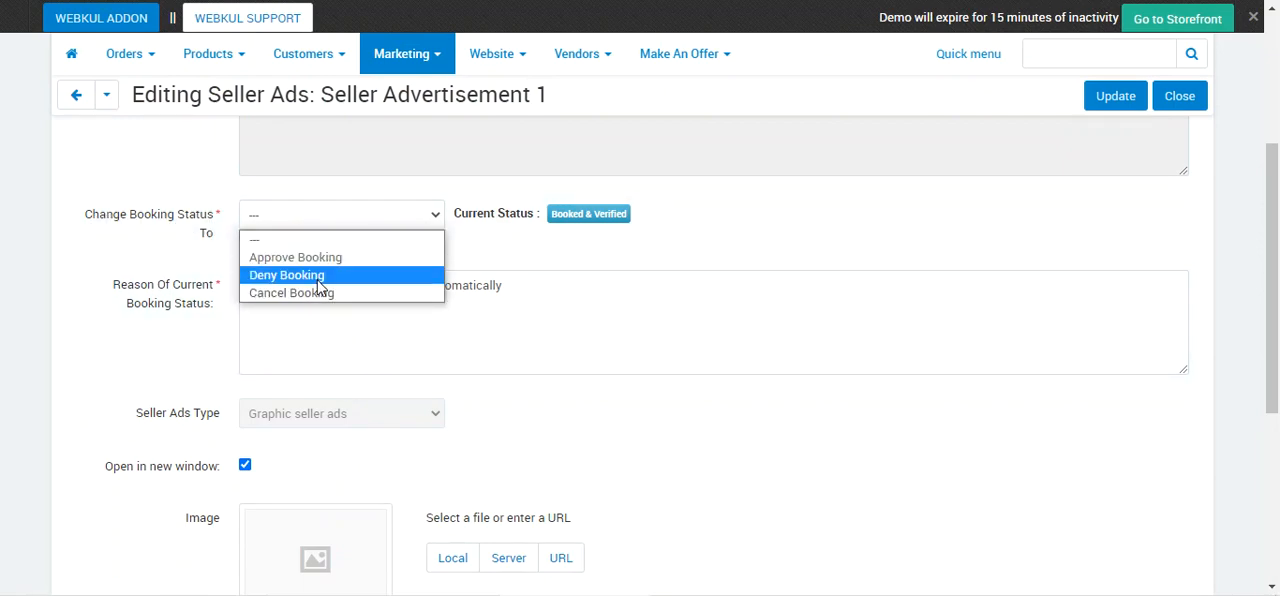
scroll(90, 280, "up", 3)
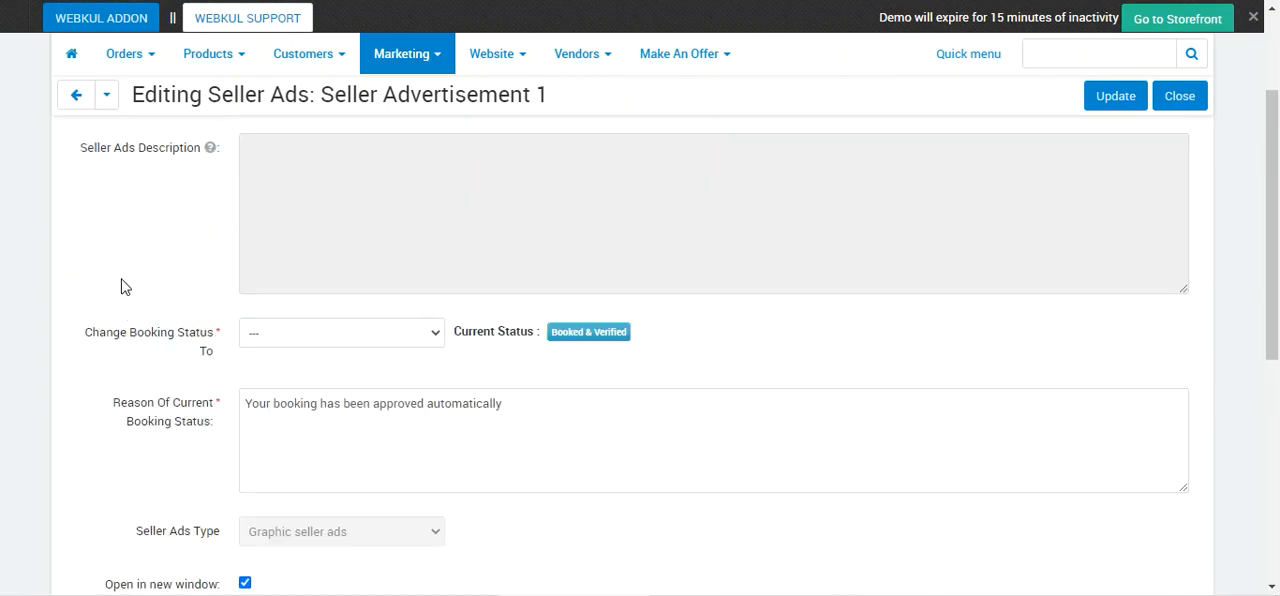
left_click(79, 134)
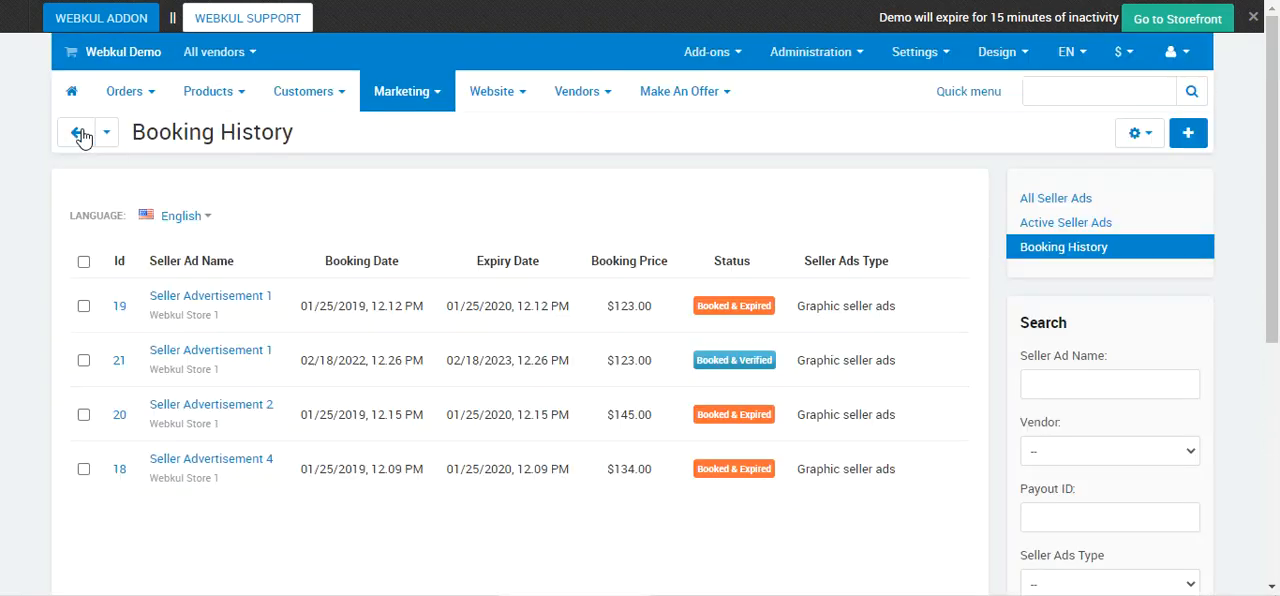
Switch to the vendor panel and review the booking notice, current status and form fields on Seller Advertisement 1's editing page.
left_click(1038, 198)
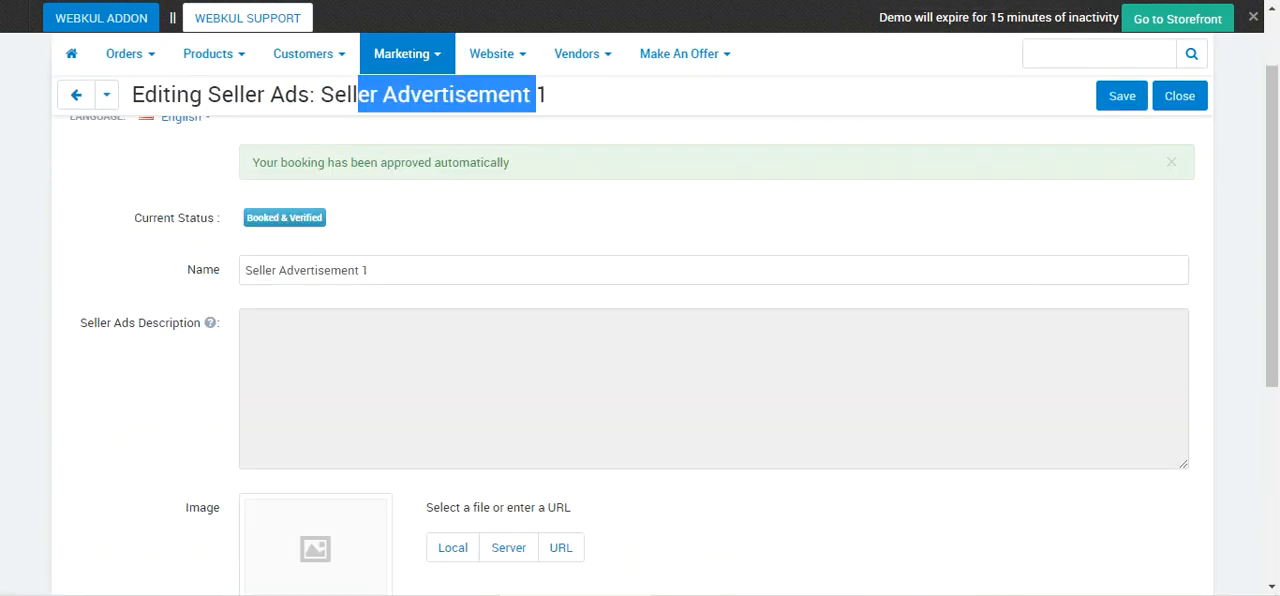
scroll(347, 308, "up", 2)
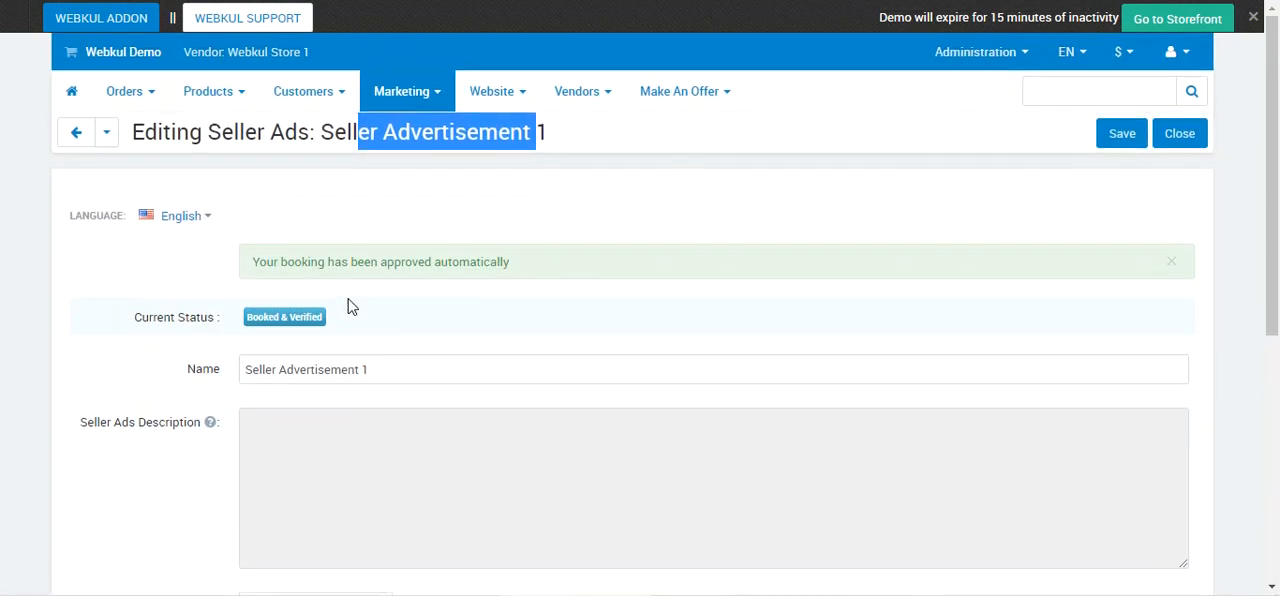
scroll(347, 297, "down", 5)
scroll(347, 297, "up", 2)
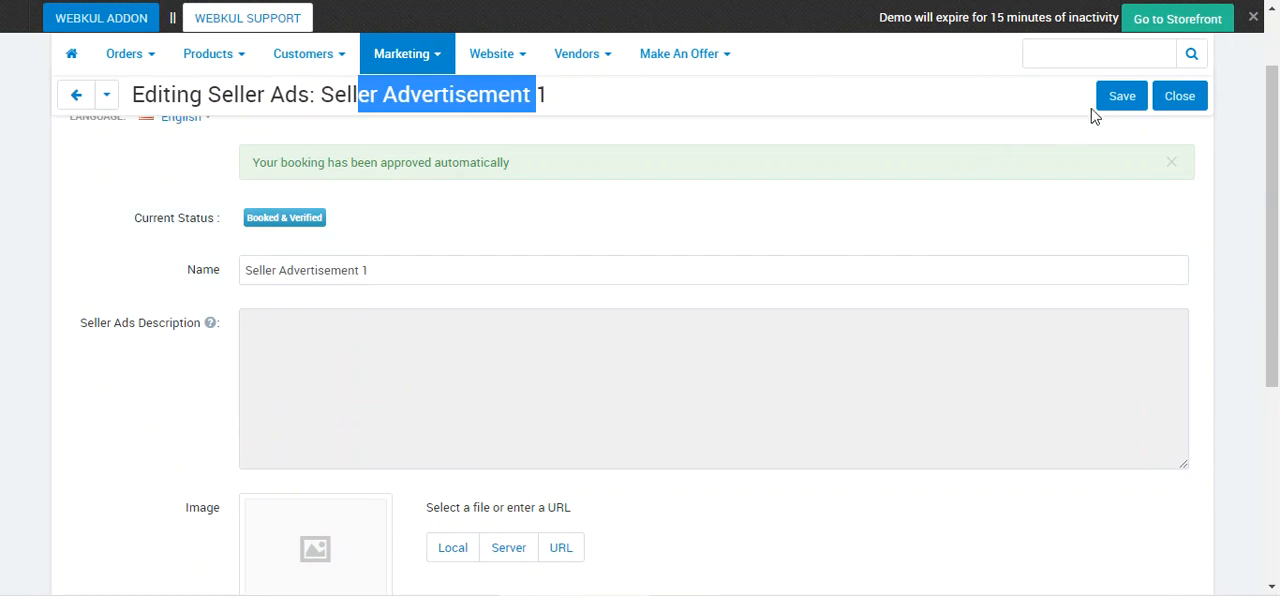
scroll(371, 315, "down", 1)
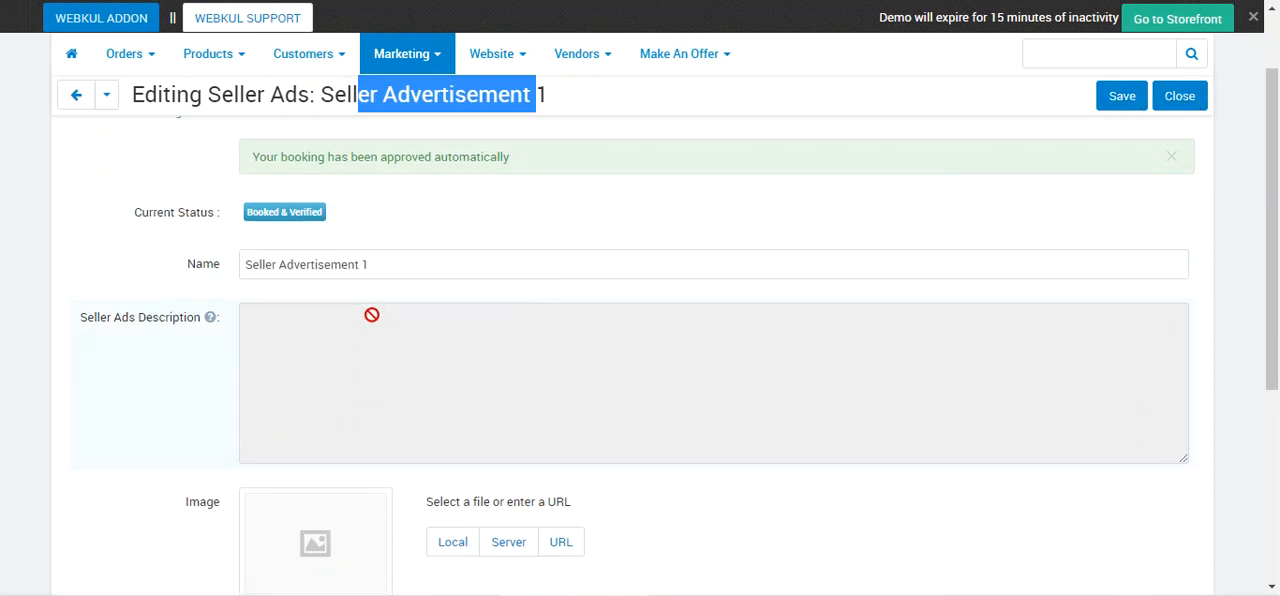
scroll(371, 315, "down", 1)
scroll(371, 315, "up", 1)
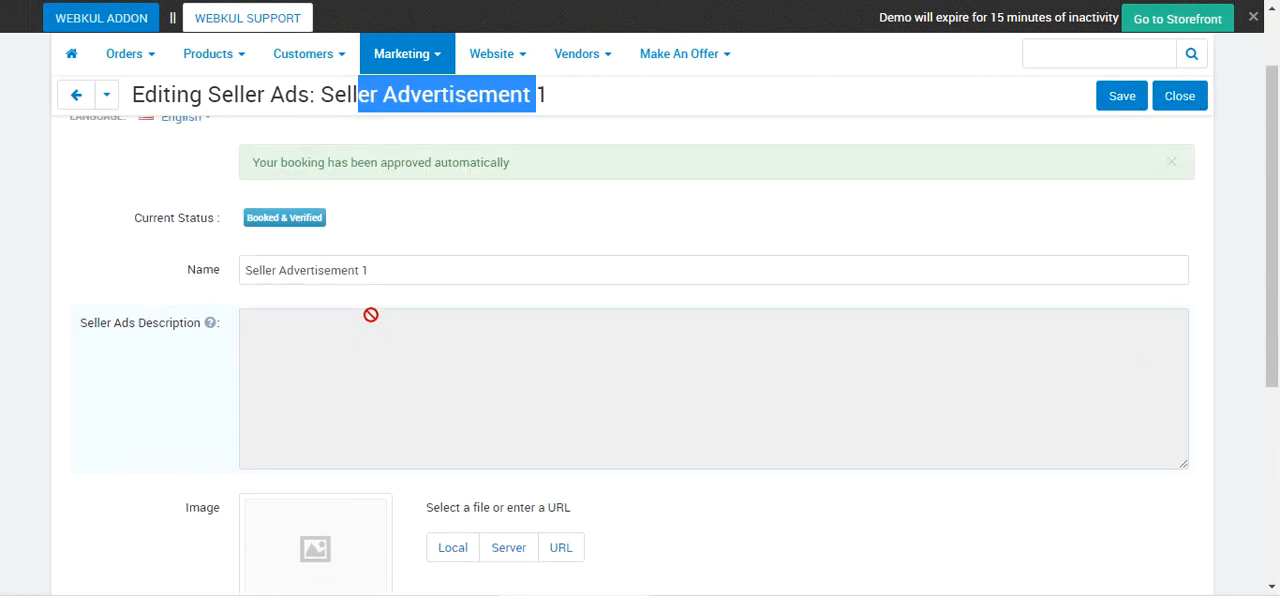
scroll(371, 315, "down", 1)
scroll(309, 326, "down", 2)
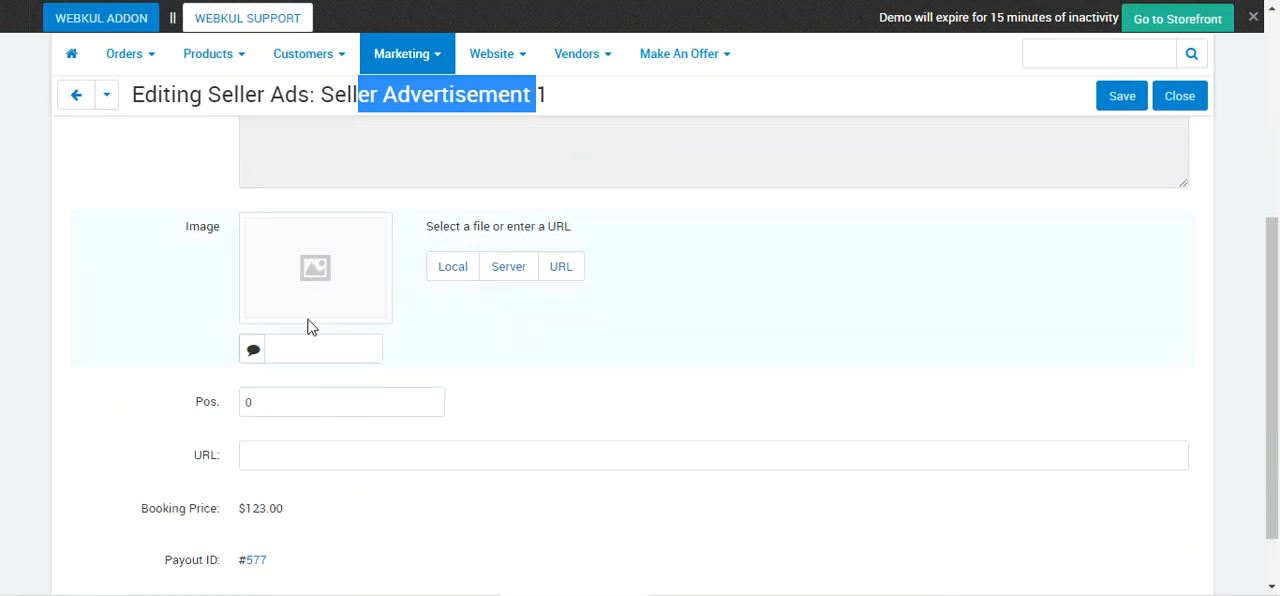
Choose the local file pexels-photo-190819.jpeg from the Desktop as the image of Seller Advertisement 1.
left_click(457, 279)
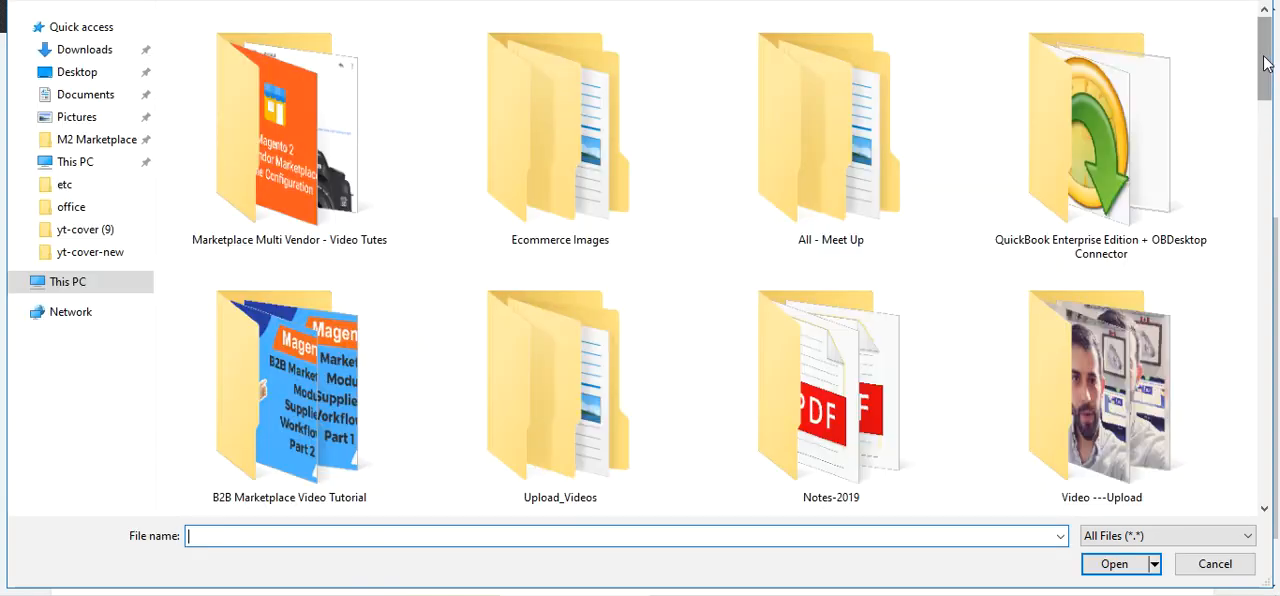
left_click_drag(1260, 66, 1258, 303)
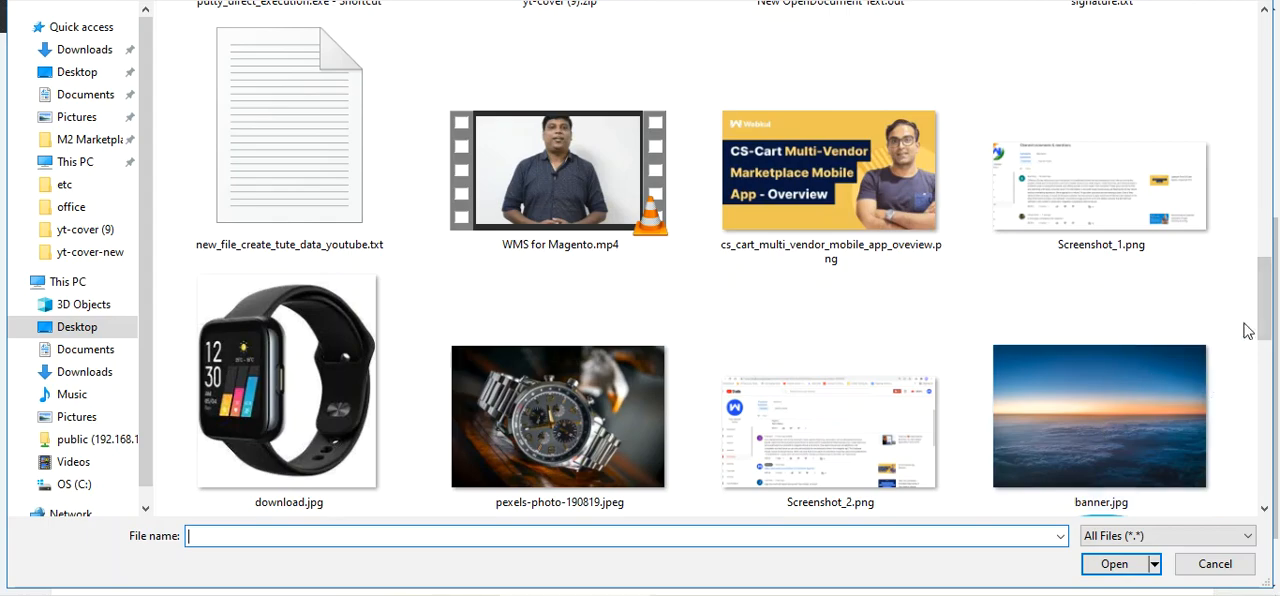
scroll(1247, 330, "down", 1)
left_click(557, 312)
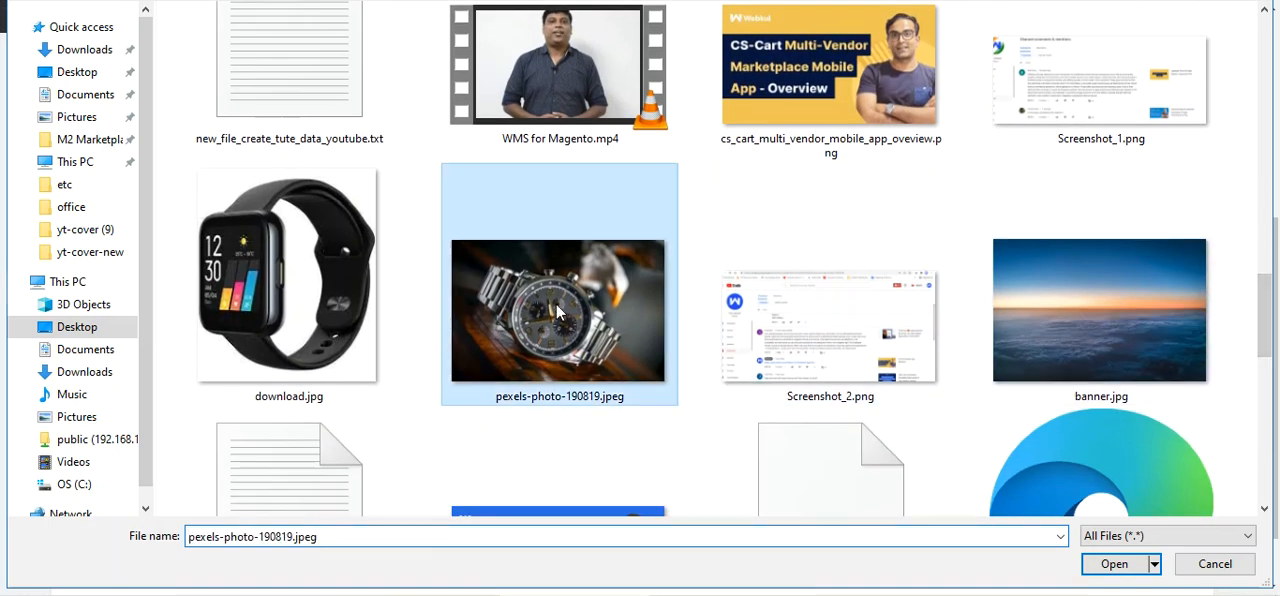
double_click(557, 312)
scroll(260, 382, "down", 1)
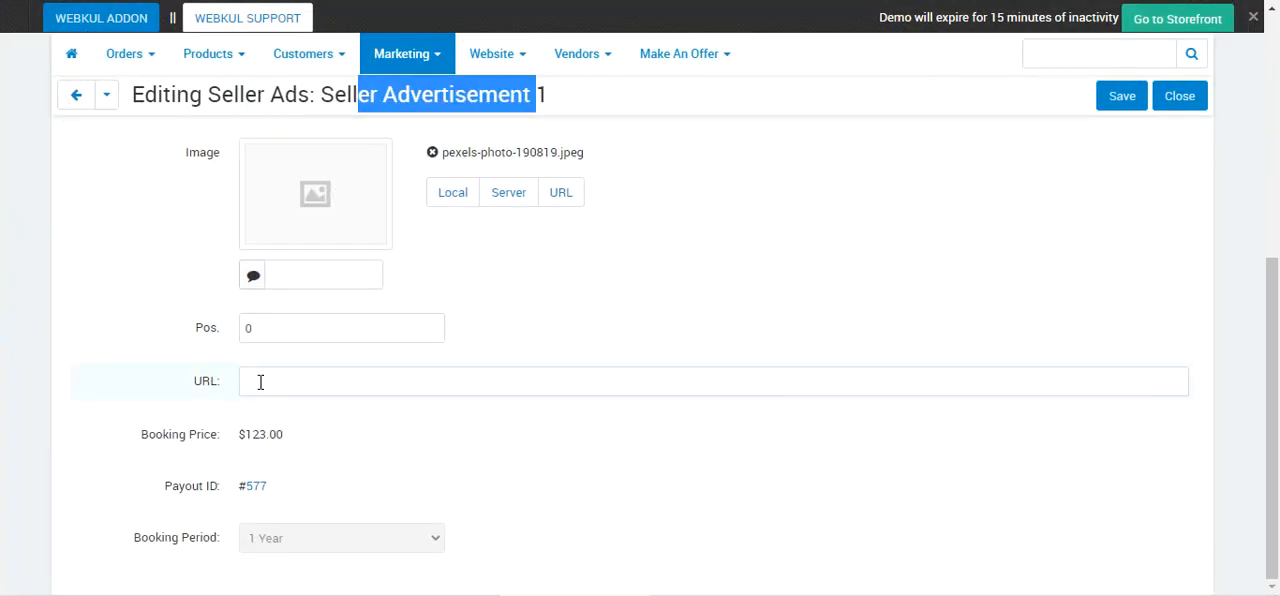
left_click(260, 382)
left_click(313, 423)
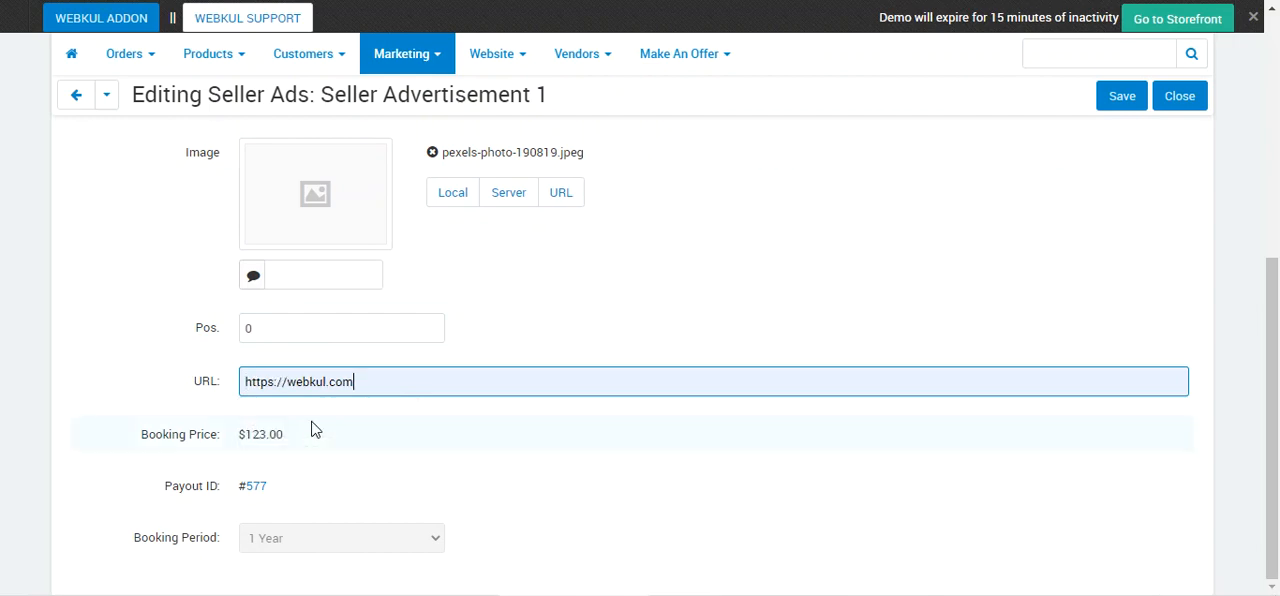
left_click(1132, 98)
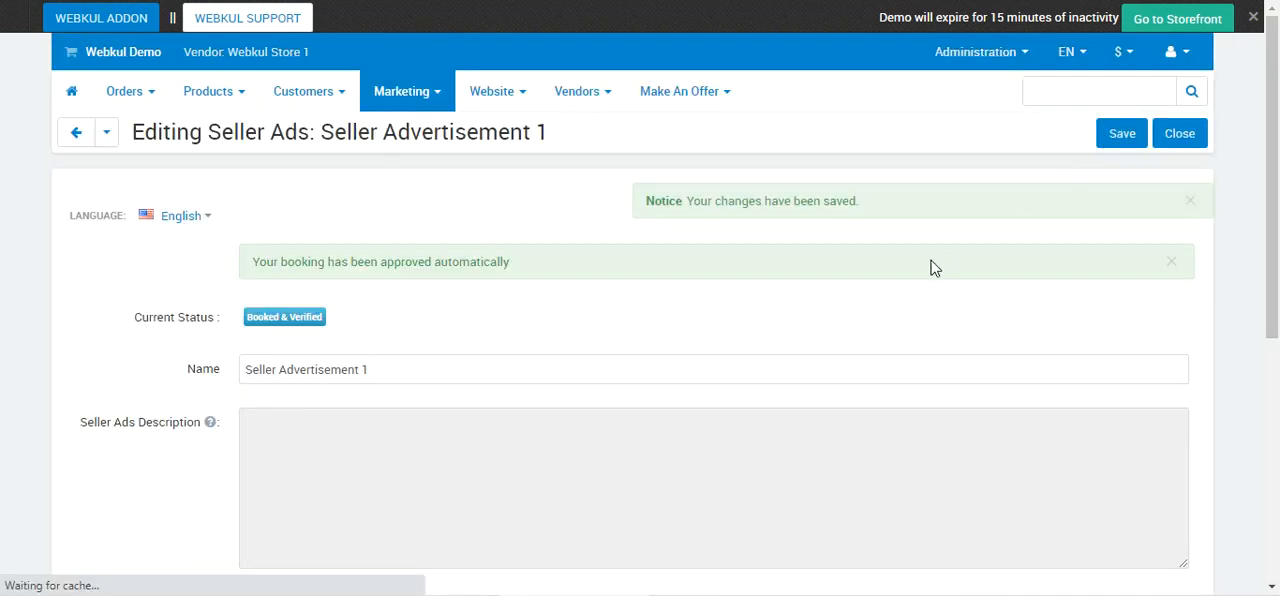
Open the vendor's Seller Ads Booking list, examine the booking details of the booked Seller Advertisement 1, and close its page.
mouse_move(431, 103)
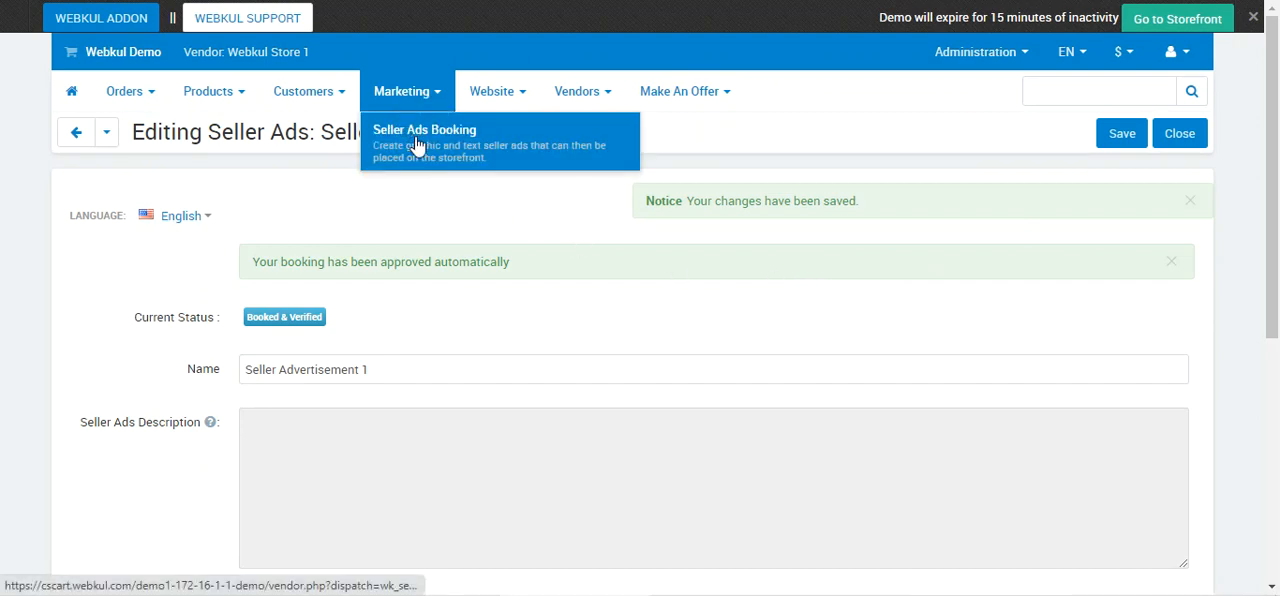
left_click(418, 142)
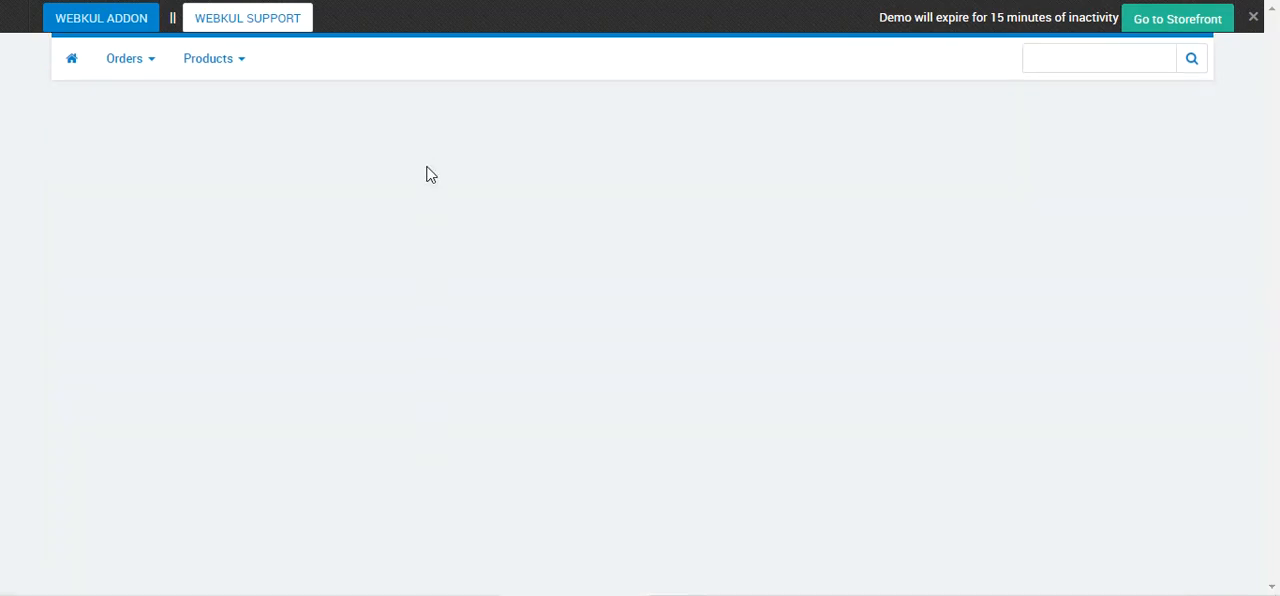
scroll(397, 274, "down", 1)
scroll(186, 314, "up", 1)
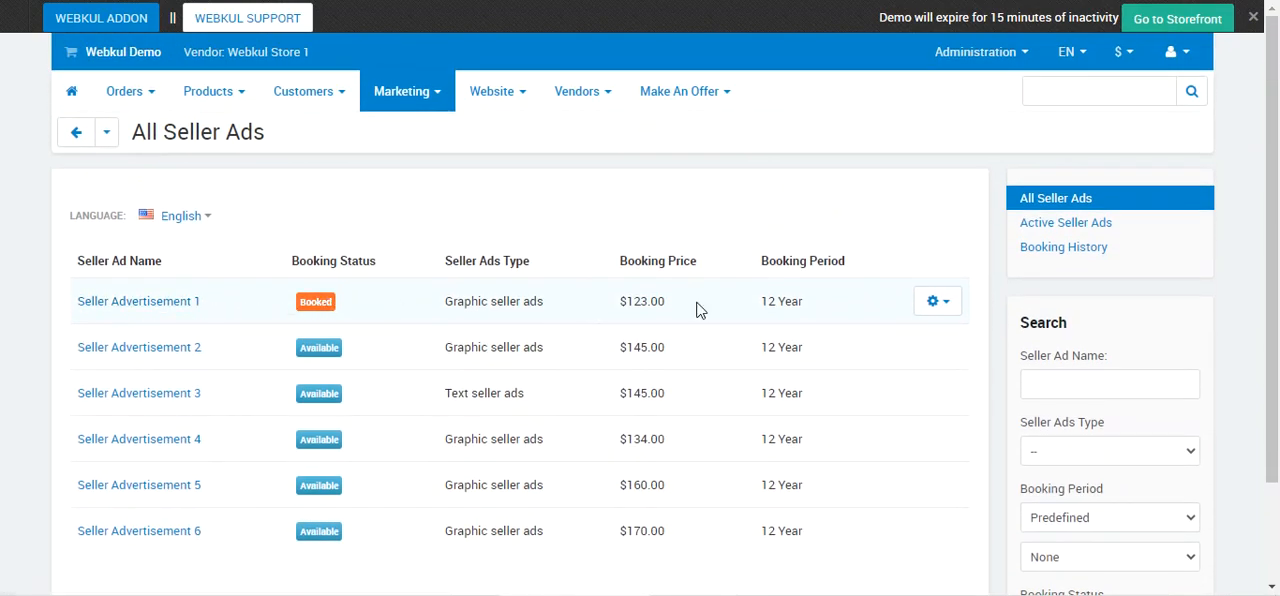
left_click(938, 305)
left_click(909, 341)
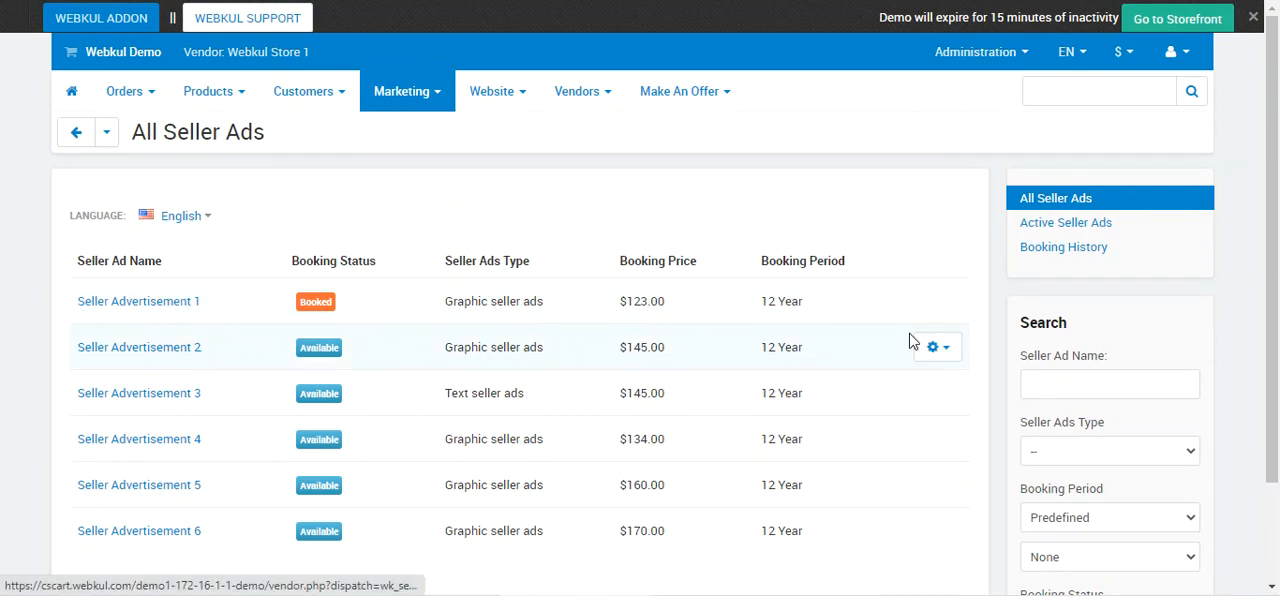
scroll(893, 331, "down", 2)
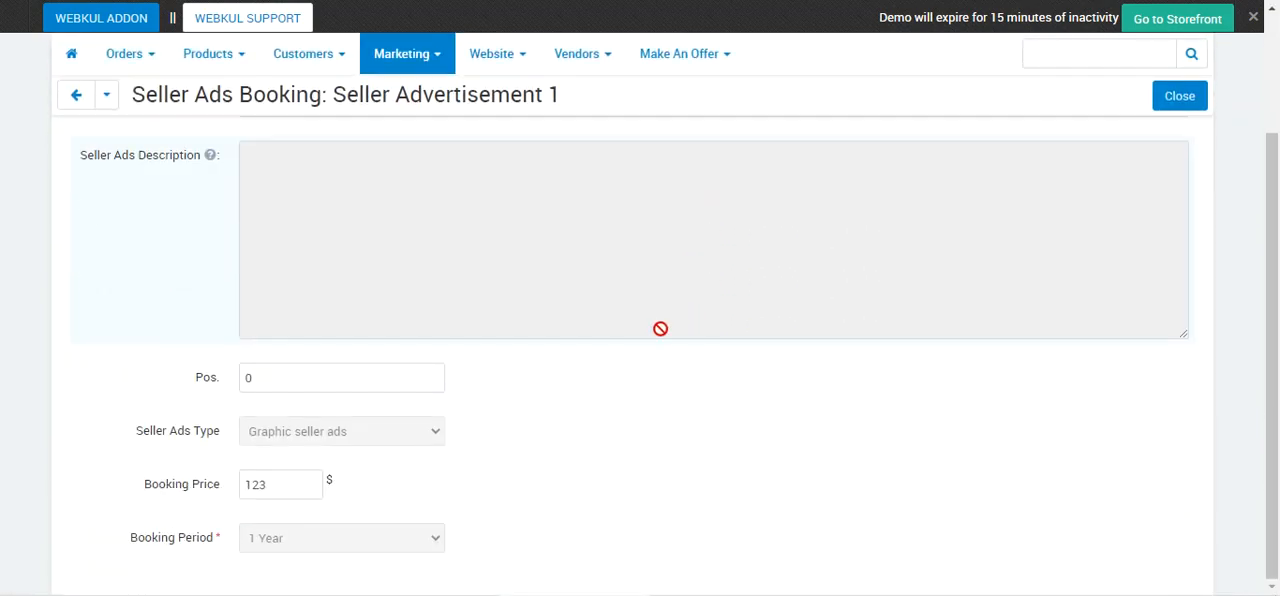
scroll(451, 357, "up", 2)
scroll(450, 364, "down", 2)
scroll(448, 366, "up", 1)
scroll(448, 366, "up", 2)
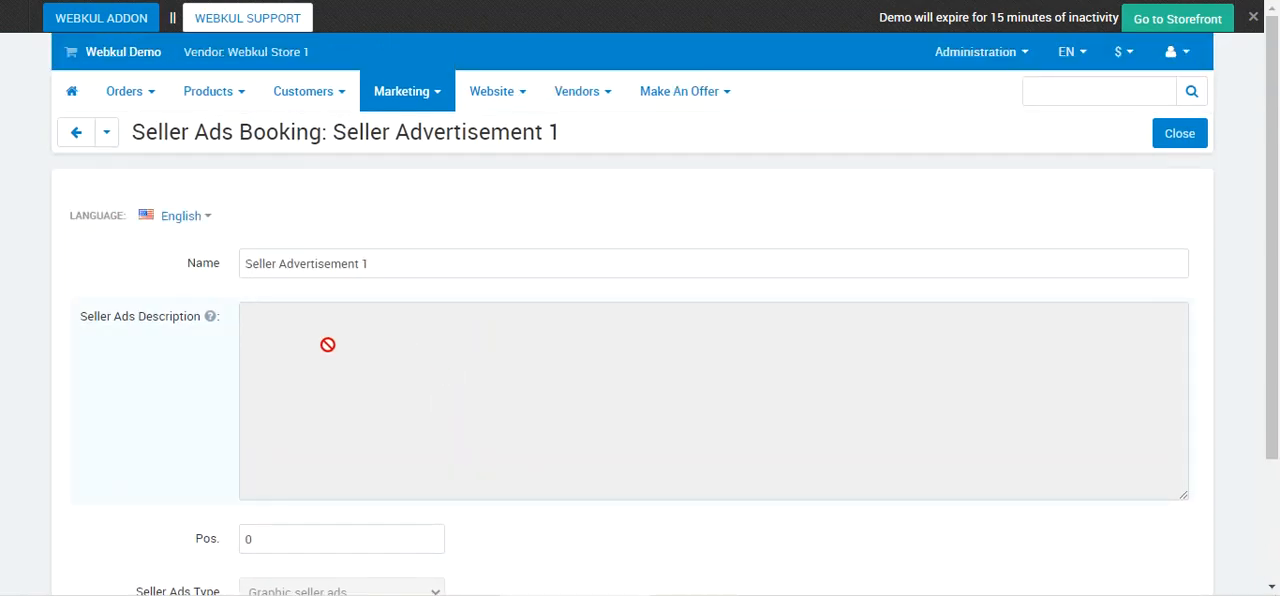
left_click(1178, 137)
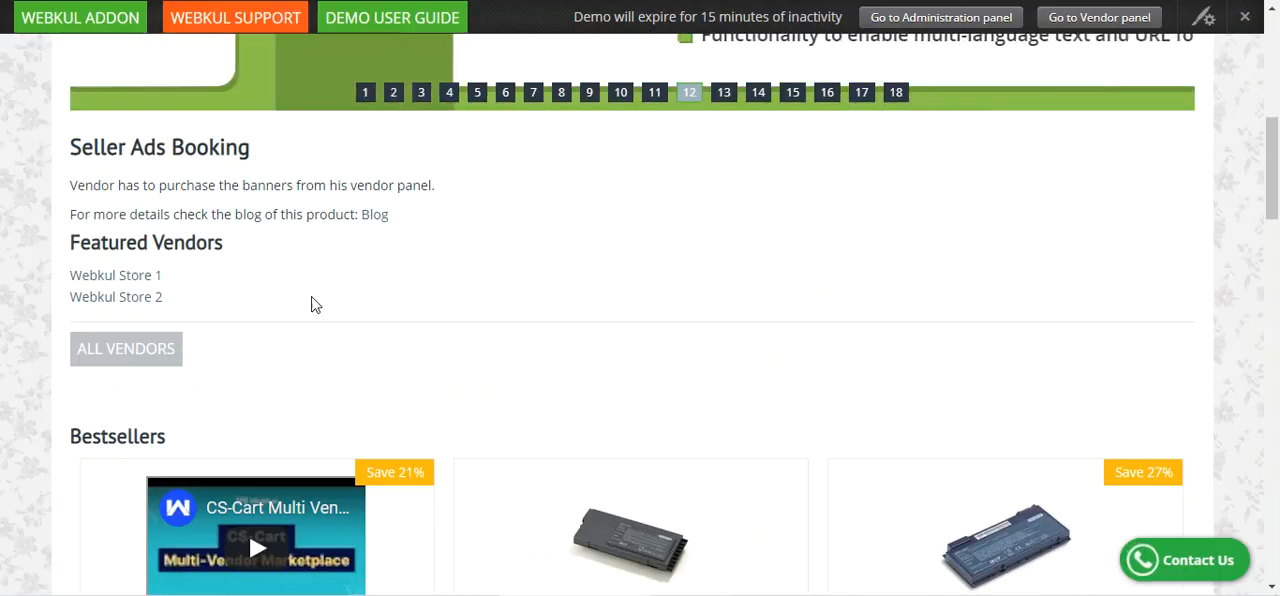
On the storefront home page, look for the Seller Advertisement 1 watch banner near the Seller Ads Booking section.
left_click_drag(80, 147, 241, 143)
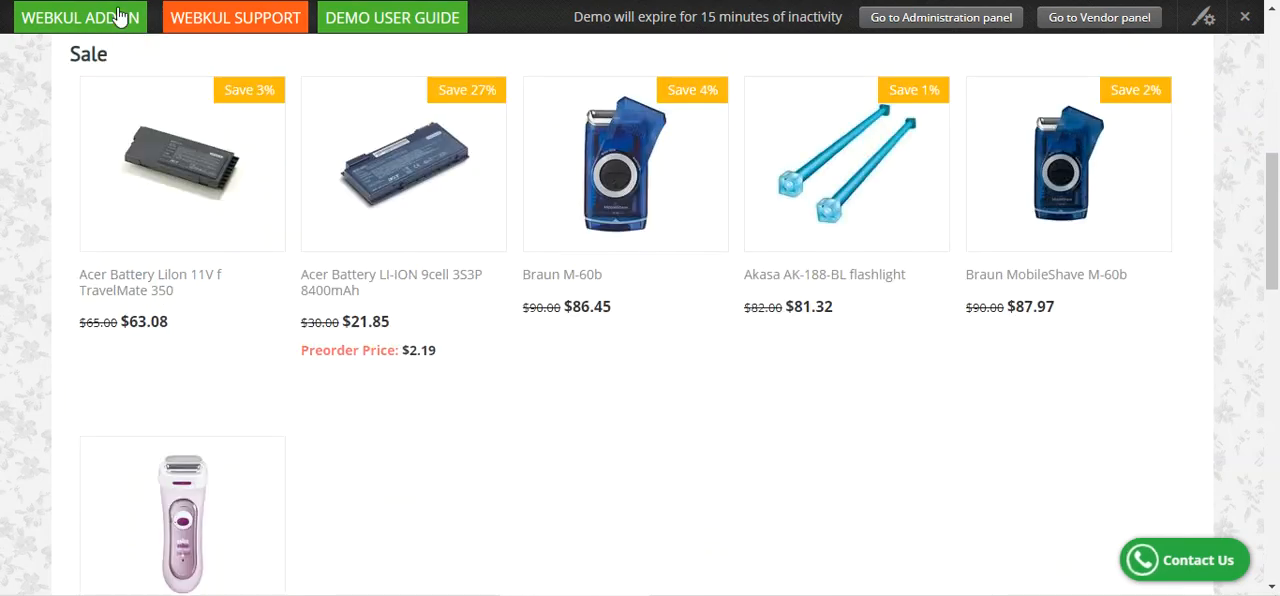
scroll(250, 253, "up", 1)
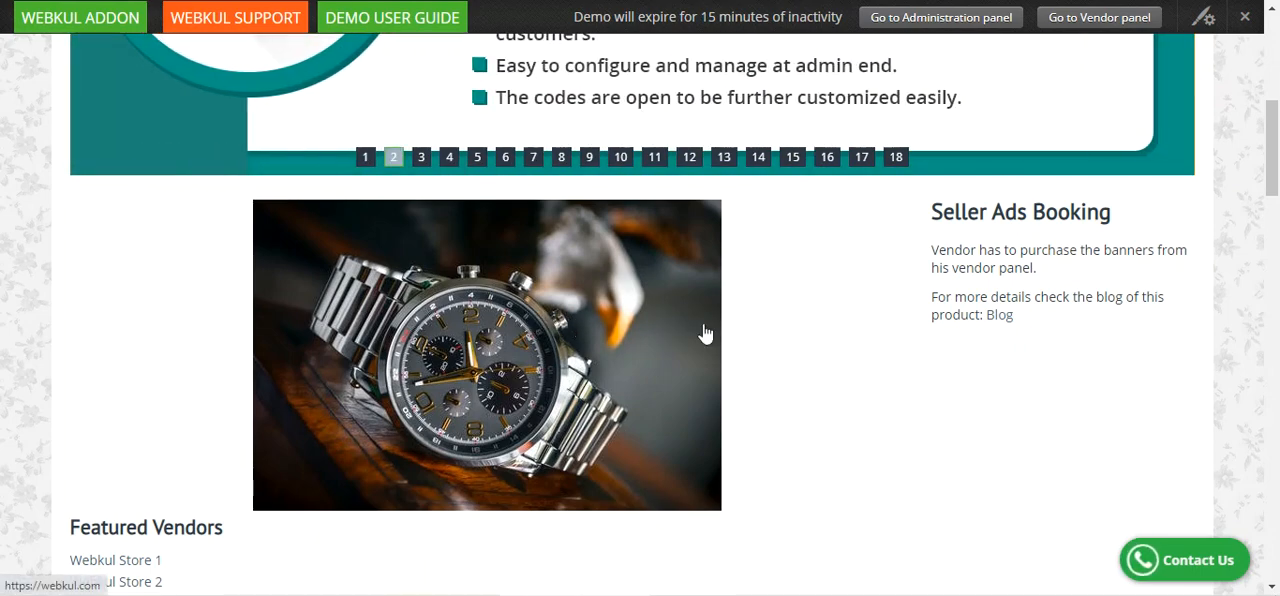
Follow the storefront's watch banner to its linked website and look over the Webkul home page.
left_click(571, 336)
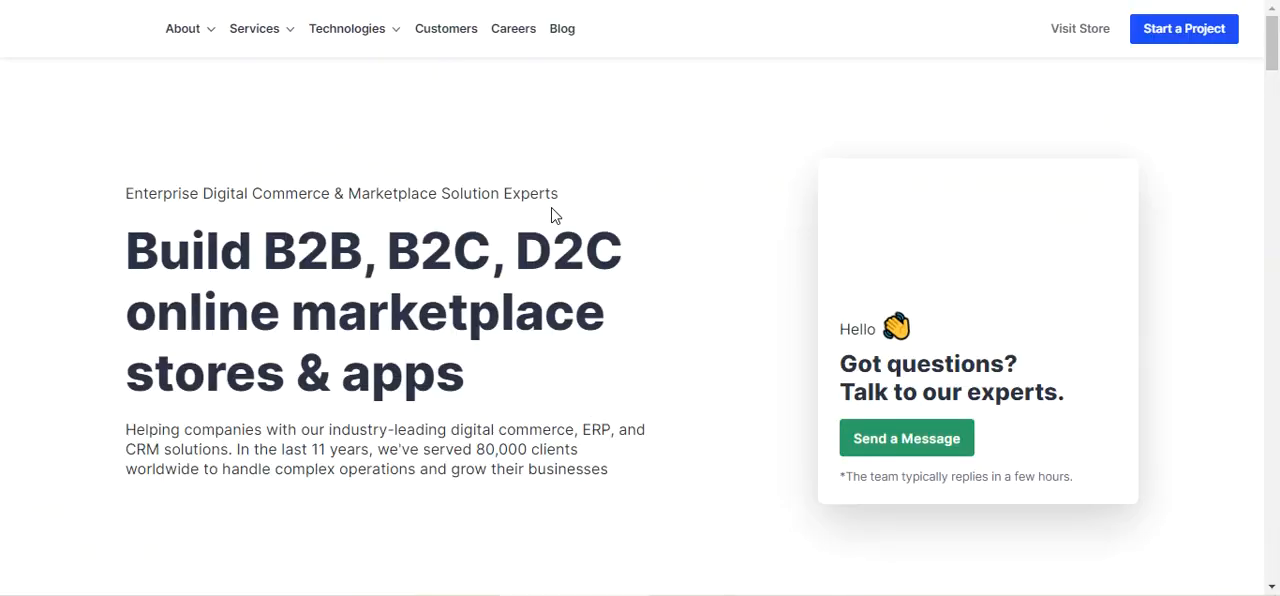
scroll(553, 210, "down", 8)
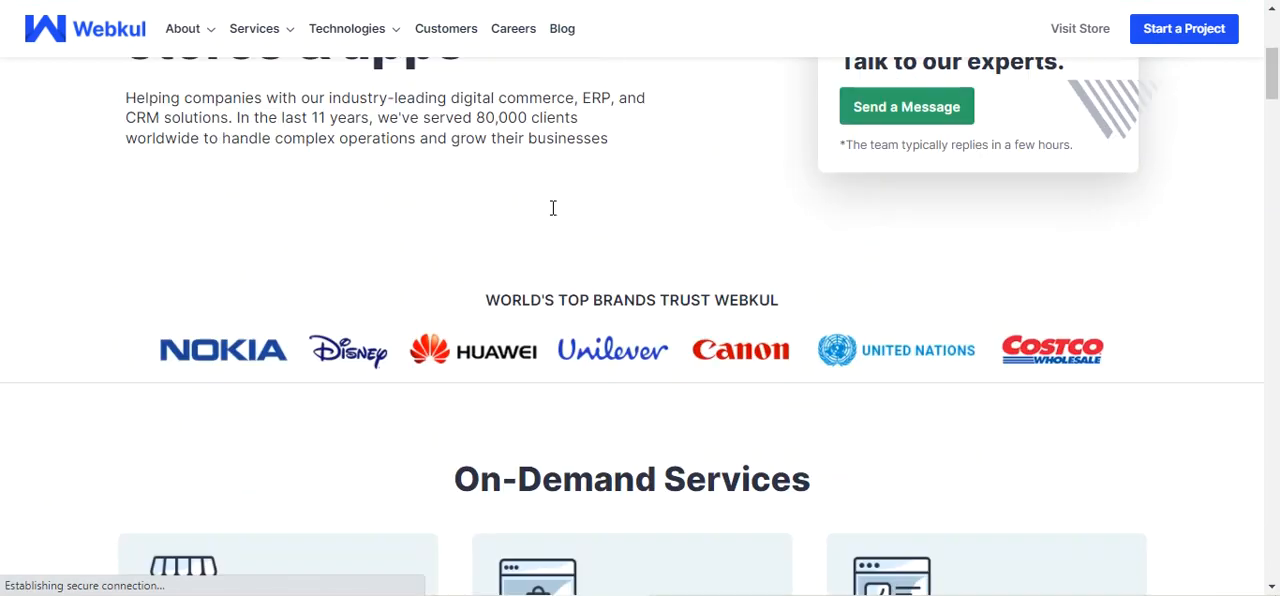
scroll(553, 210, "down", 5)
scroll(555, 210, "up", 15)
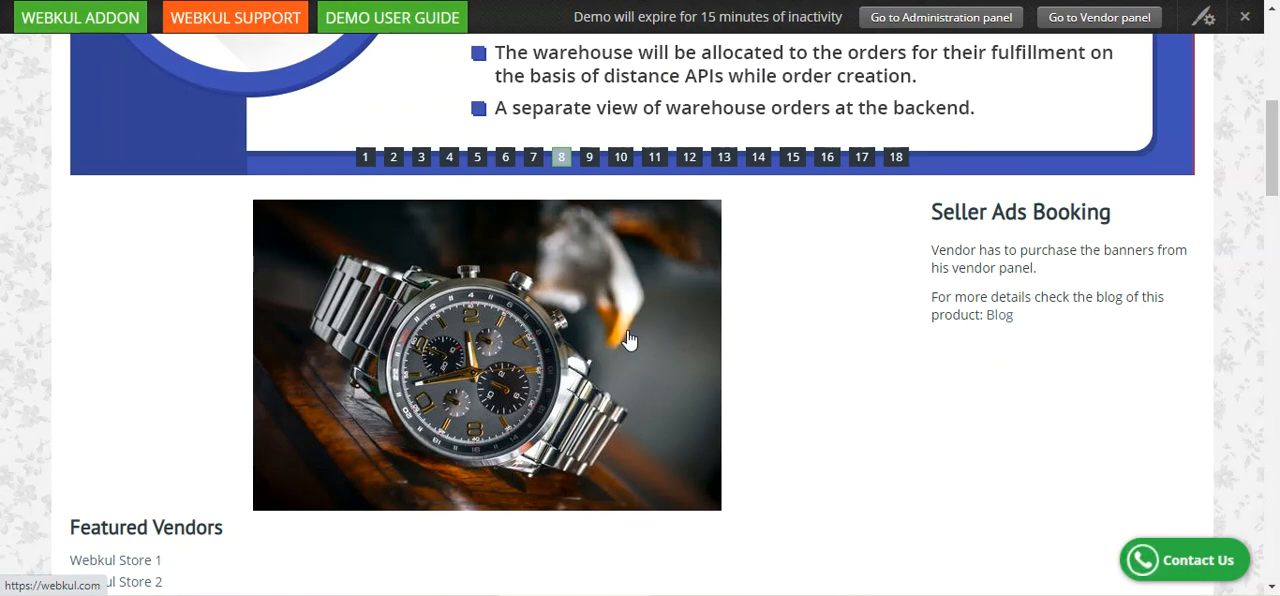
scroll(628, 337, "down", 5)
scroll(628, 337, "up", 3)
scroll(628, 337, "up", 8)
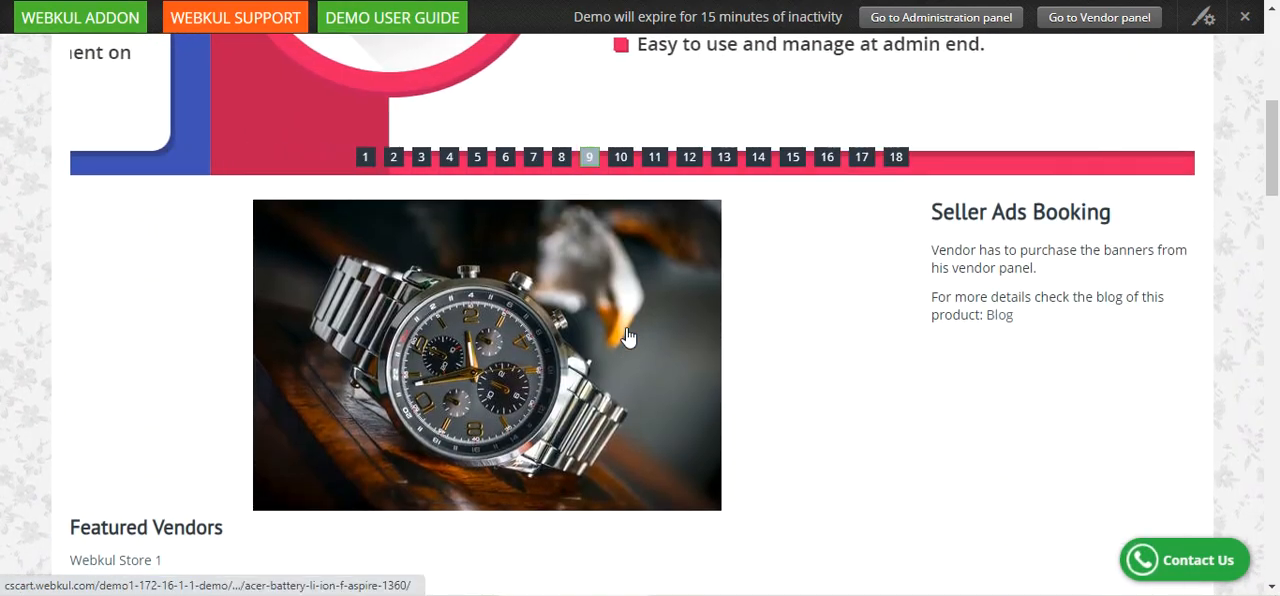
scroll(628, 337, "down", 3)
scroll(623, 337, "up", 1)
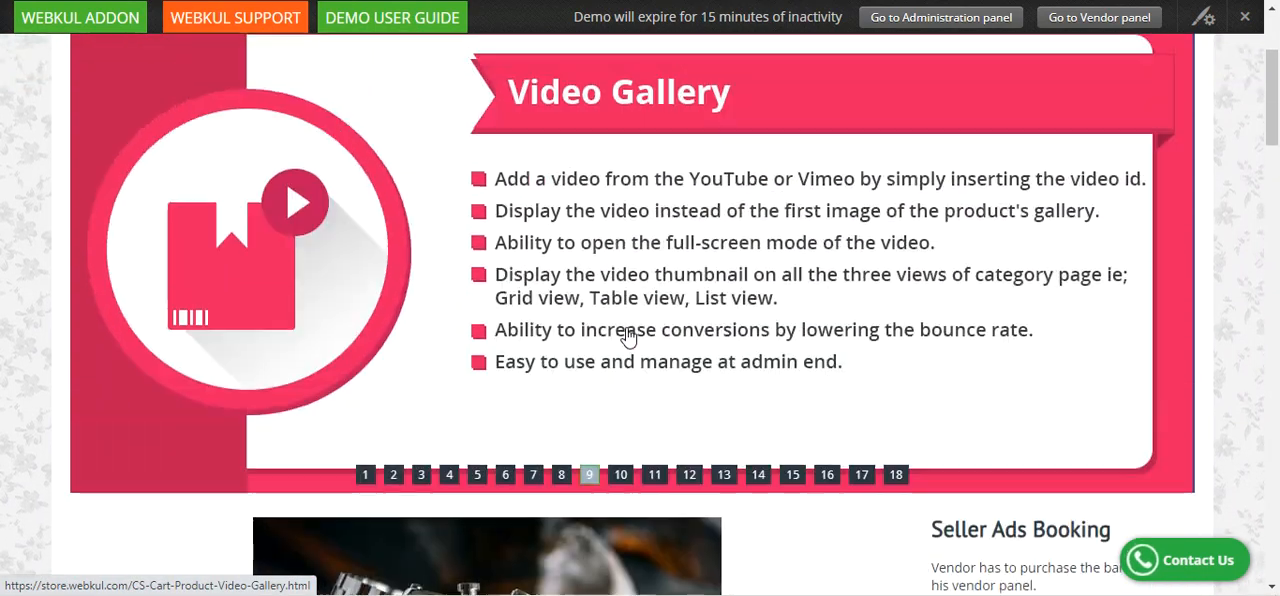
scroll(797, 403, "down", 3)
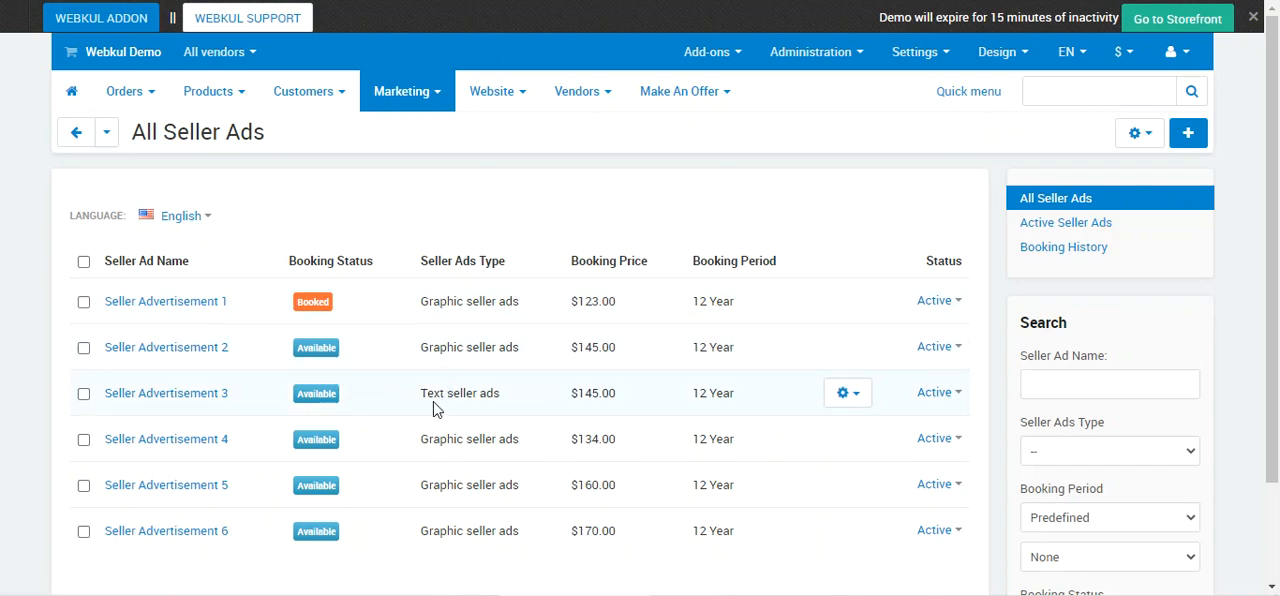
Check the ad type of Seller Advertisement 3 in the admin and vendor ad lists, and open its details as the vendor.
left_click_drag(436, 398, 506, 402)
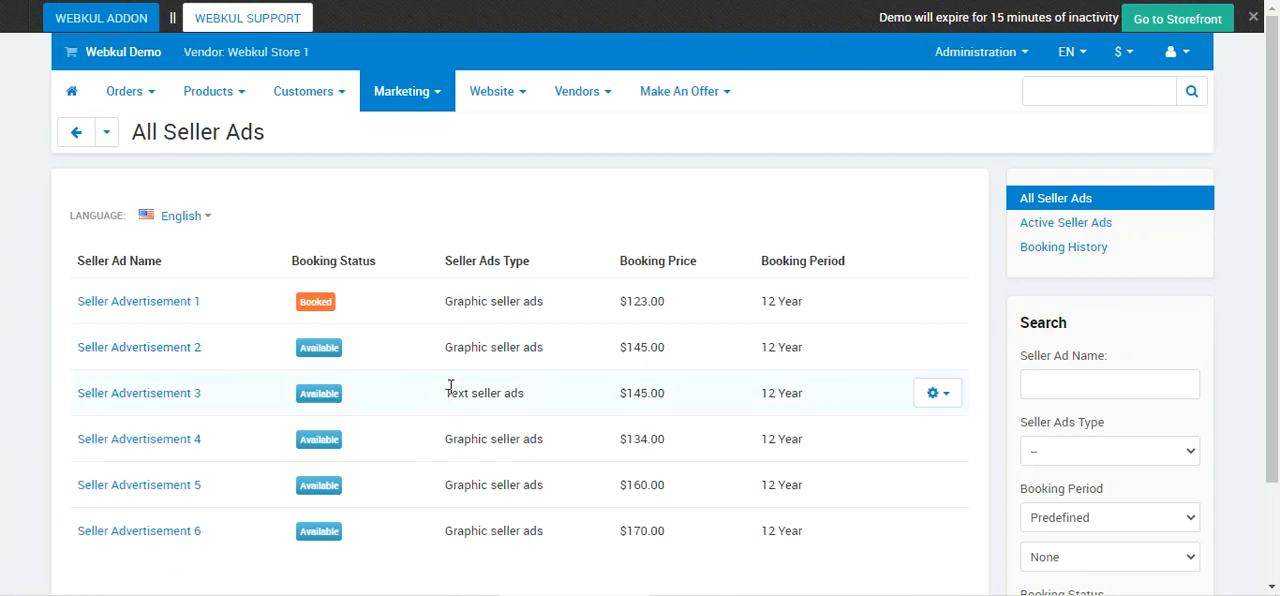
left_click_drag(450, 389, 520, 393)
mouse_move(425, 100)
left_click(936, 397)
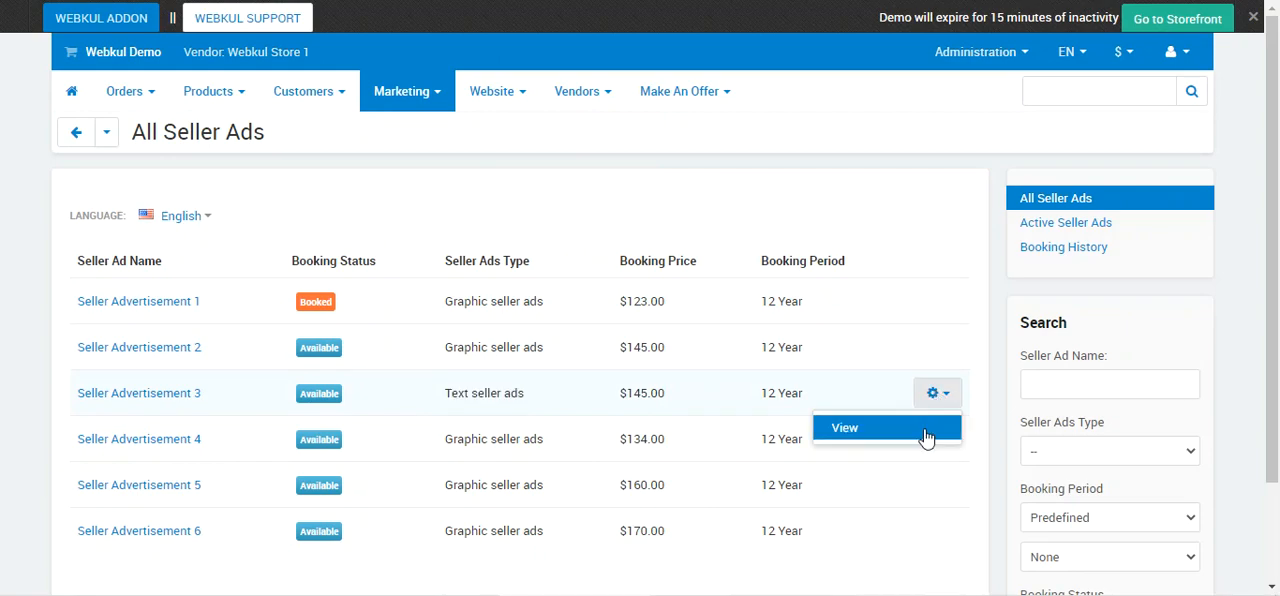
left_click(909, 440)
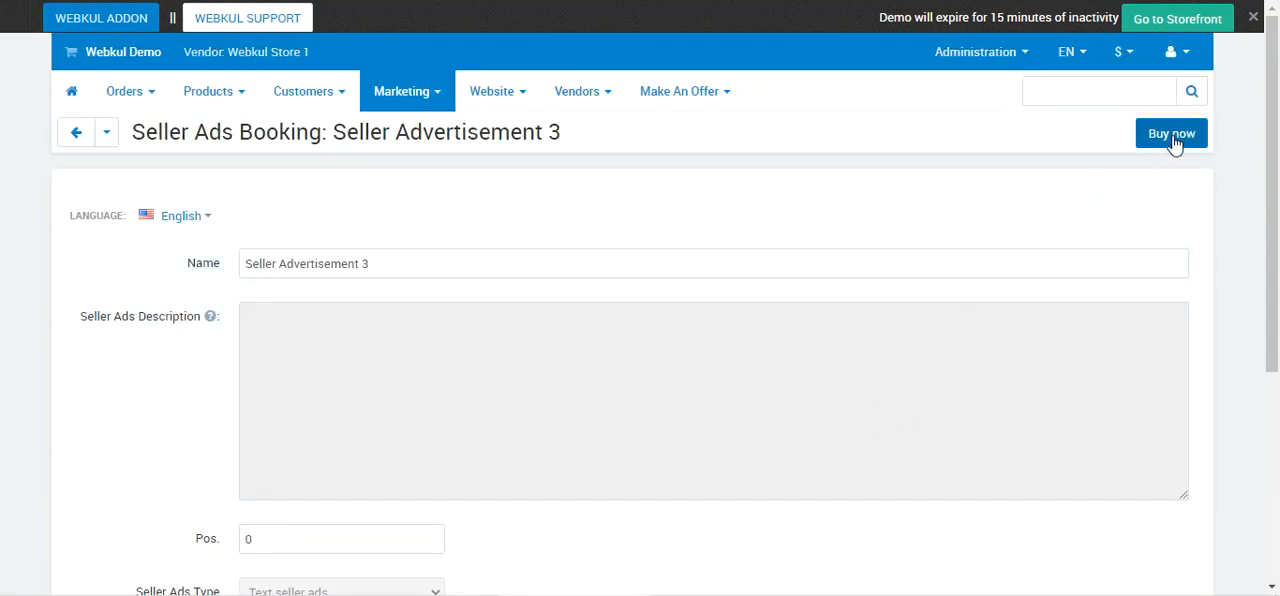
Review the booking form of Seller Advertisement 3, then buy the ad and confirm the purchase.
scroll(1278, 205, "down", 1)
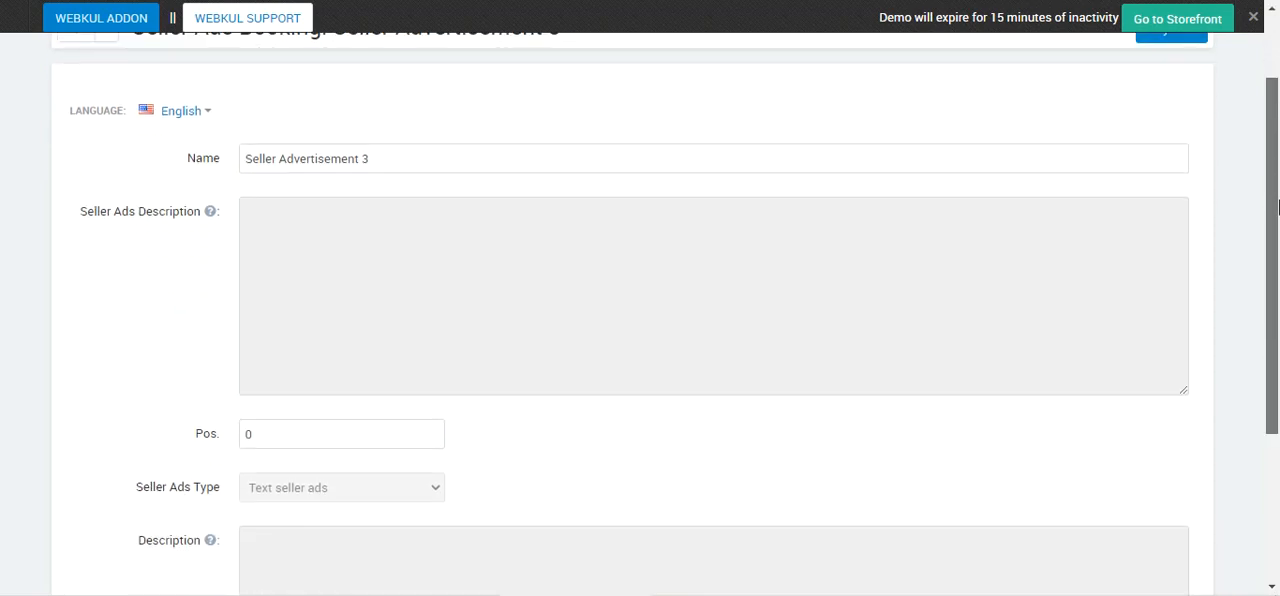
left_click_drag(1278, 205, 1274, 341)
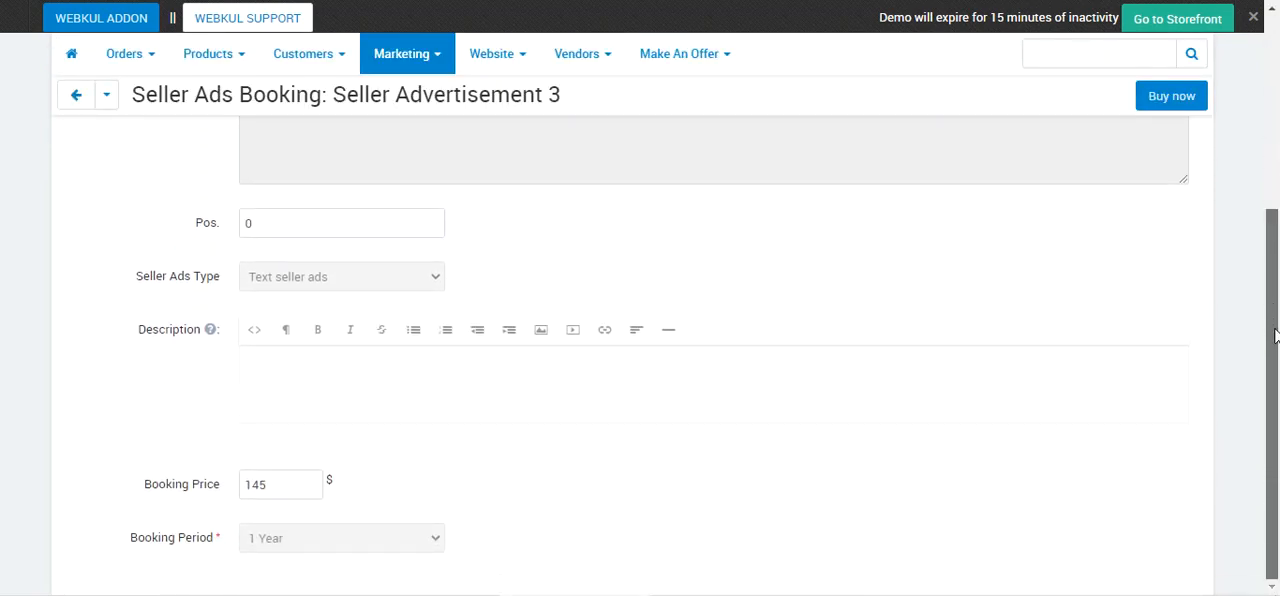
scroll(1255, 300, "up", 3)
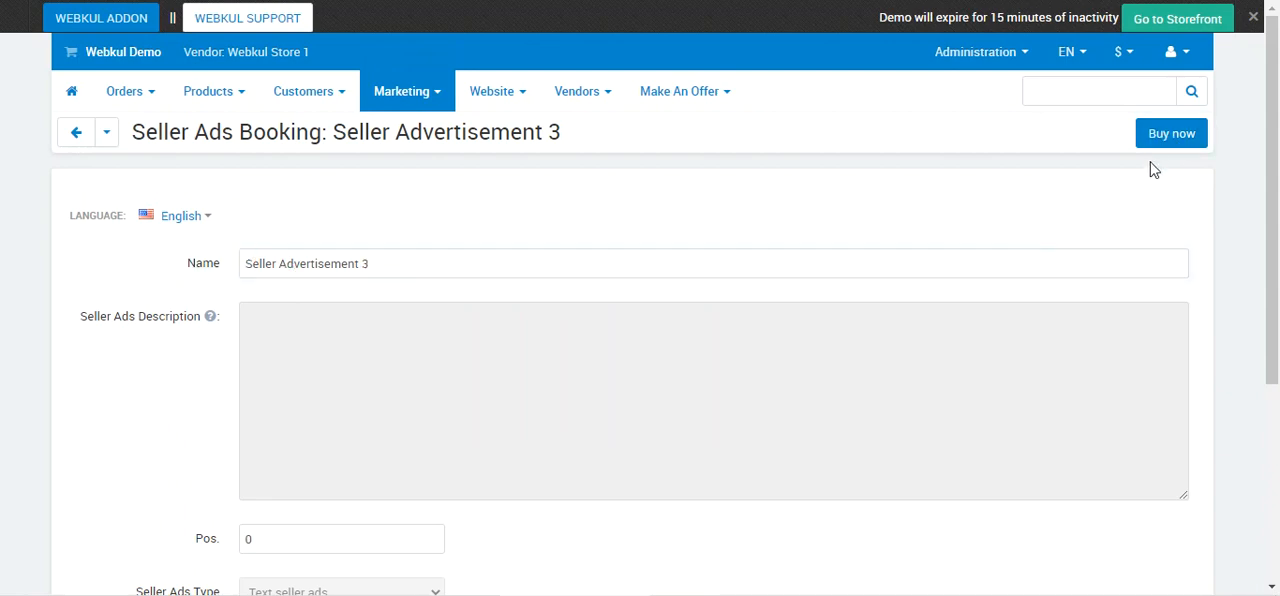
left_click(1163, 134)
left_click(731, 56)
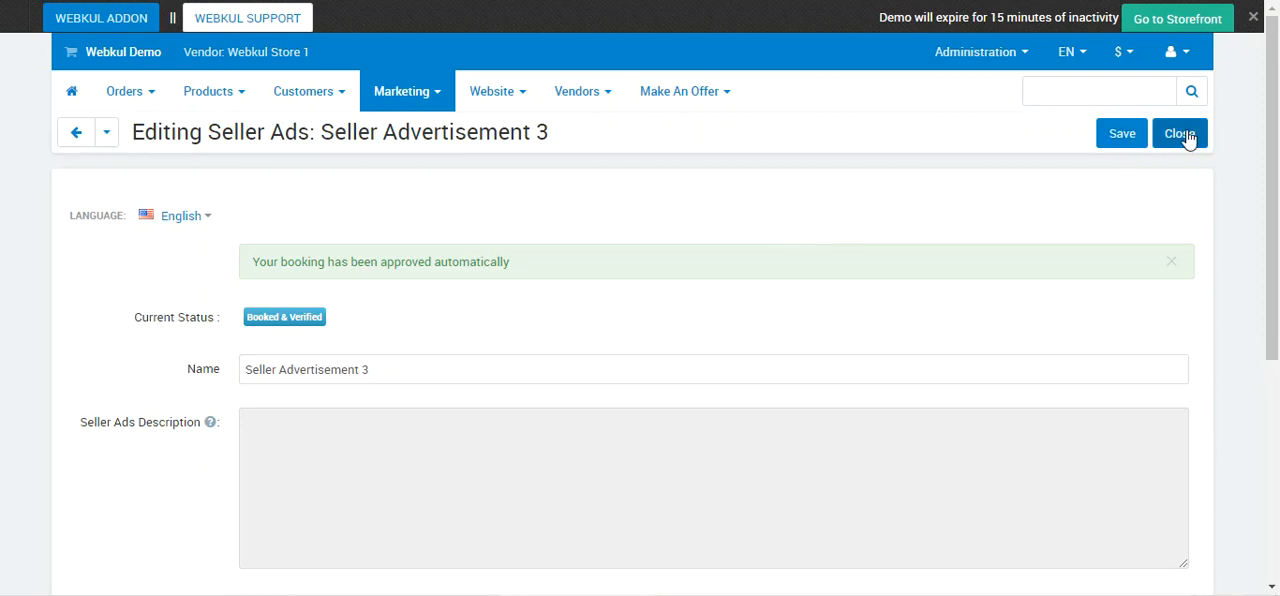
Enter "This is a test text banner with image" as the ad's description and insert the image delivery_calc.jpg below the text.
left_click_drag(1265, 135, 1265, 310)
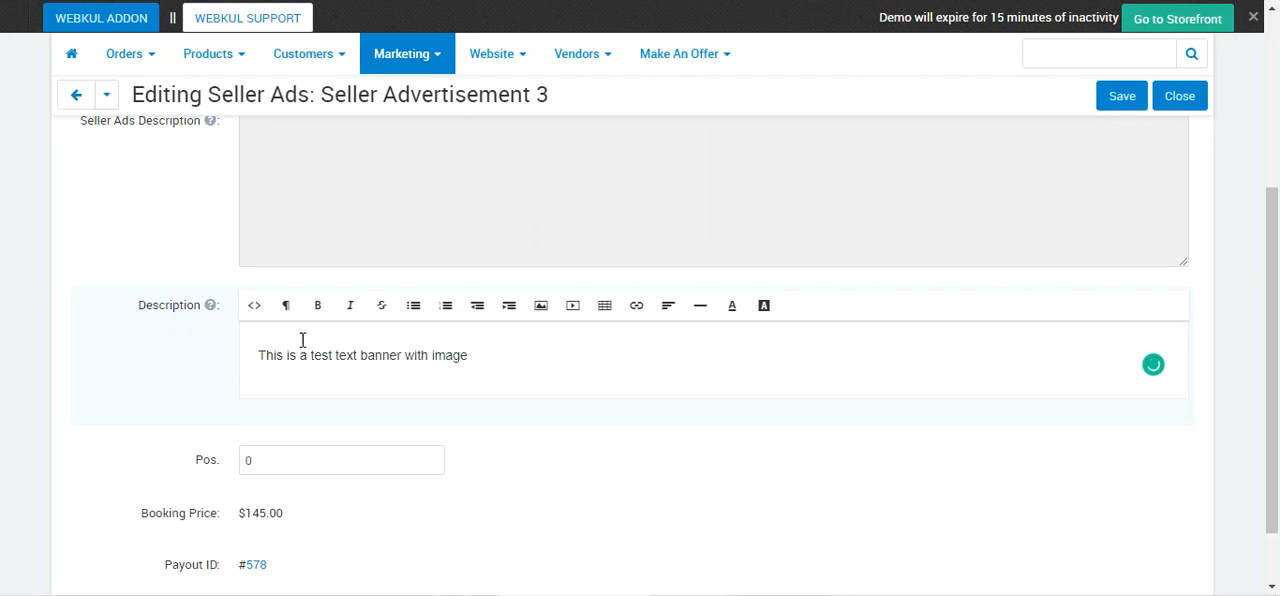
key("Return")
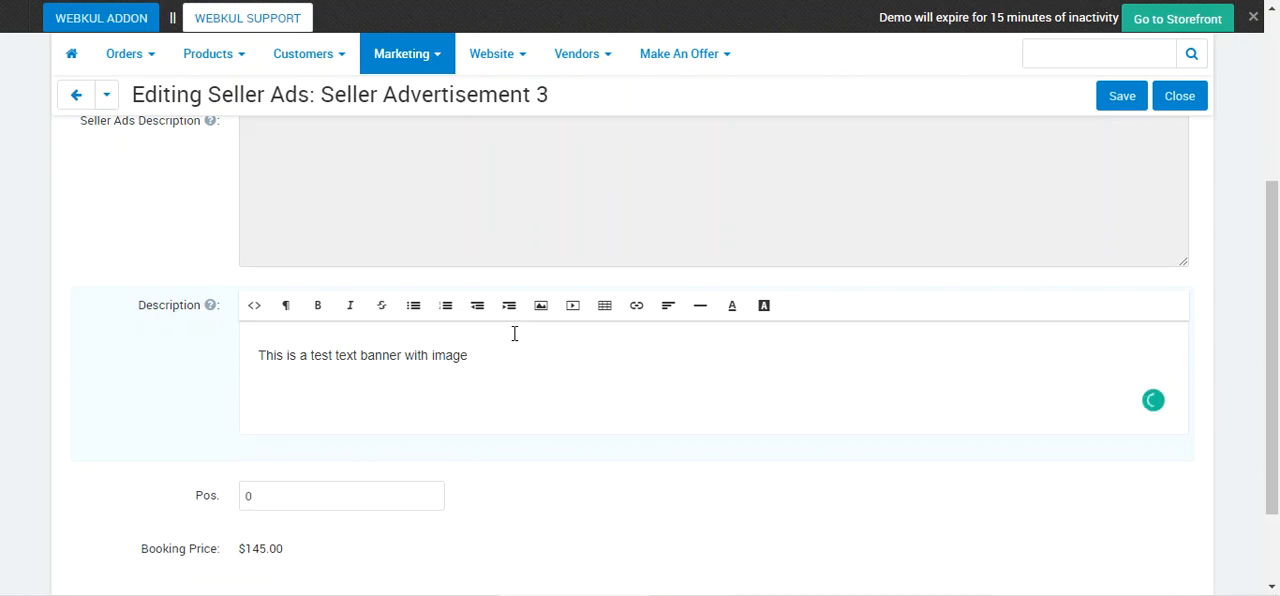
left_click(540, 305)
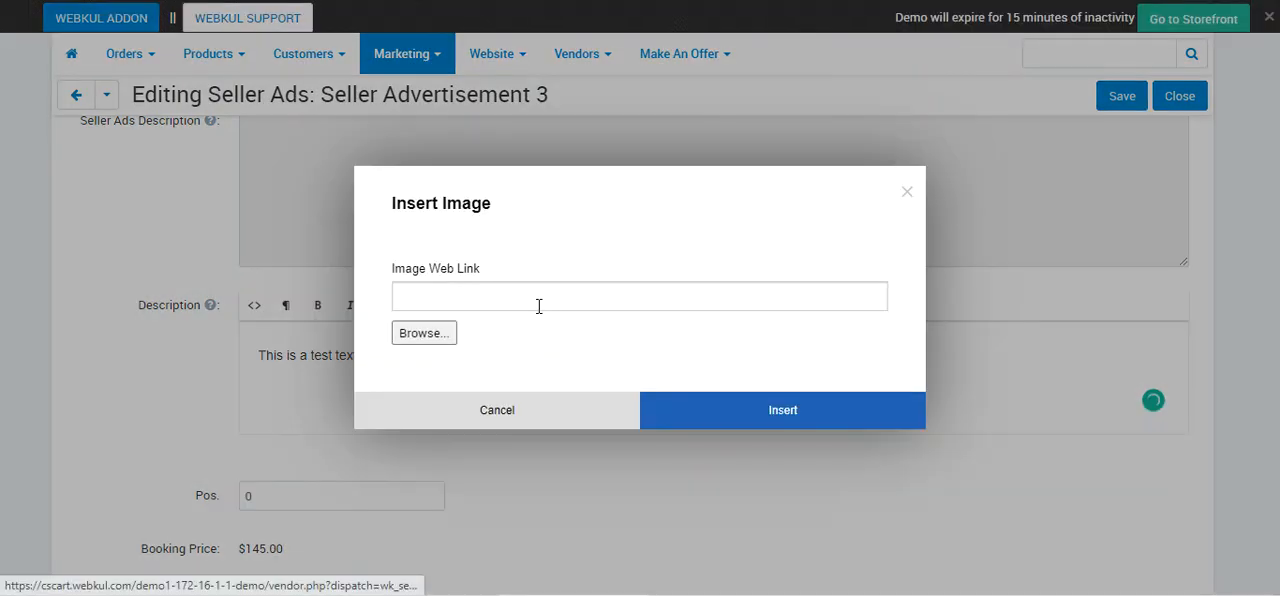
left_click(449, 338)
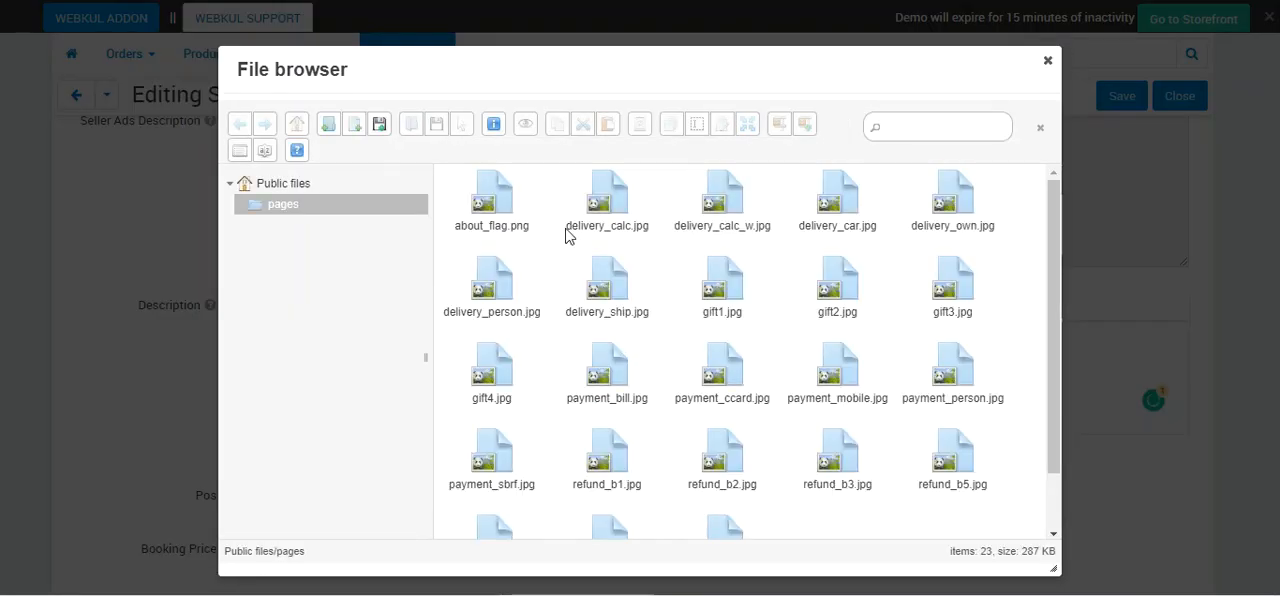
double_click(602, 212)
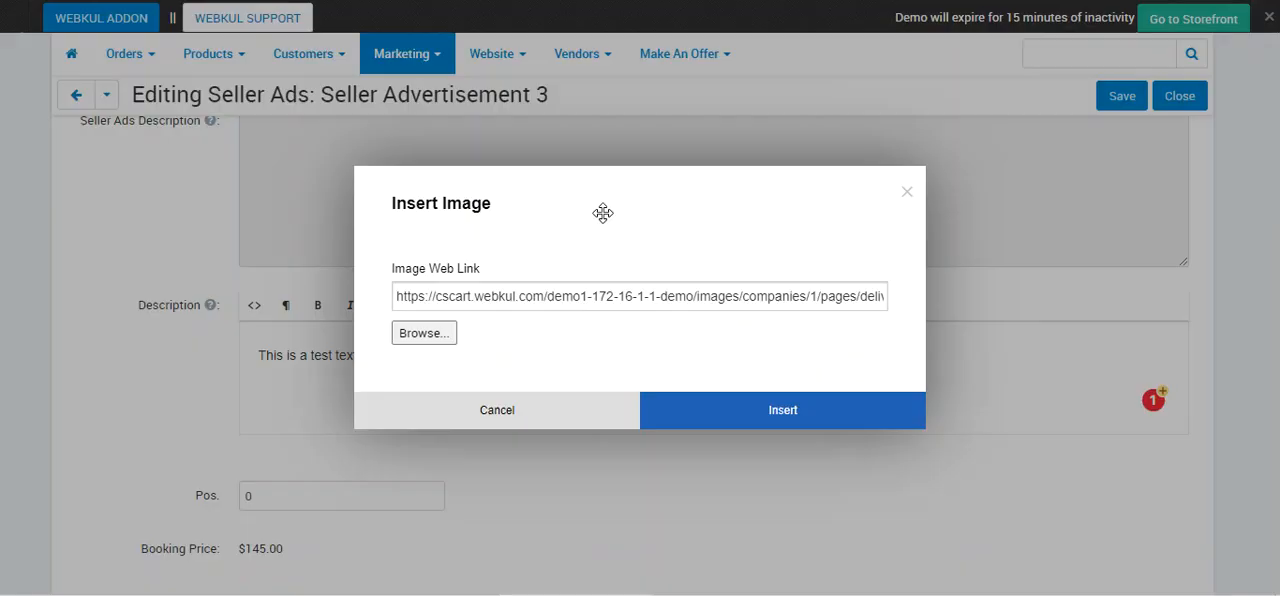
left_click(771, 410)
scroll(491, 514, "down", 1)
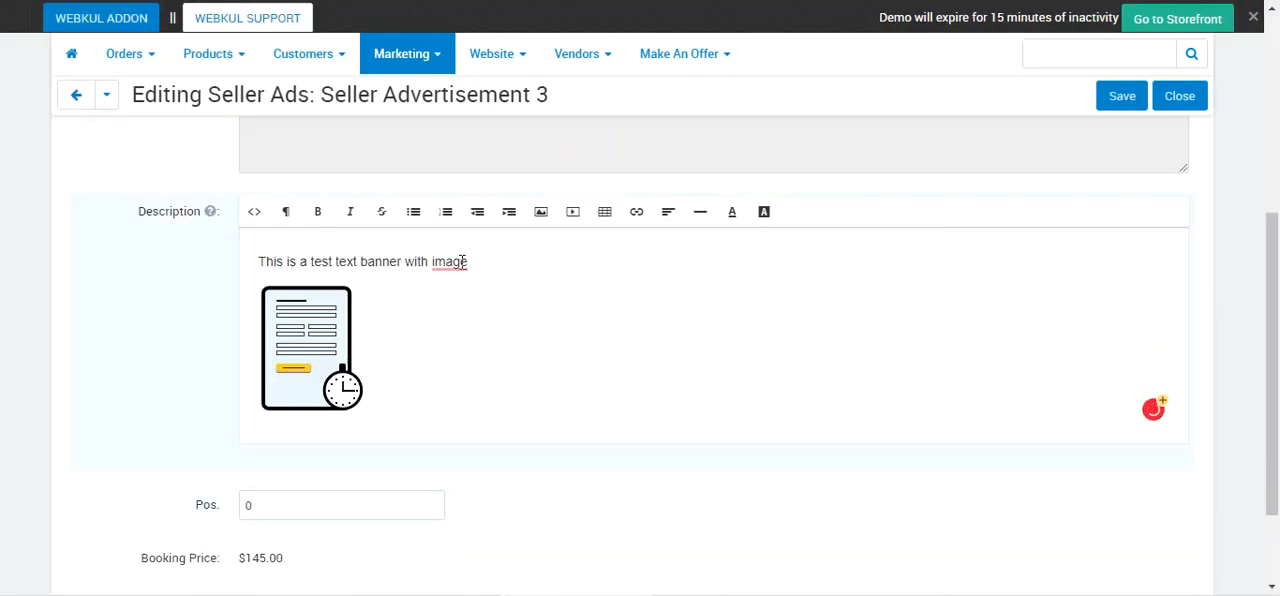
Accept the suggested correction to "an image" in the description and save the changes to Seller Advertisement 3.
mouse_move(462, 261)
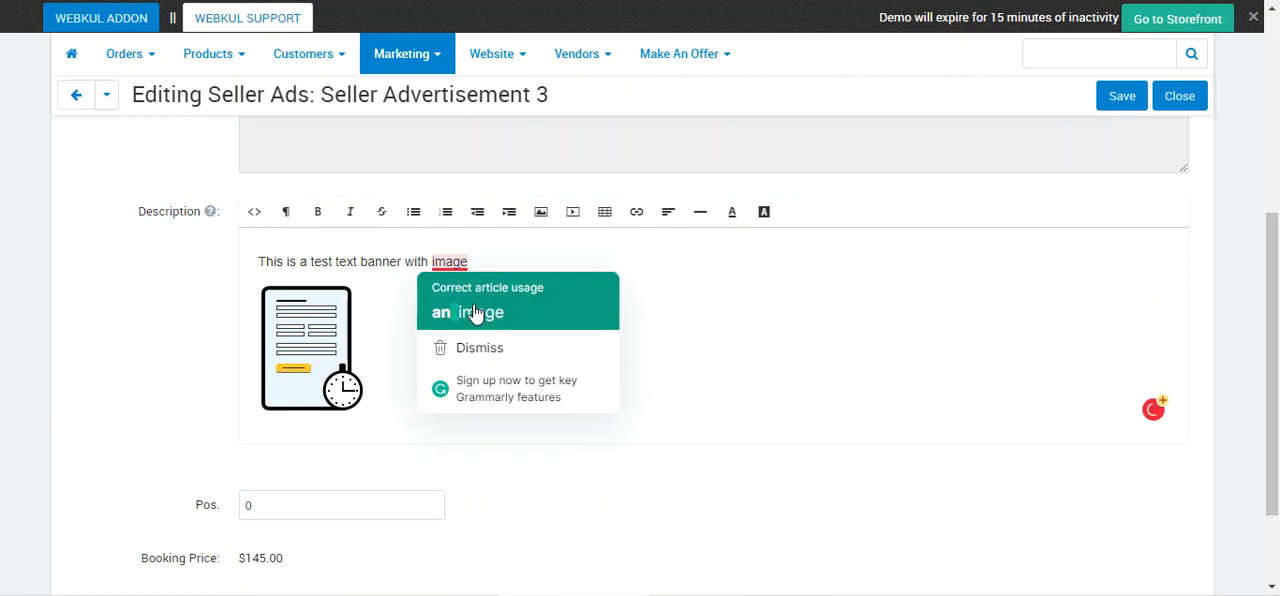
left_click(475, 315)
scroll(352, 442, "down", 1)
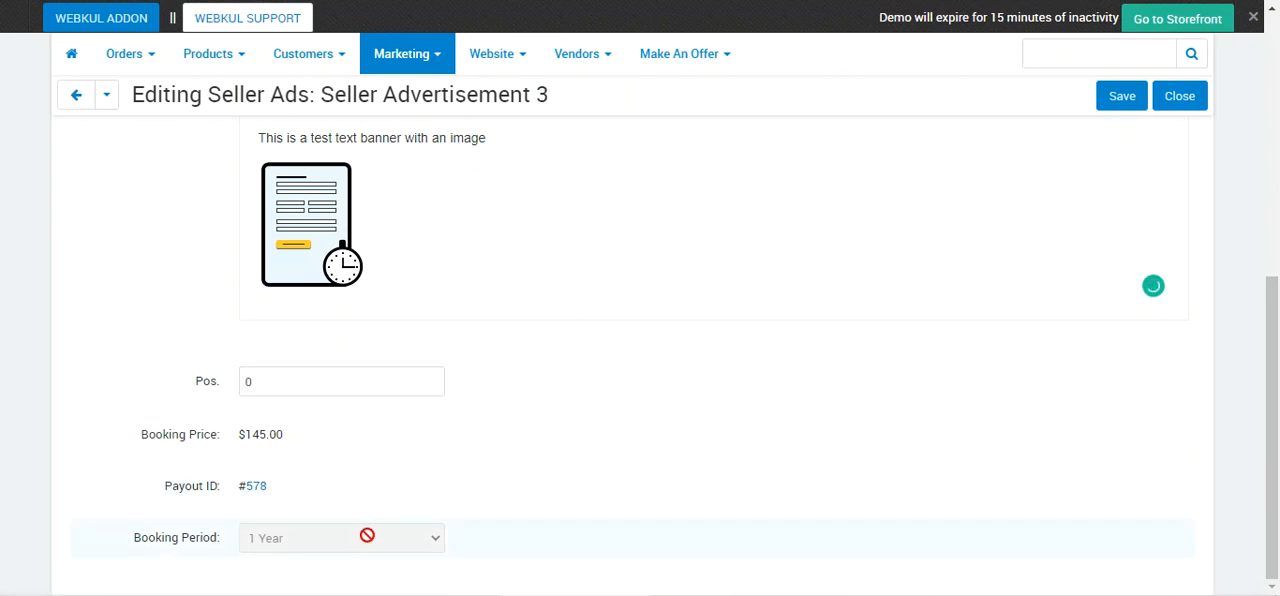
scroll(367, 535, "up", 4)
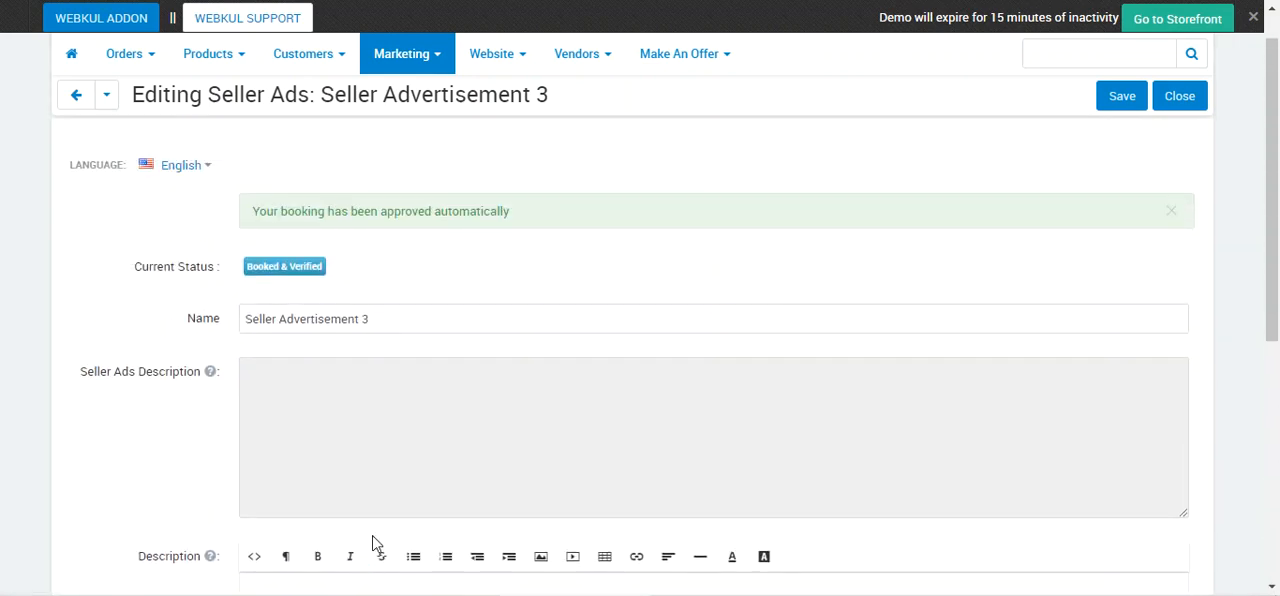
left_click(1115, 103)
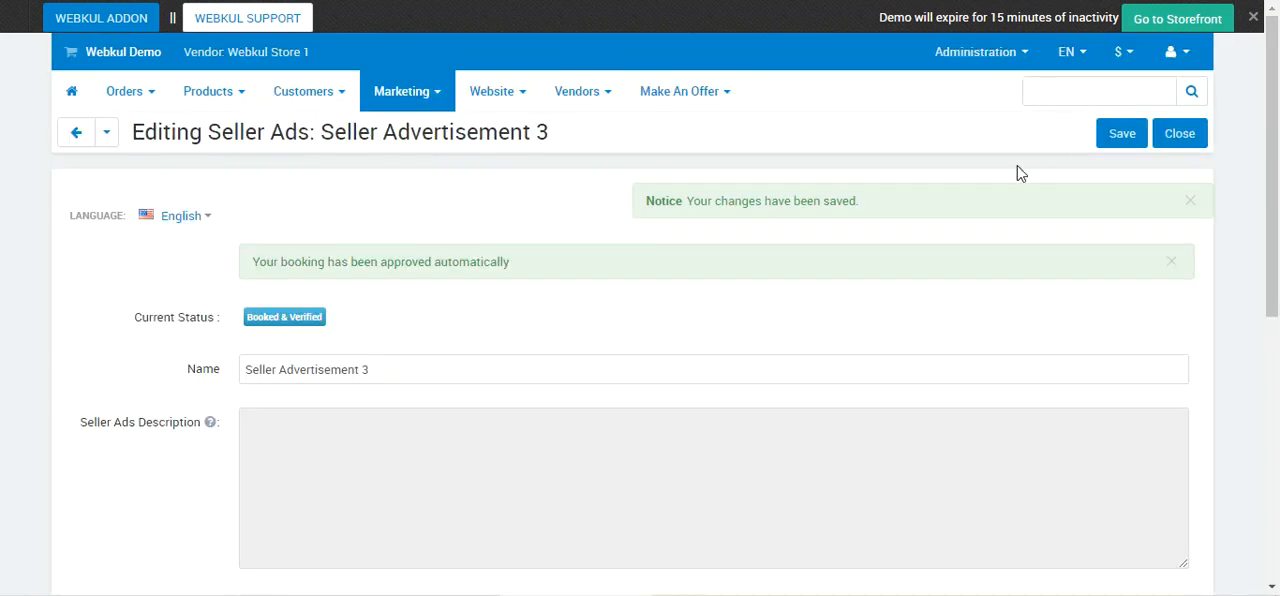
left_click_drag(282, 260, 554, 286)
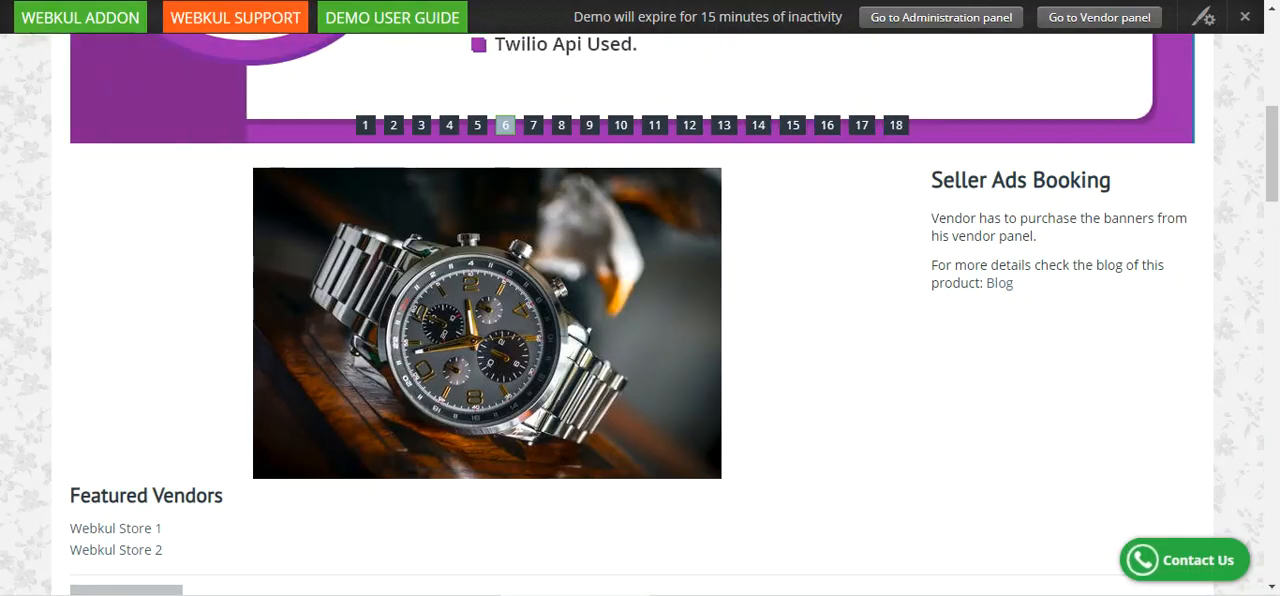
On the storefront home page, find and examine the text banner of Seller Advertisement 3 beside the Seller Ads Booking section.
scroll(283, 269, "down", 5)
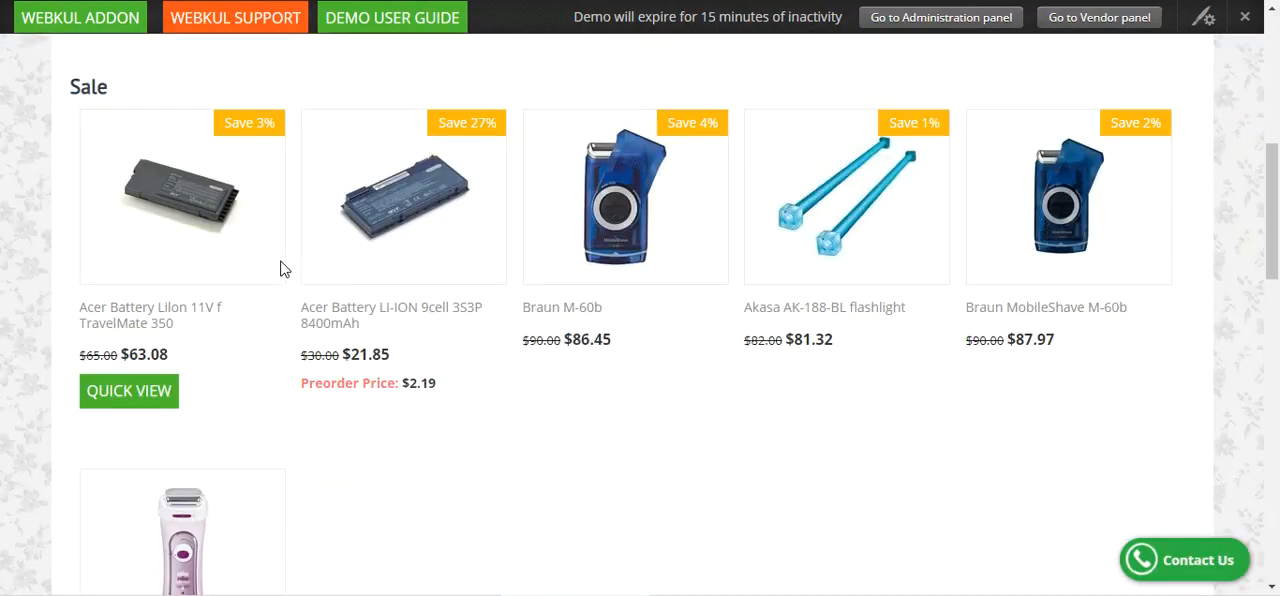
scroll(340, 302, "up", 5)
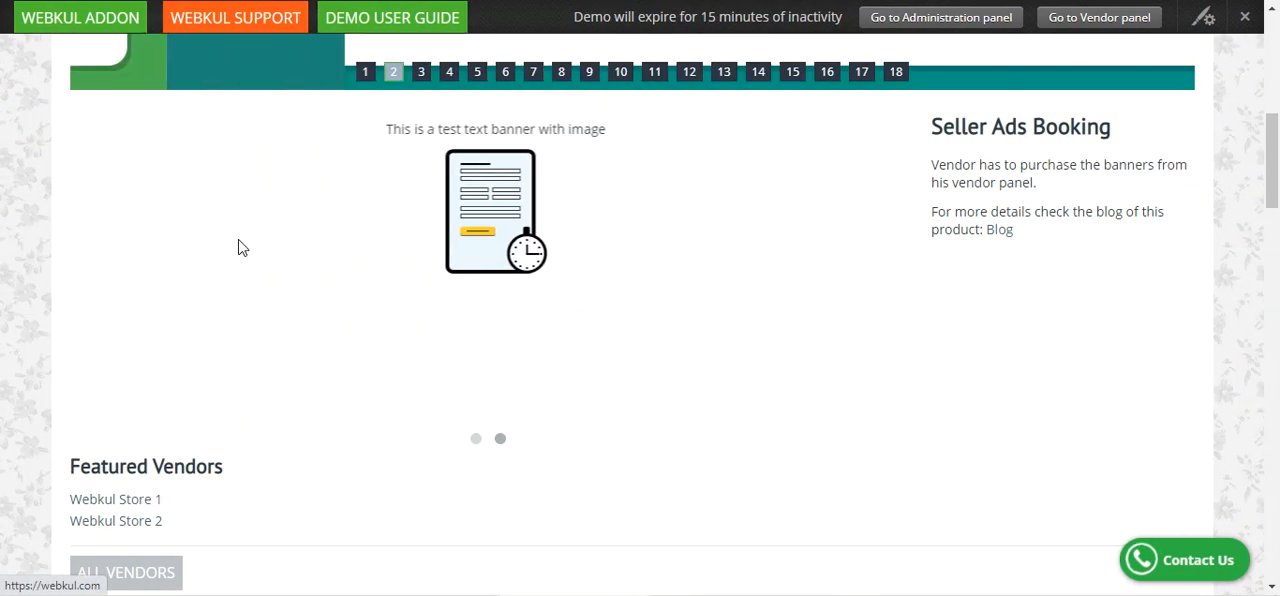
left_click_drag(401, 131, 446, 132)
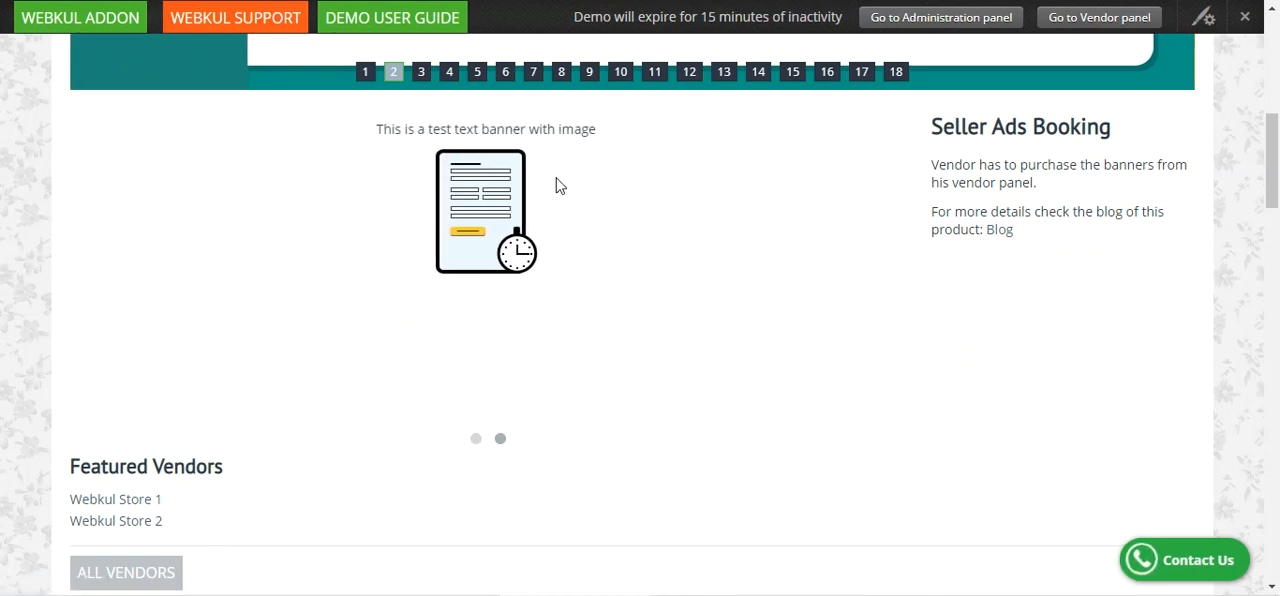